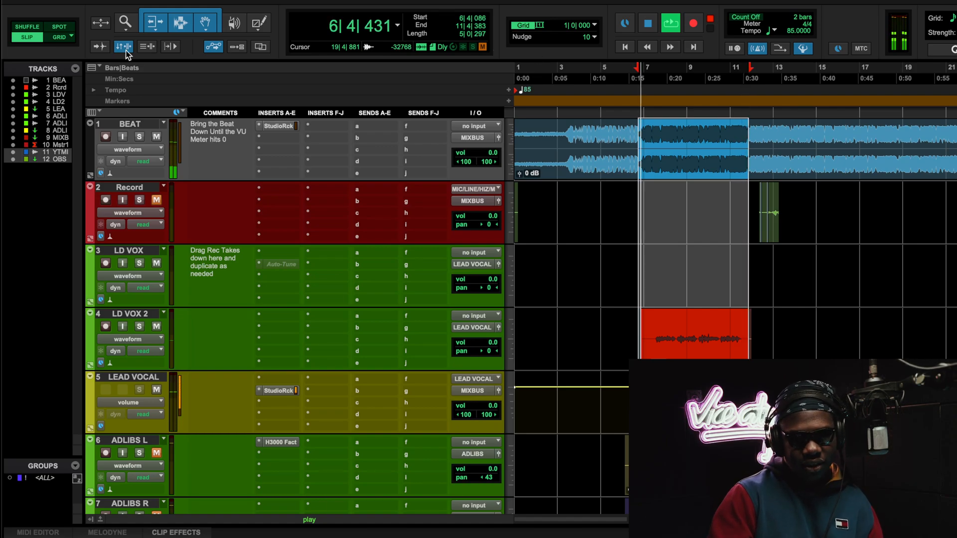
- Mute and unmute the BEAT track during playback to compare the vocal with and without it, and stop playback
click(155, 137)
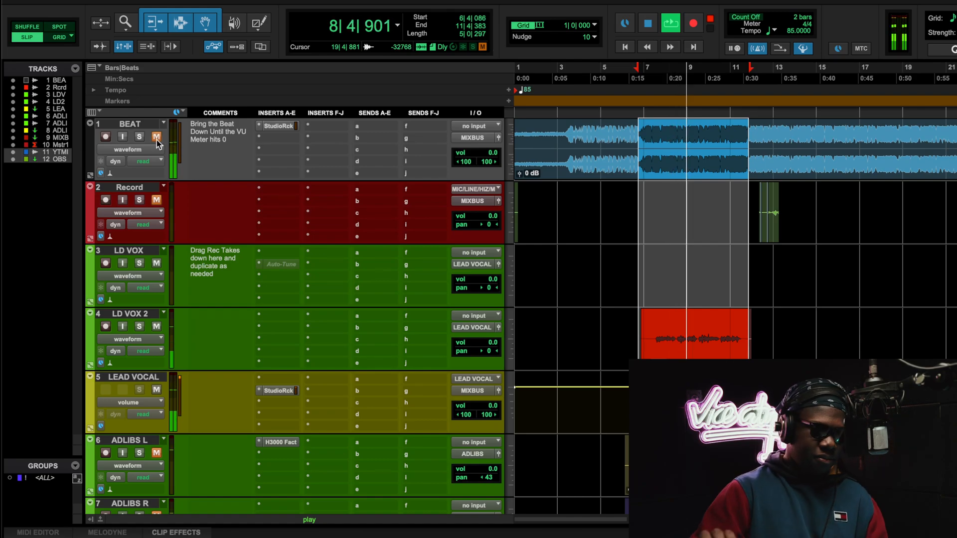
click(157, 141)
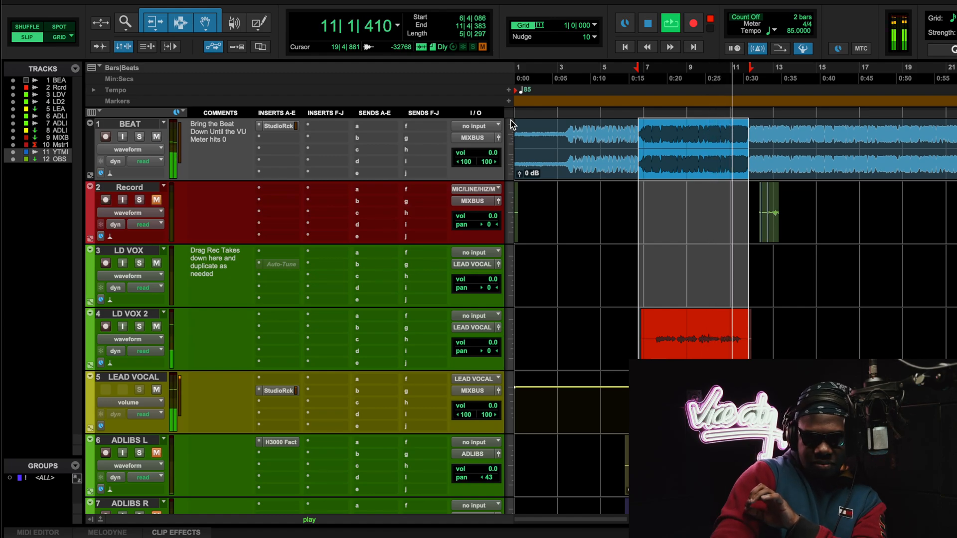
click(648, 24)
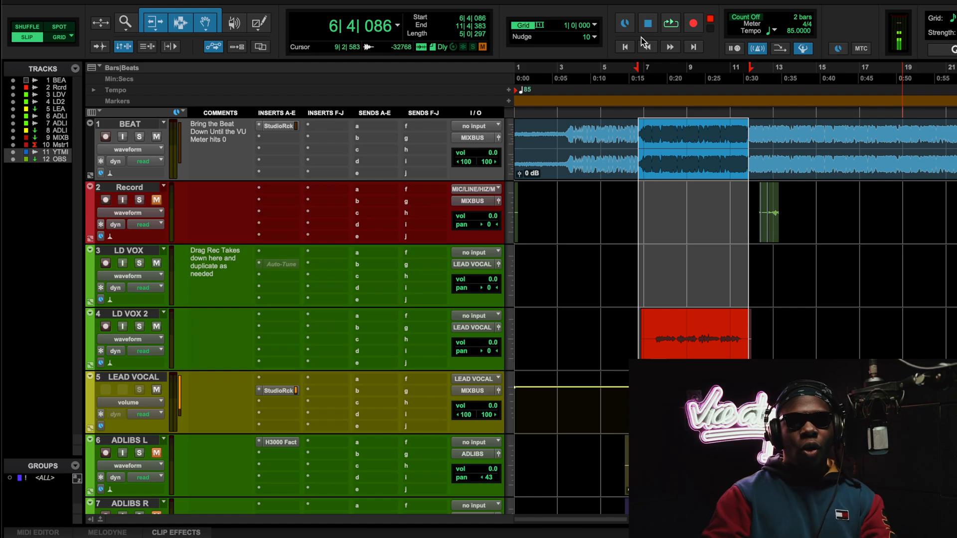
- Open the StudioRack insert on the LEAD VOCAL track, switch off its whole rack and start playback
click(274, 391)
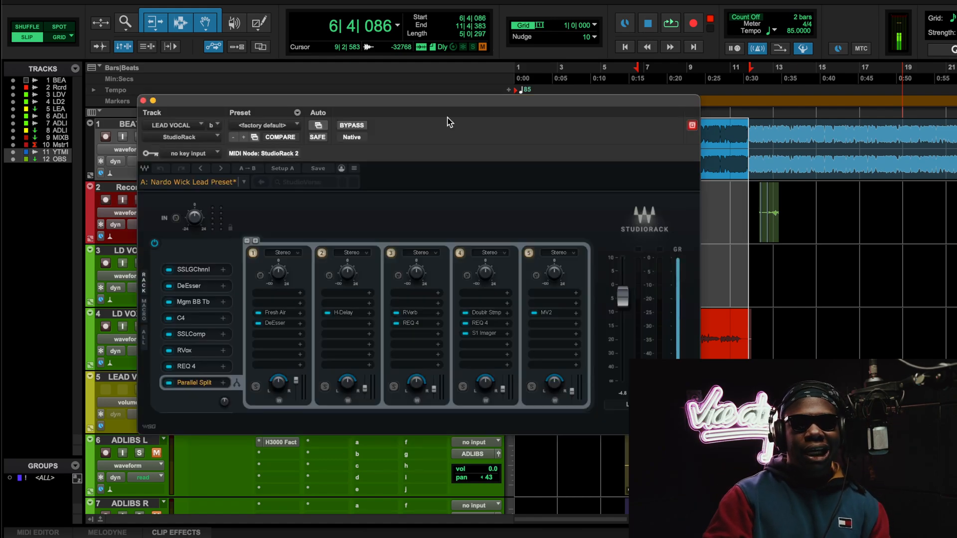
click(155, 243)
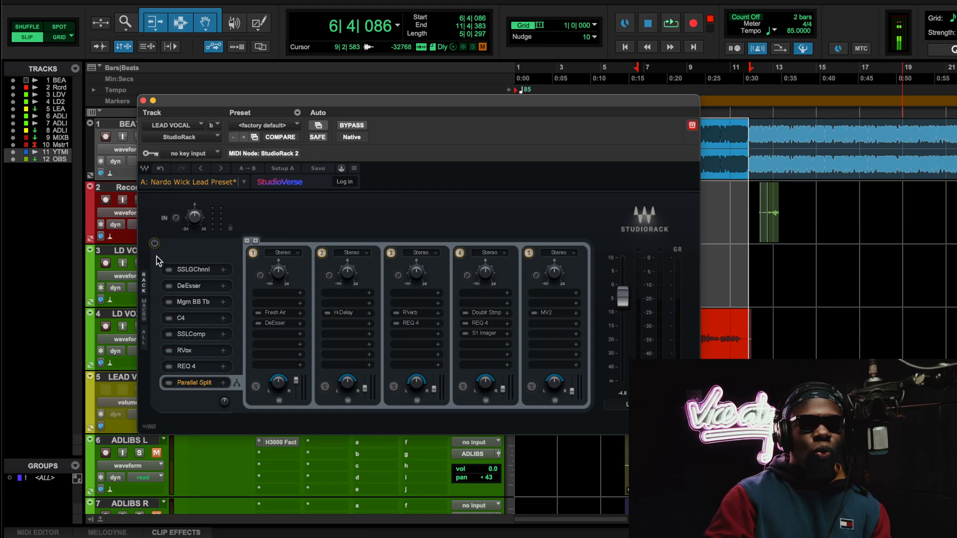
key(space)
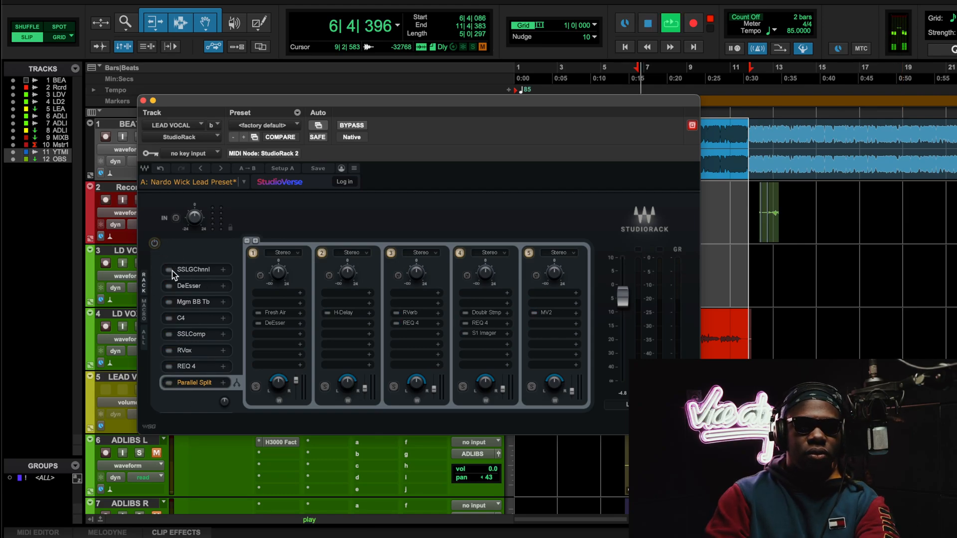
- Enable SSLGChnnl in the rack, switching it off and back on to compare the vocal
click(169, 270)
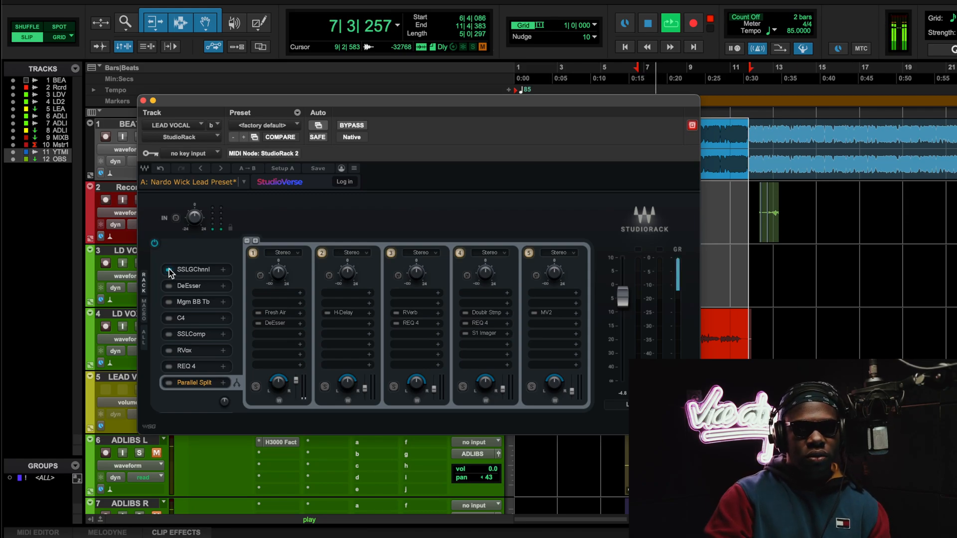
drag(222, 103, 189, 112)
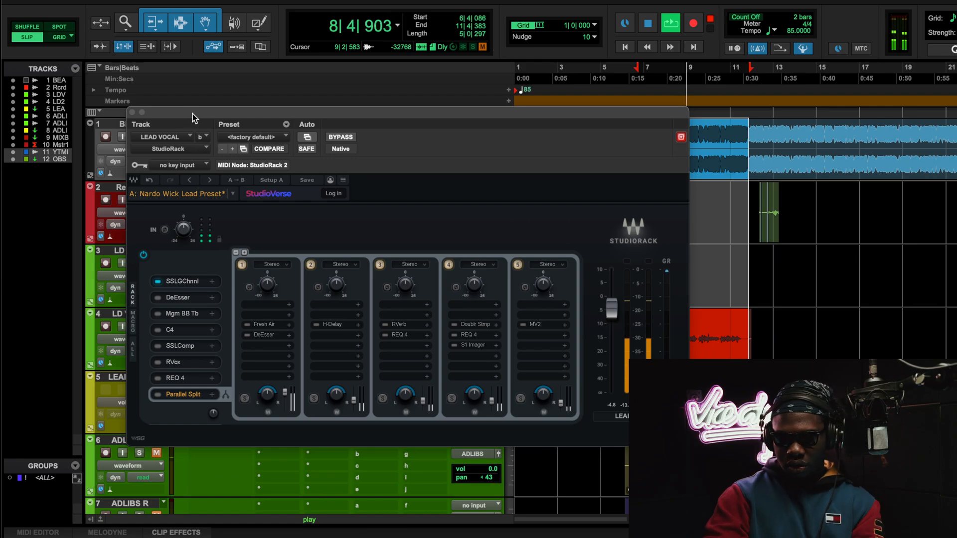
click(158, 283)
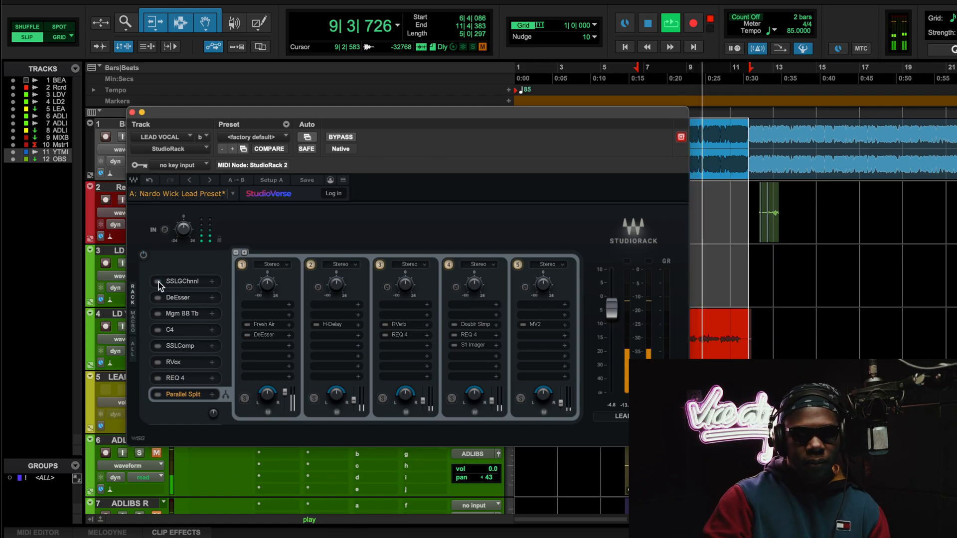
click(159, 283)
- Enable DeEsser and Mgm BB Tb in the rack, toggling Mgm BB Tb off and on to compare its effect
click(158, 298)
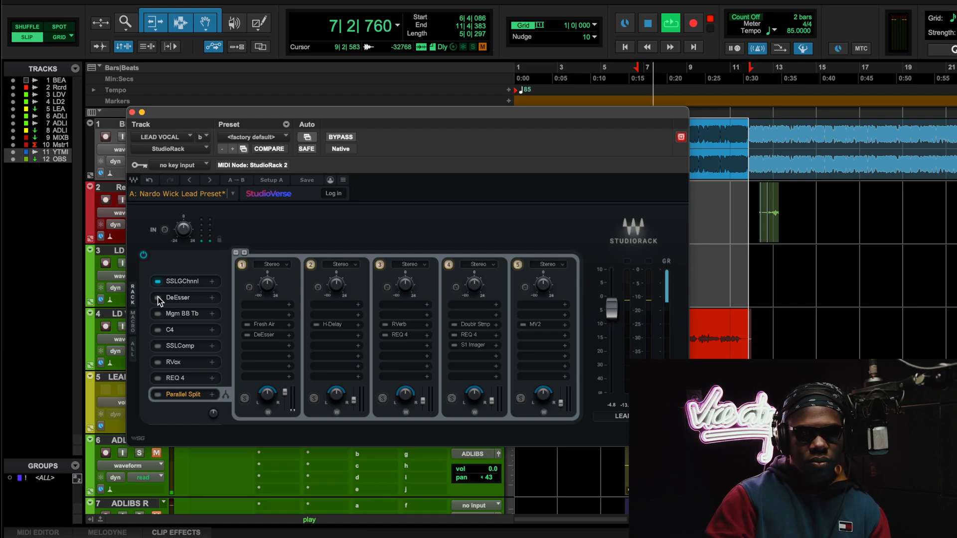
click(158, 314)
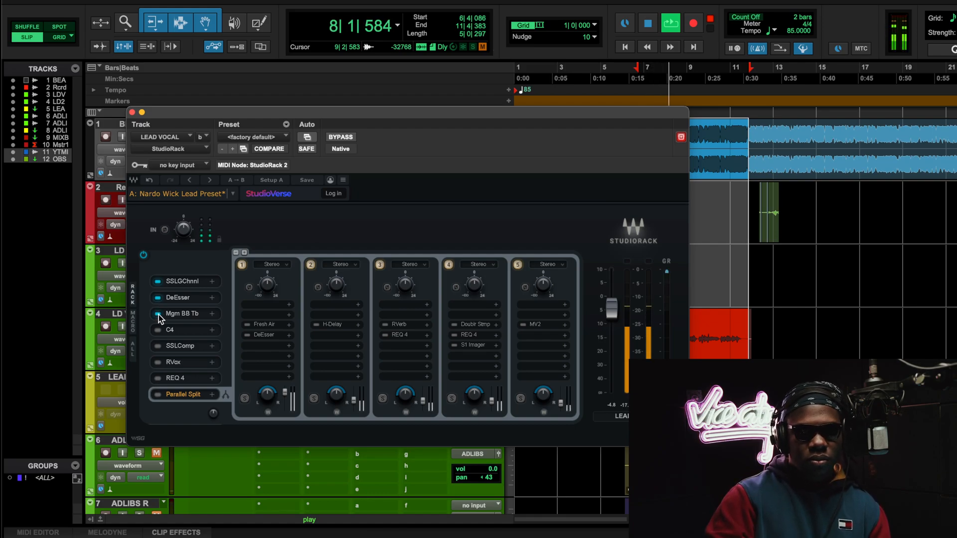
click(158, 315)
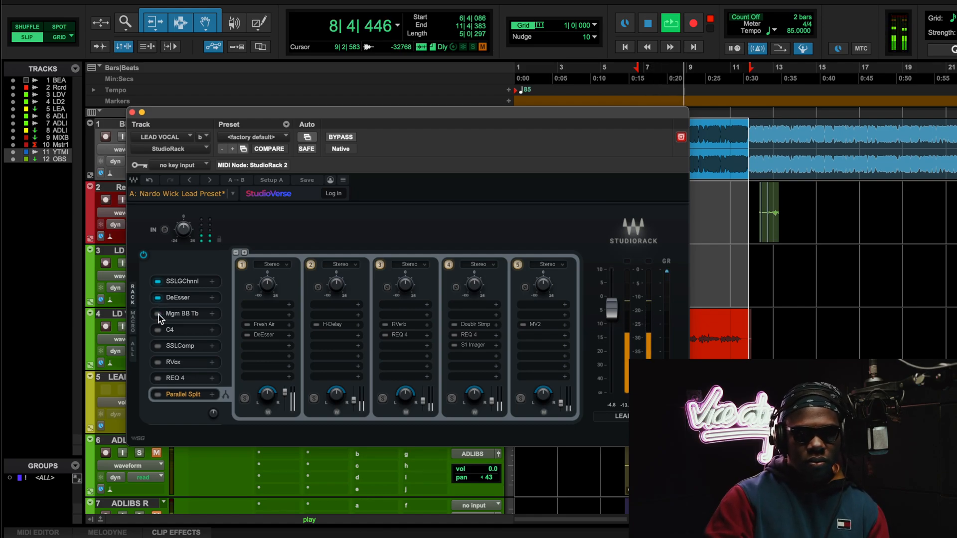
click(158, 314)
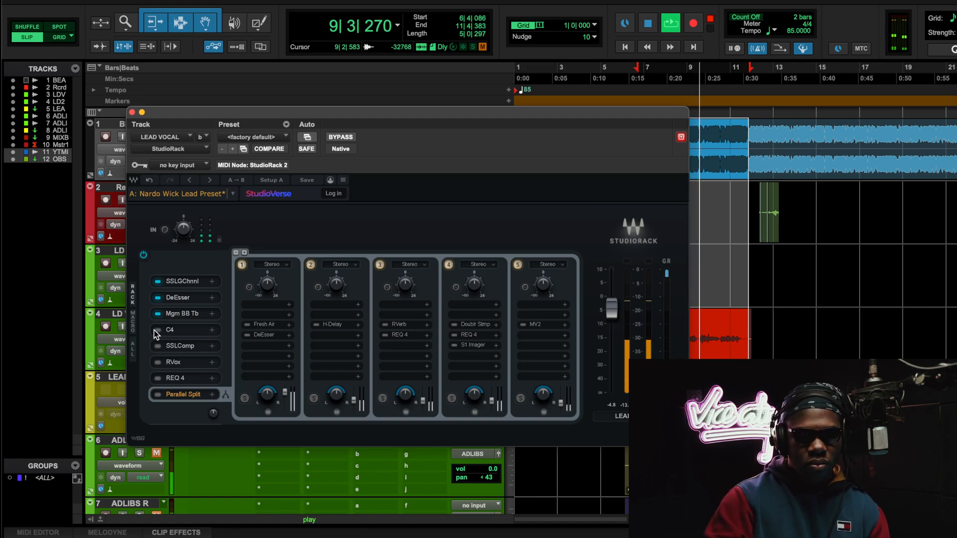
- Enable C4 with an on/off comparison, and adjust the looped selection to run from 6|4|318 to 12|1|003
click(159, 330)
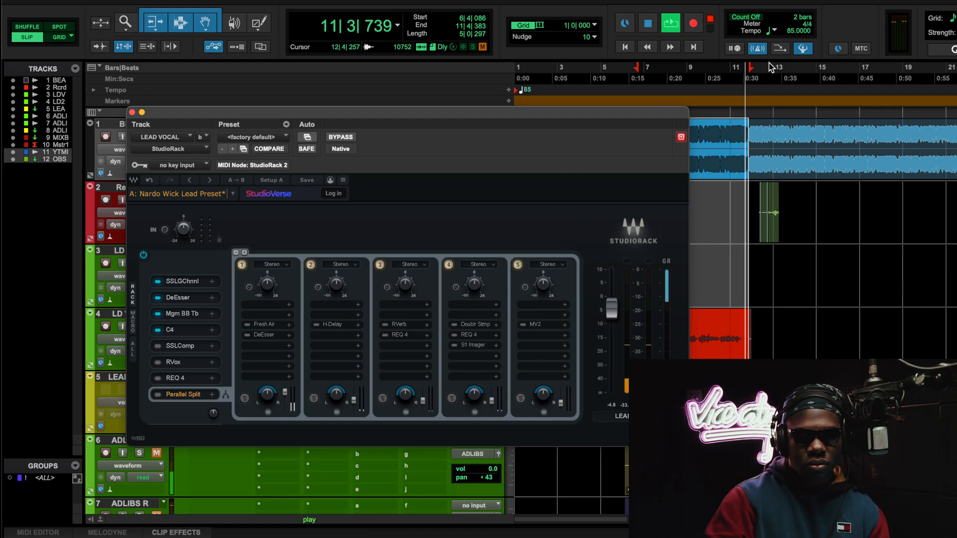
drag(752, 71, 756, 70)
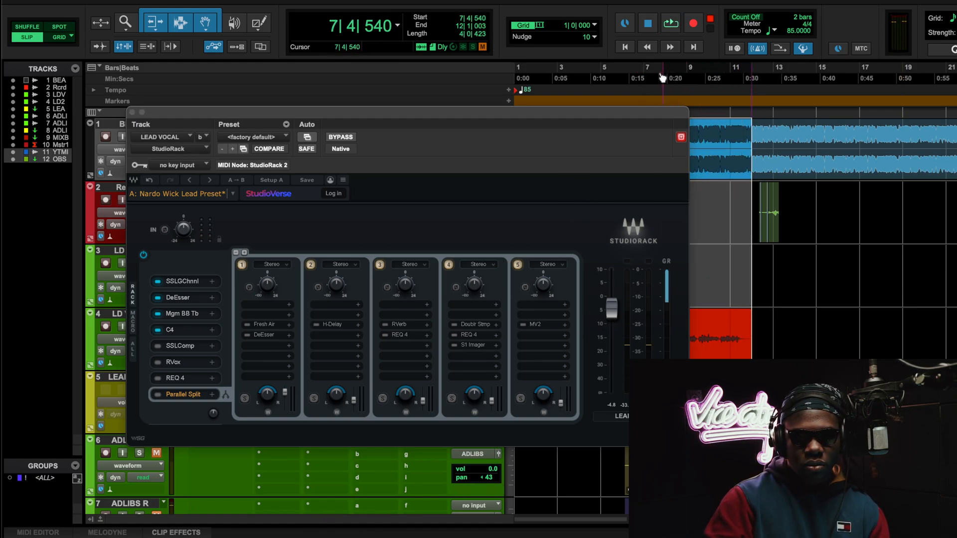
click(158, 331)
click(158, 331)
- Enable SSLComp and RVox in the rack, toggling RVox off and on to compare its effect
click(157, 346)
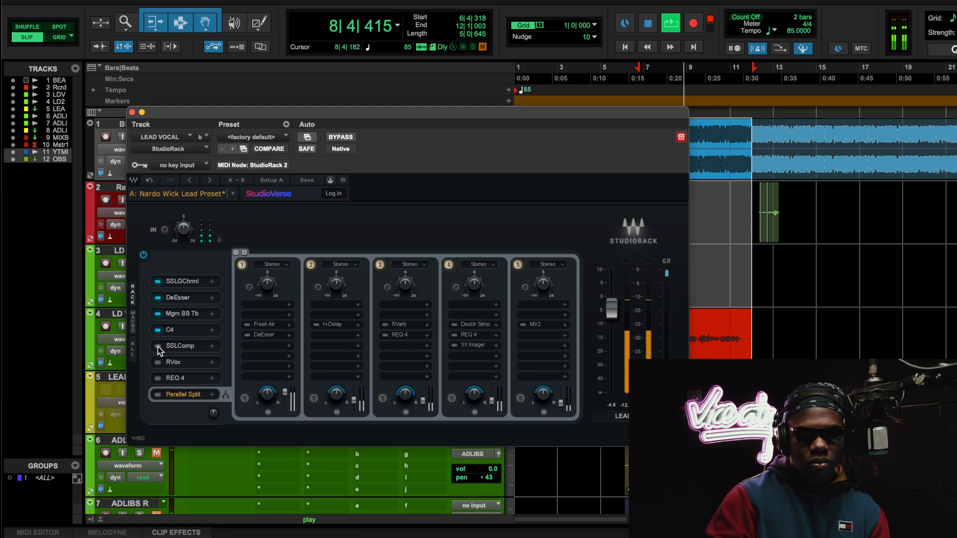
click(157, 363)
click(157, 363)
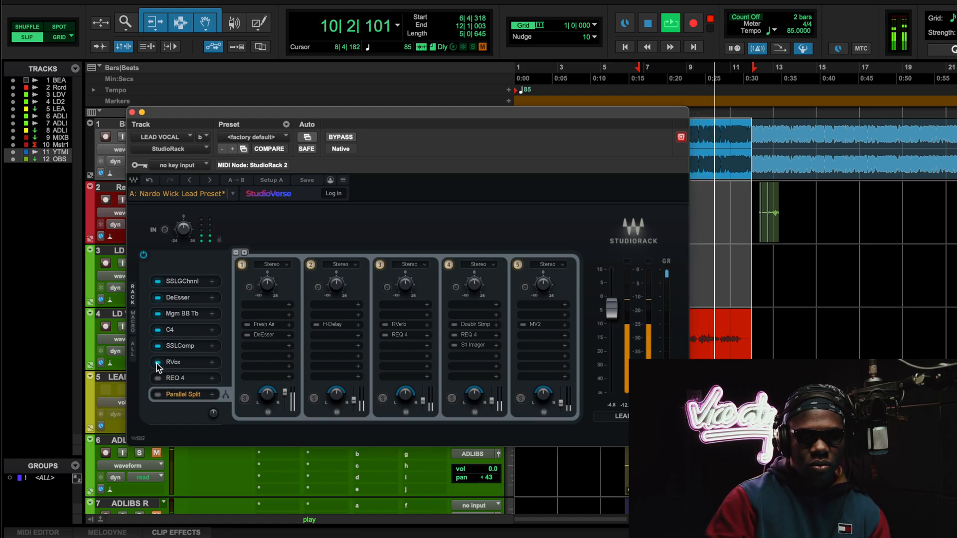
click(157, 363)
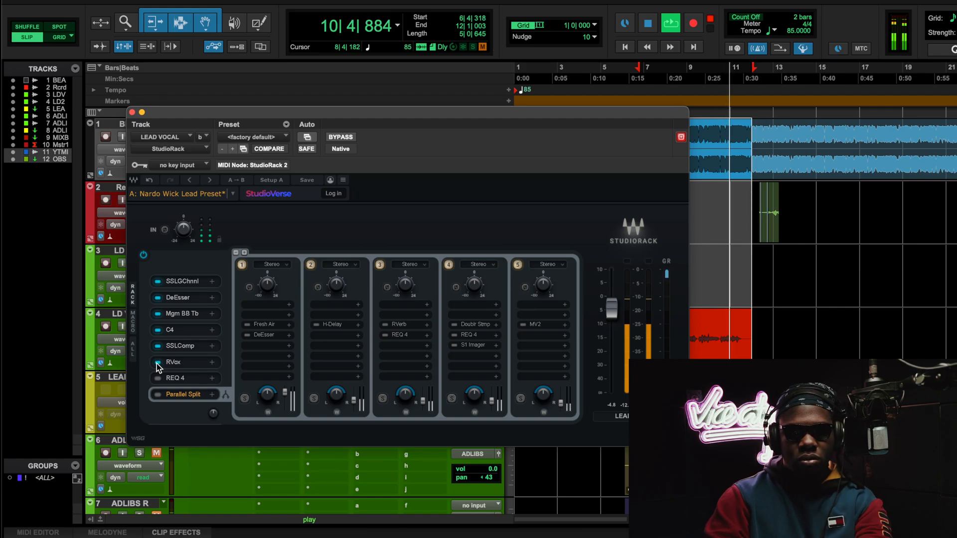
click(157, 362)
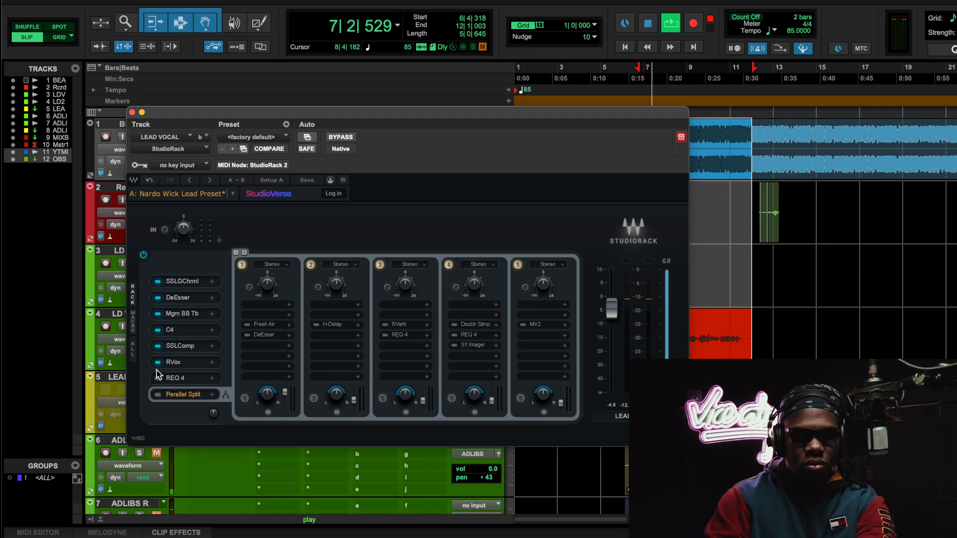
click(157, 363)
- Enable REQ 4 and the Parallel Split to complete the rack, and stop playback
click(158, 379)
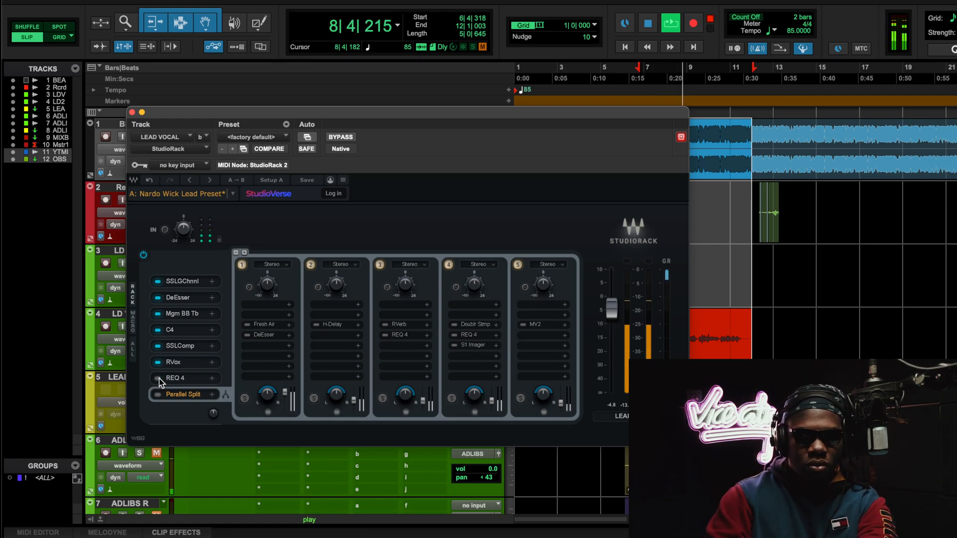
click(158, 395)
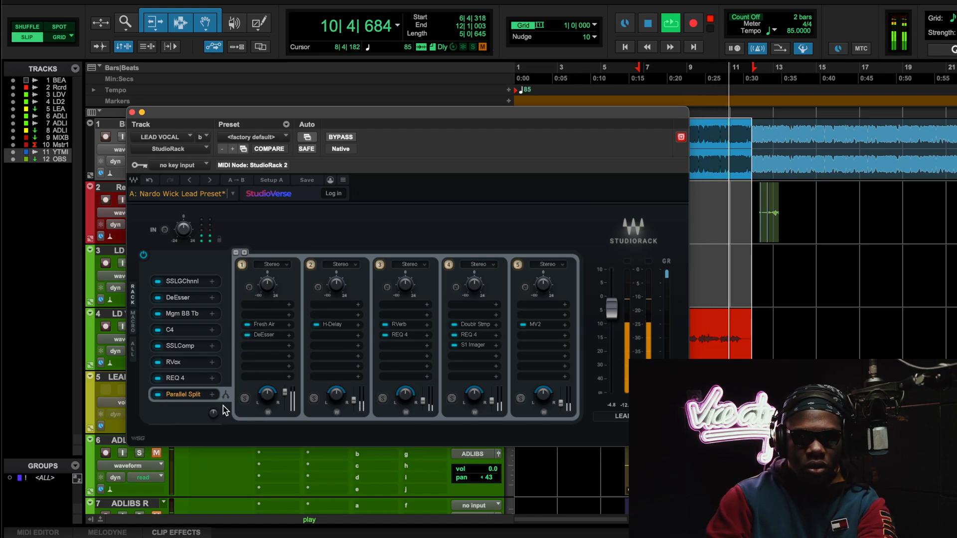
key(space)
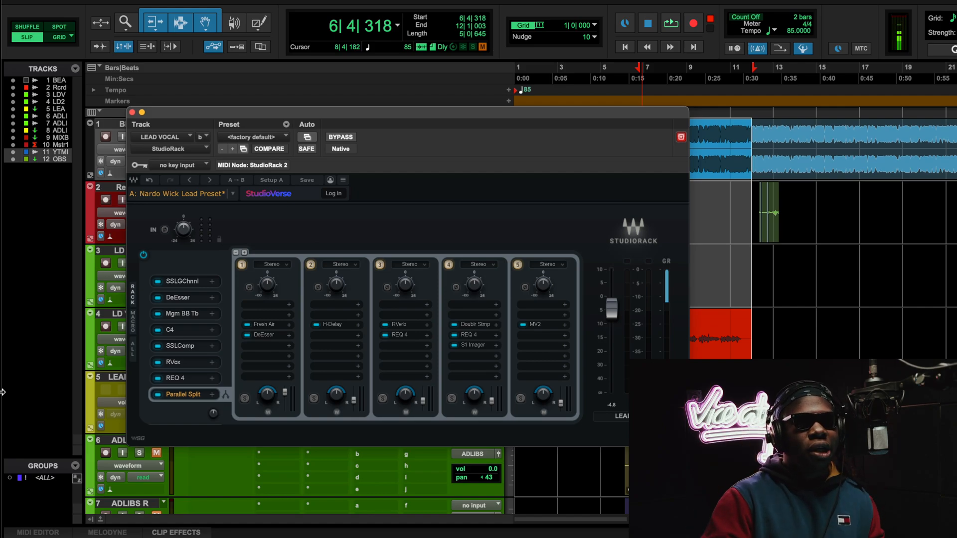
- Open the rack's SSLGChnnl plugin, move its window aside and examine its filter and EQ settings
click(189, 281)
drag(467, 30, 204, 25)
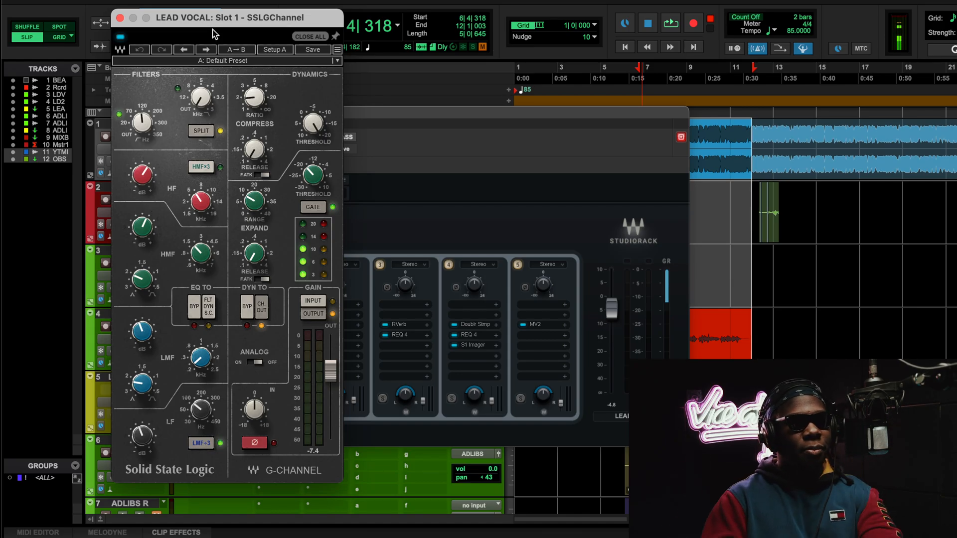
mouse_move(140, 128)
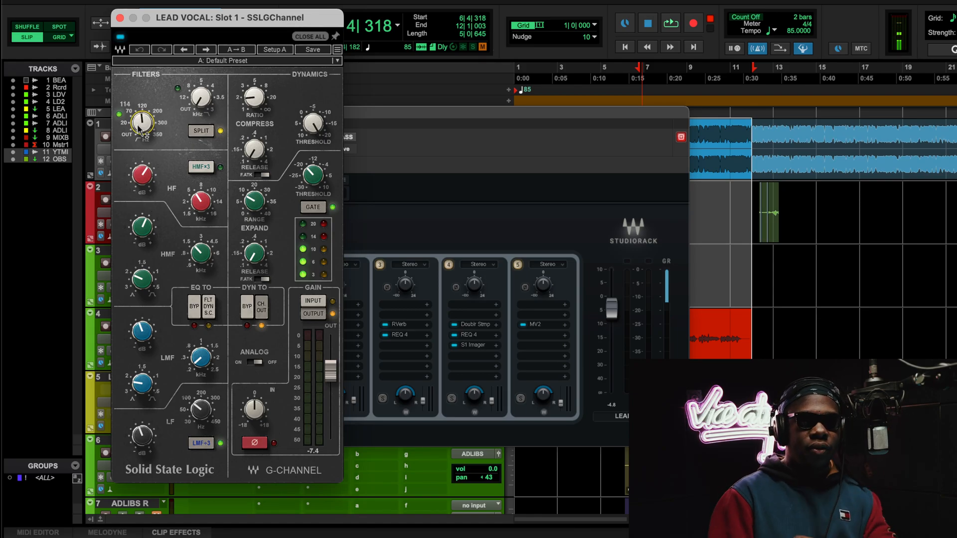
mouse_move(142, 127)
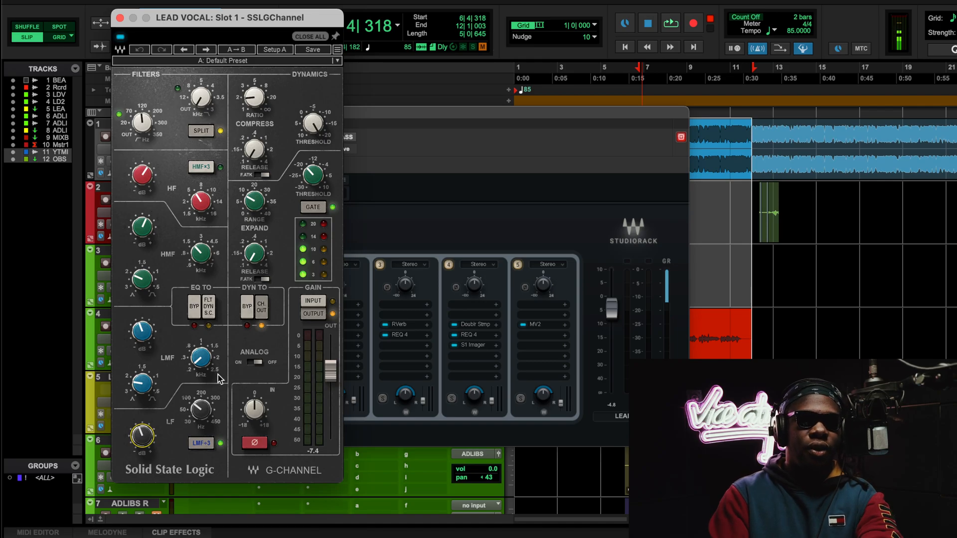
- Play the loop and toggle the SSLGChannel EQ bypass repeatedly to compare the vocal with and without EQ
key(space)
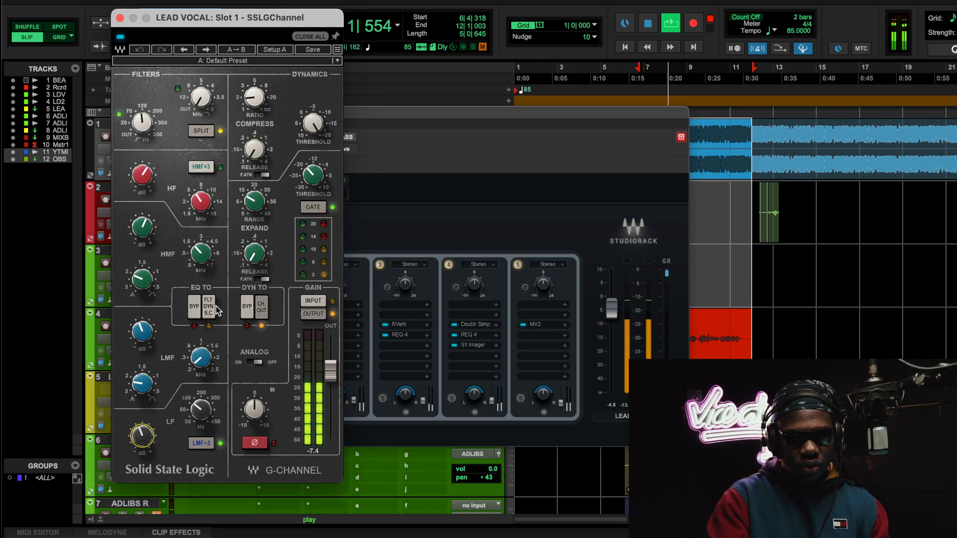
click(195, 307)
click(195, 307)
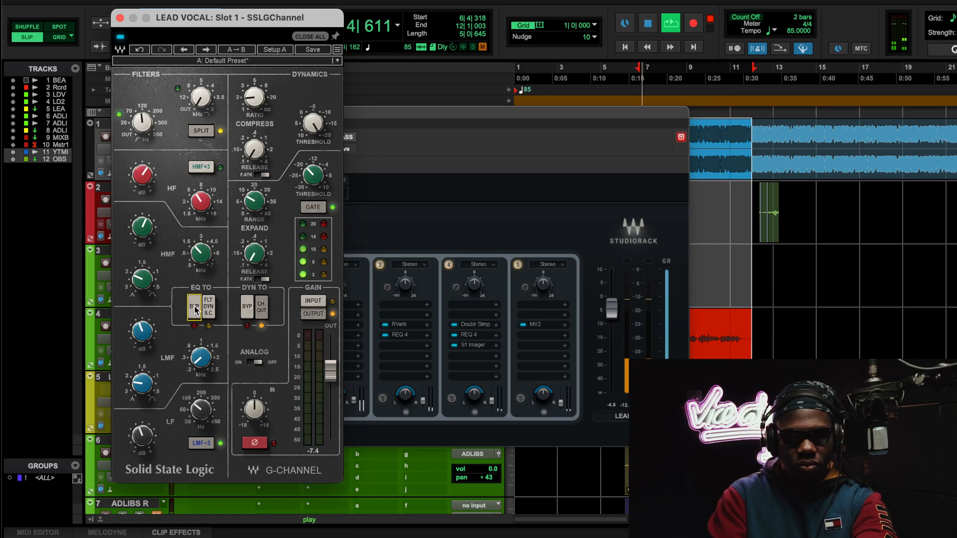
click(195, 308)
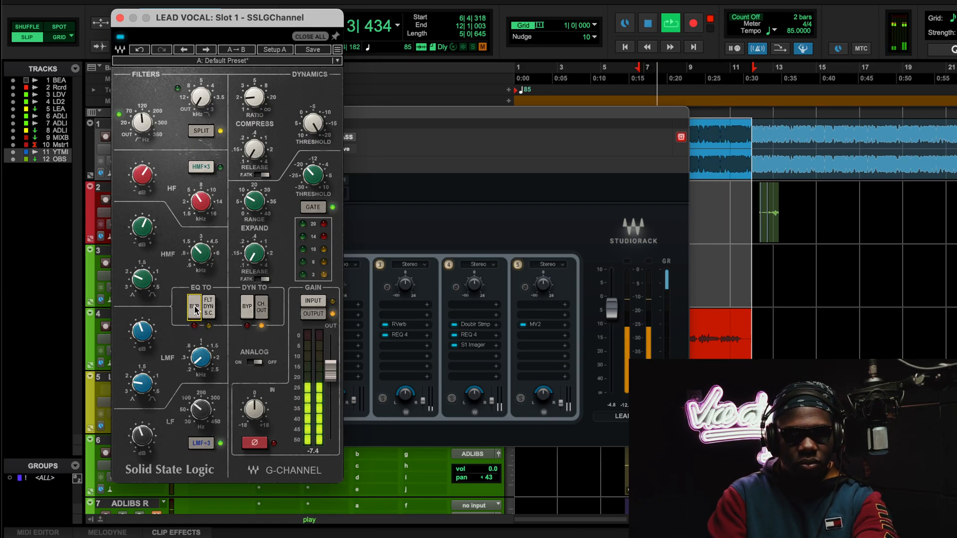
click(195, 308)
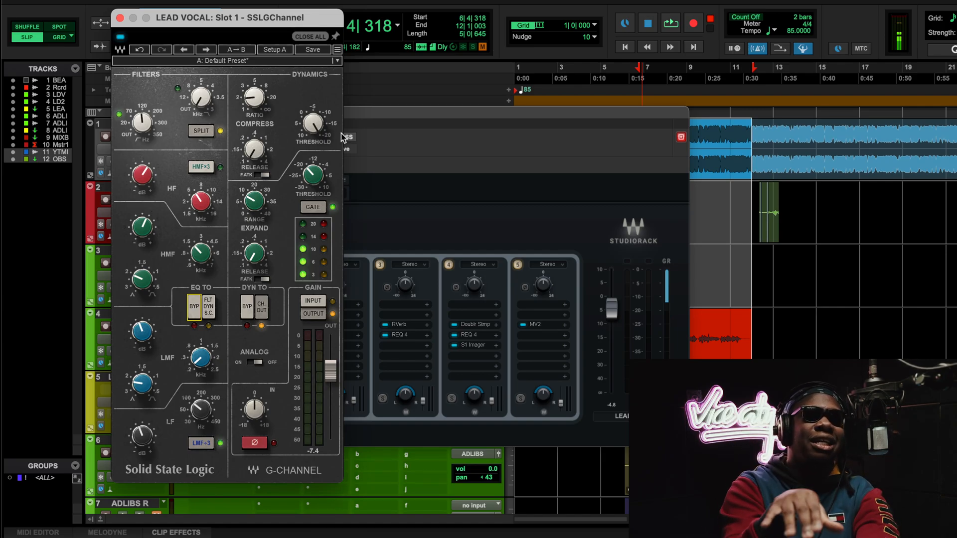
- Restart playback and toggle the SSLGChannel's gate off and back on to compare its effect
key(space)
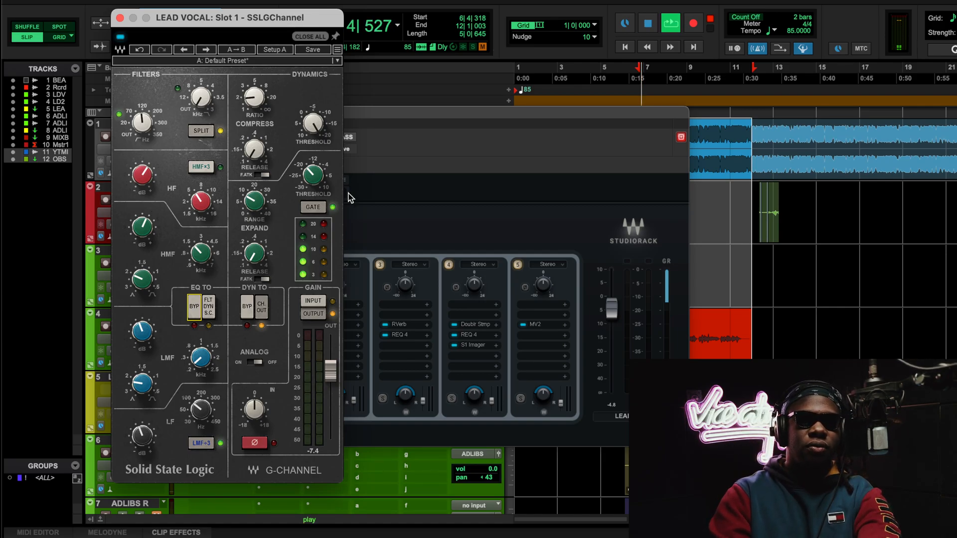
click(314, 208)
click(314, 208)
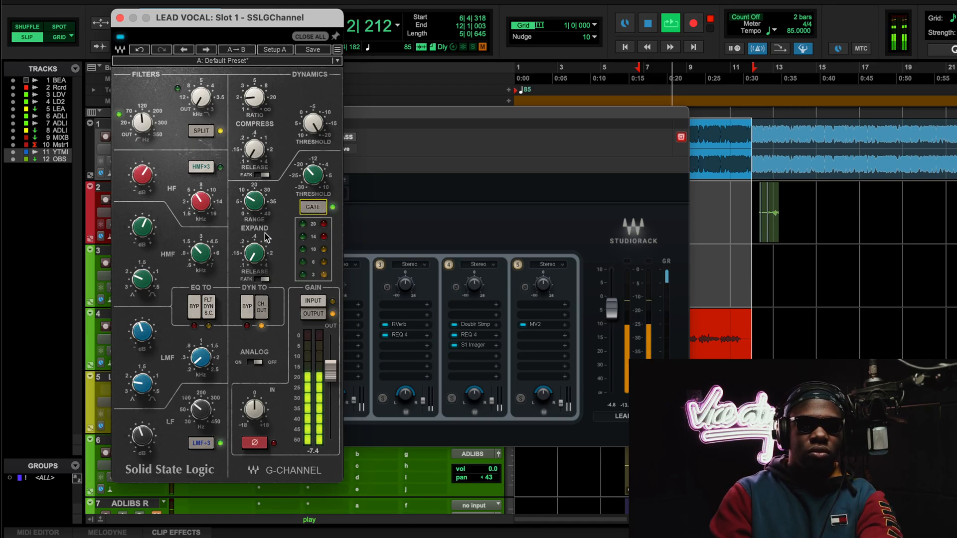
- Try the SSLGChannel expander range at 0.0 during playback, undoing the range changes
drag(261, 200, 263, 205)
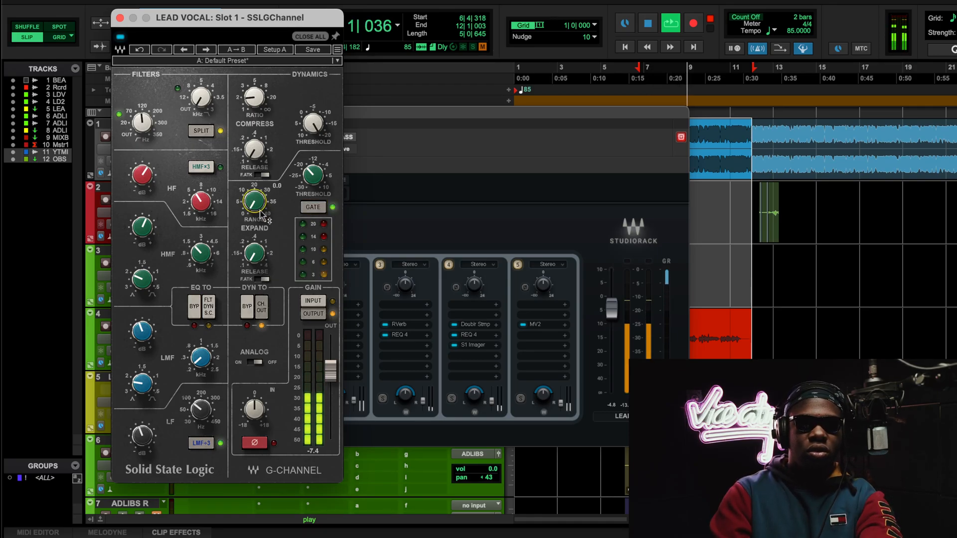
click(146, 50)
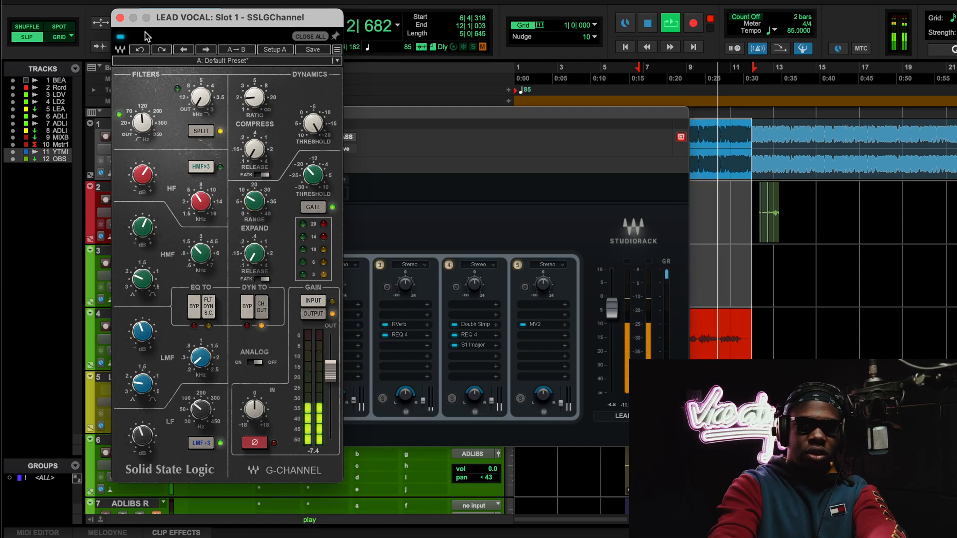
key(space)
key(space)
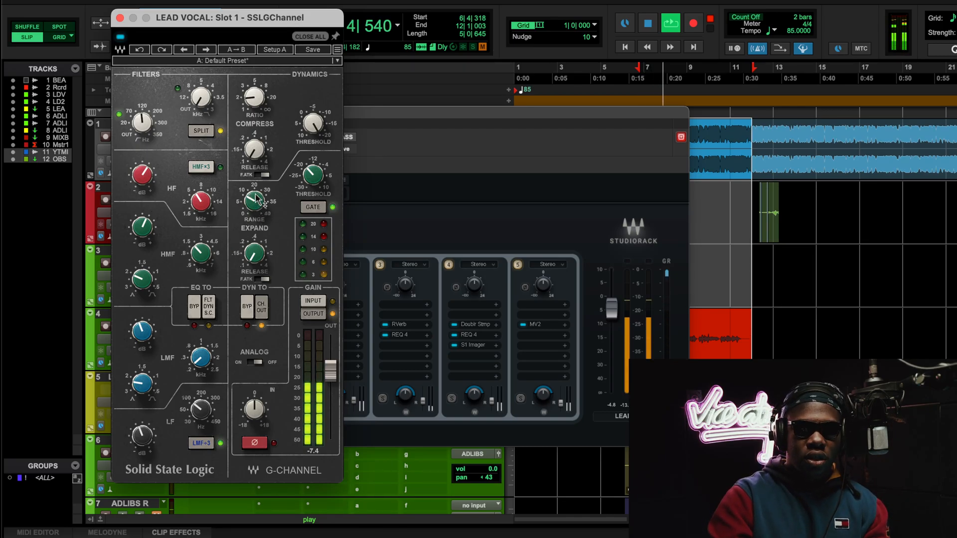
click(148, 49)
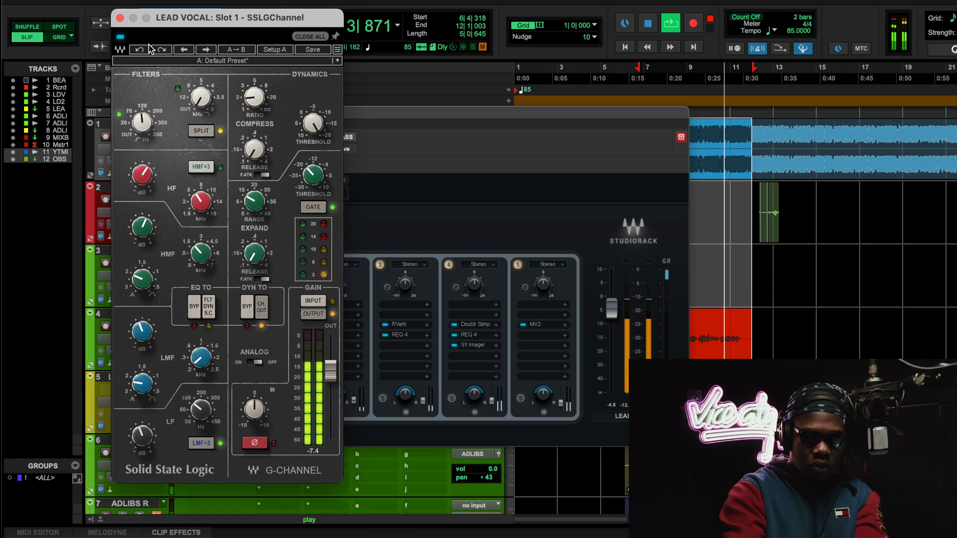
- Stop playback, close the SSLGChannel window and open the rack's DeEsser to examine its threshold and frequency settings
key(space)
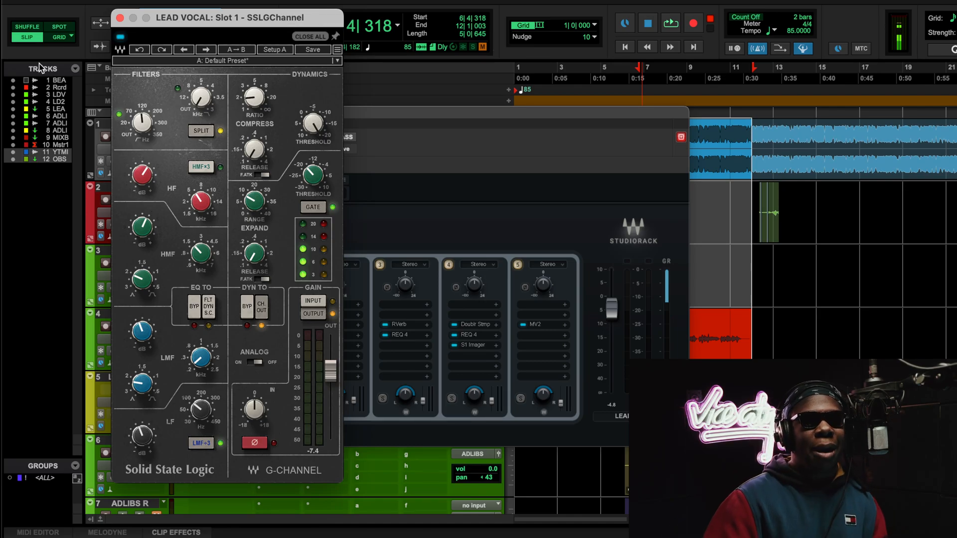
click(120, 17)
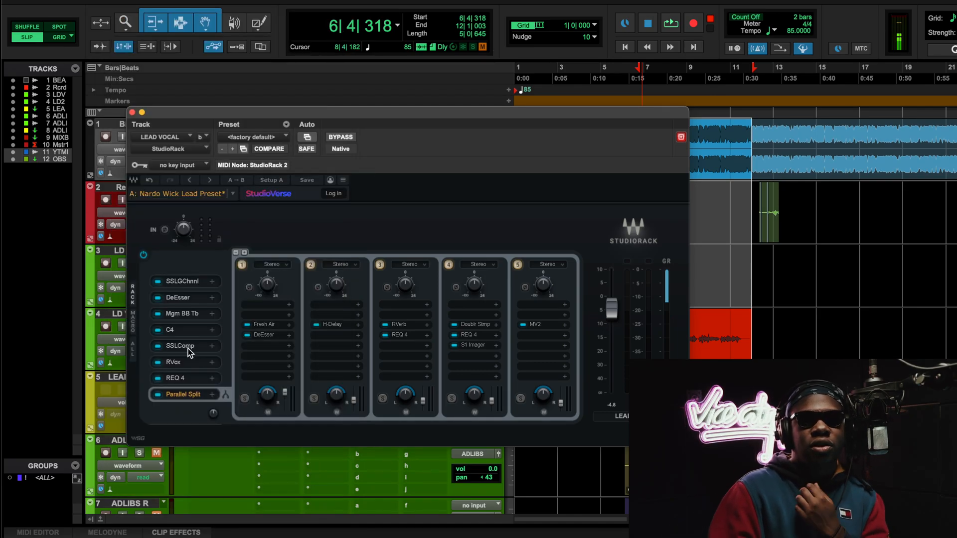
click(177, 298)
drag(468, 131, 340, 154)
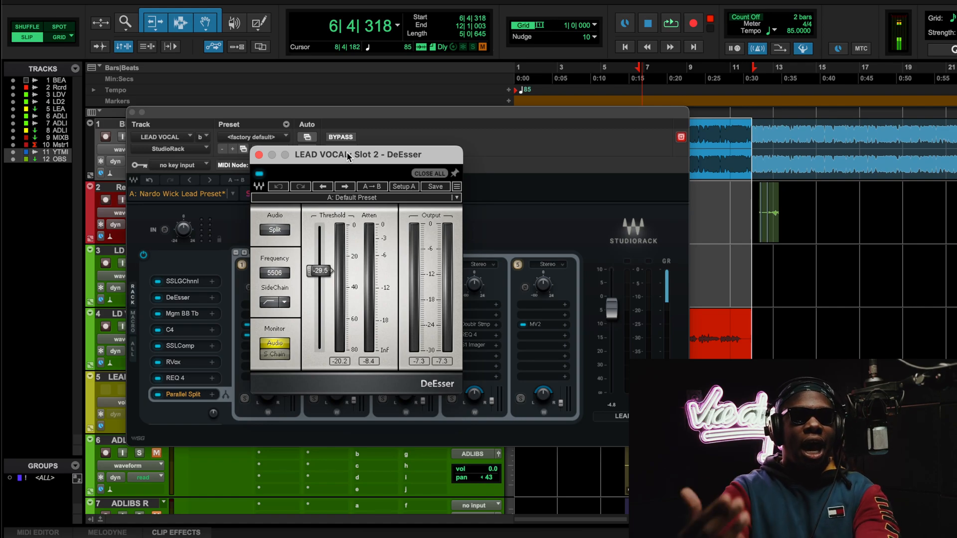
- Reopen the SSLGChannel to review its high-frequency EQ settings, and close it again
click(196, 277)
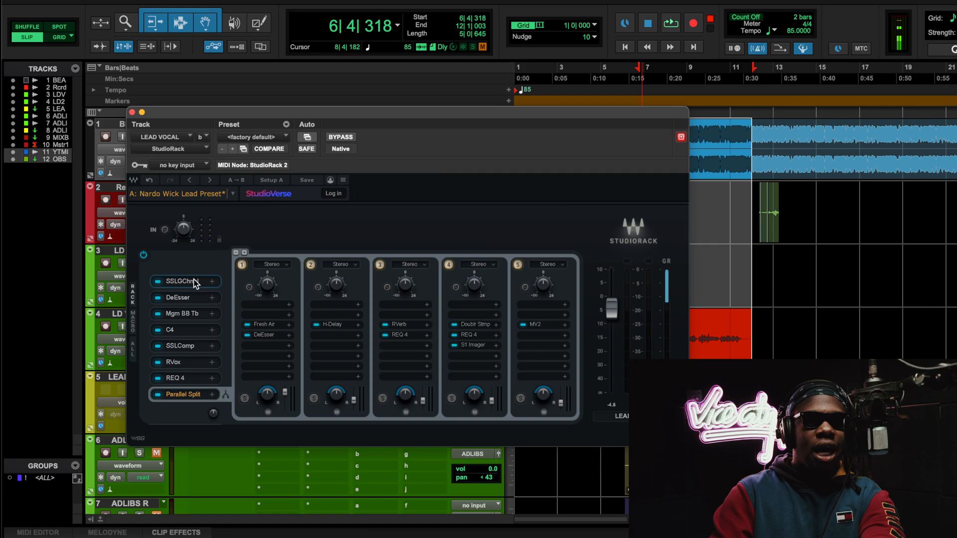
click(195, 283)
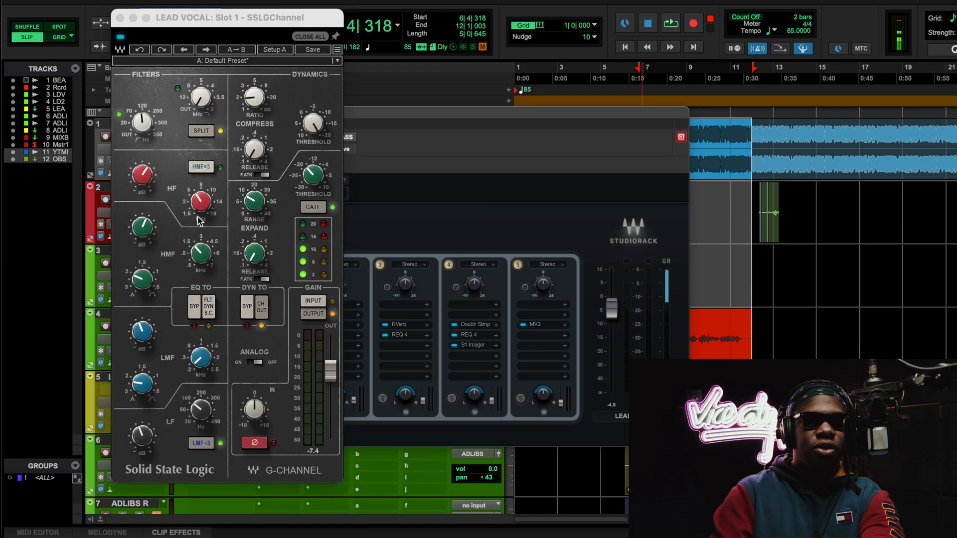
click(119, 18)
- Reopen the DeEsser, play the loop to watch its attenuation on the lead vocal, then close it and stop playback
click(172, 297)
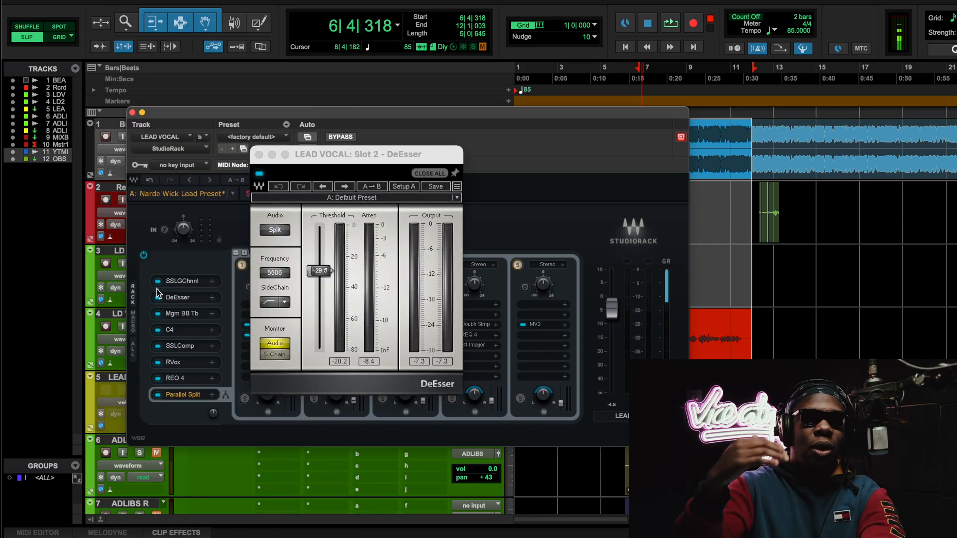
drag(387, 158, 297, 164)
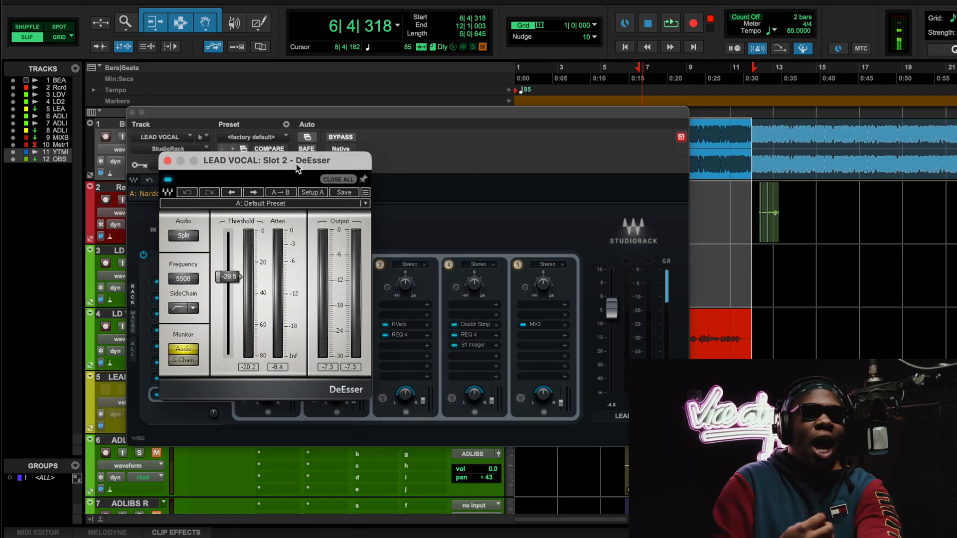
key(space)
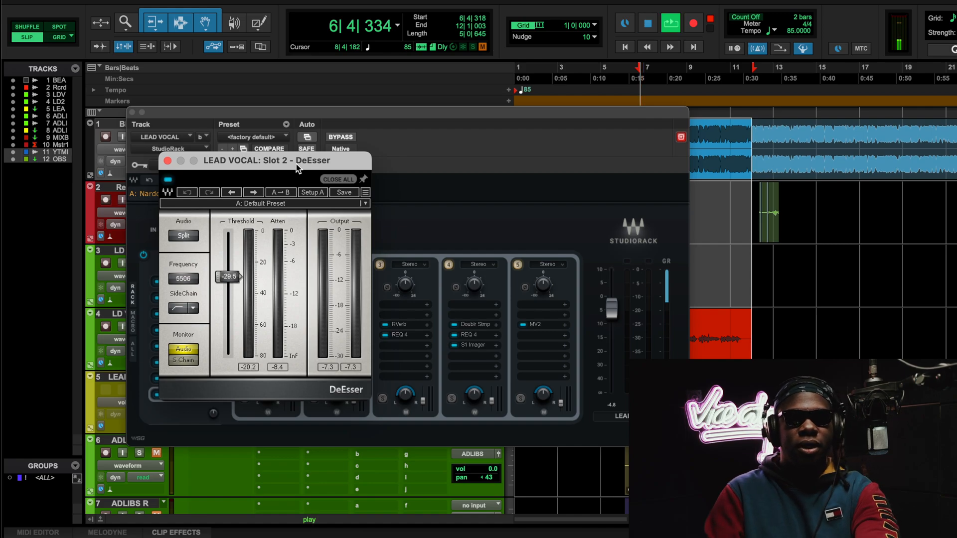
click(234, 196)
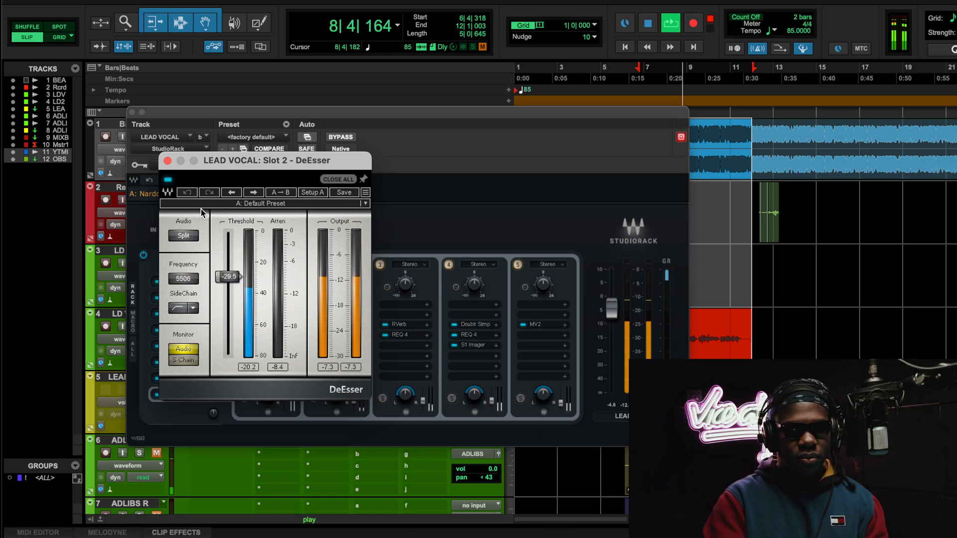
click(168, 161)
key(space)
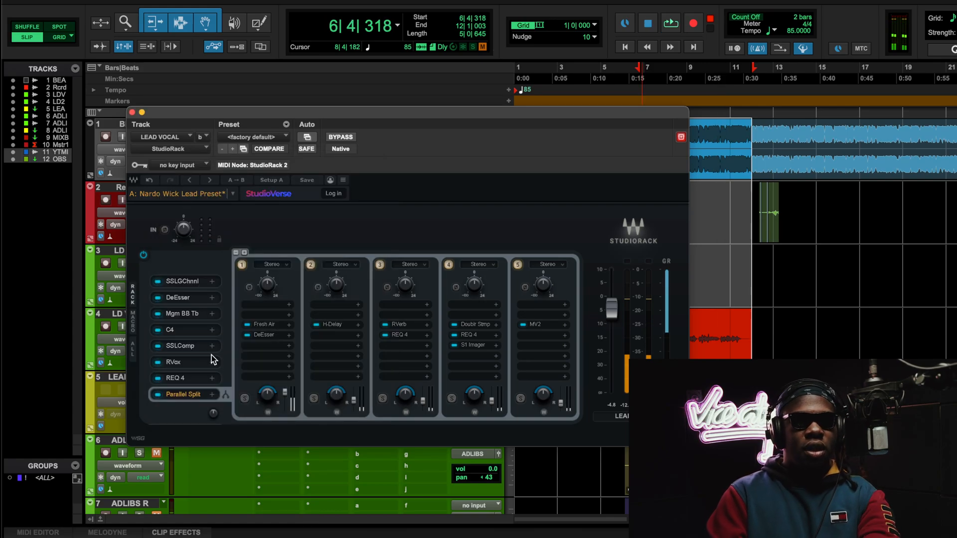
- Open the rack's Magma BB Tubes plugin, move its window aside and examine the Beauty and Beast amounts
click(189, 316)
drag(510, 137, 424, 138)
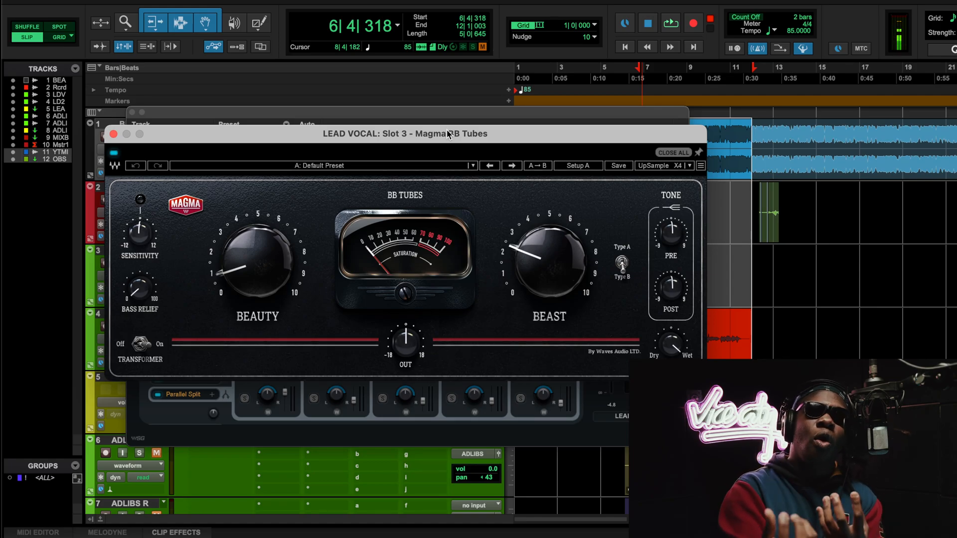
mouse_move(541, 277)
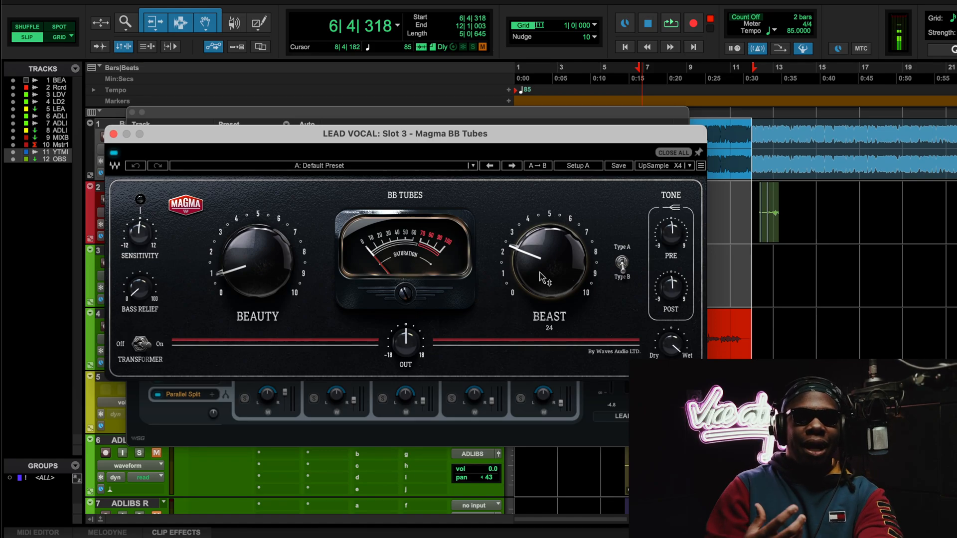
- Play and restart the loop to hear the Magma BB Tubes saturation on the lead vocal, then stop playback
key(space)
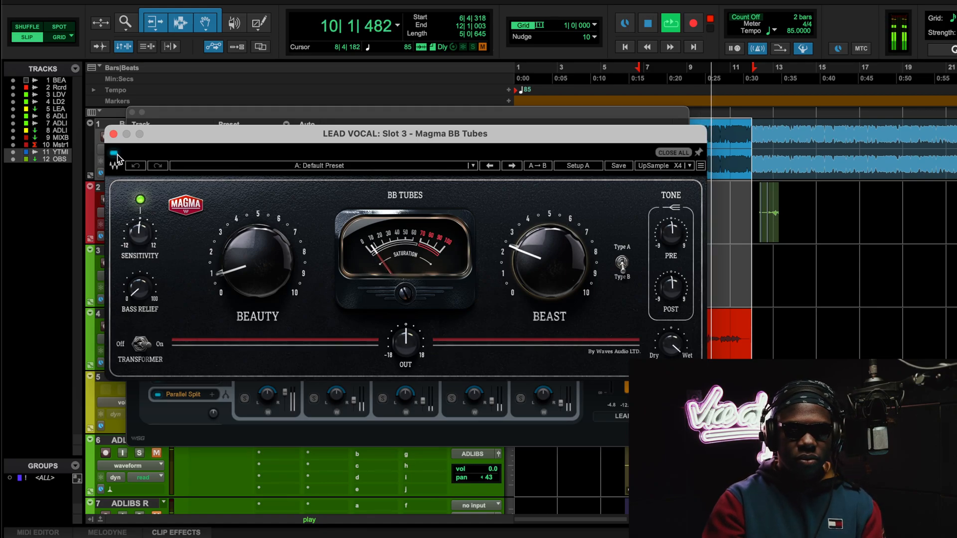
key(space)
key(space)
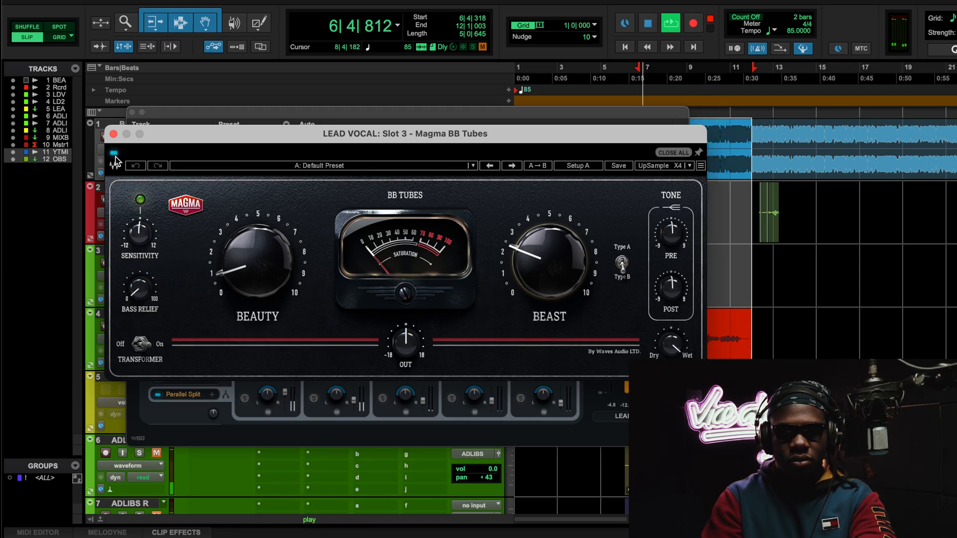
drag(133, 132, 149, 148)
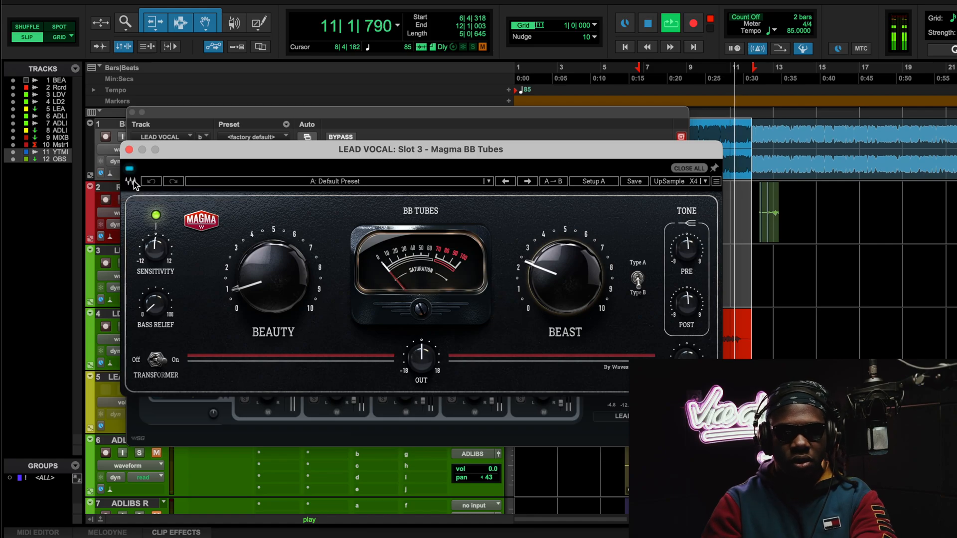
key(space)
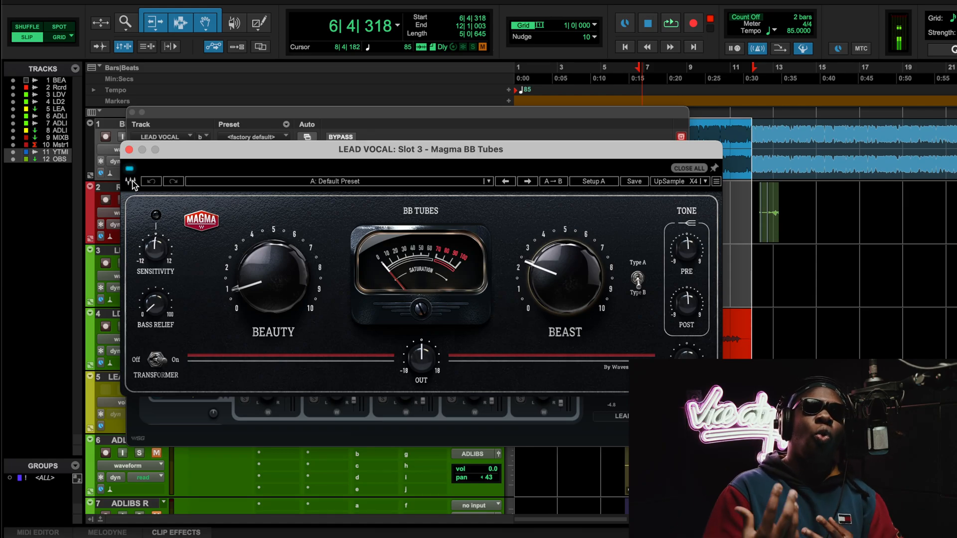
- Close Magma BB Tubes and open the rack's C4 to examine its multiband gain, range and threshold settings
click(129, 150)
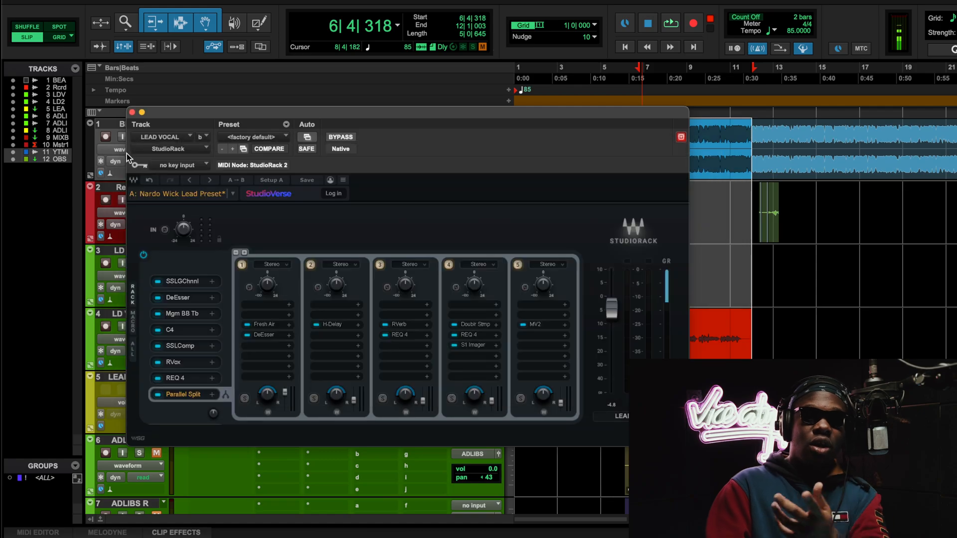
click(177, 330)
drag(439, 116, 300, 134)
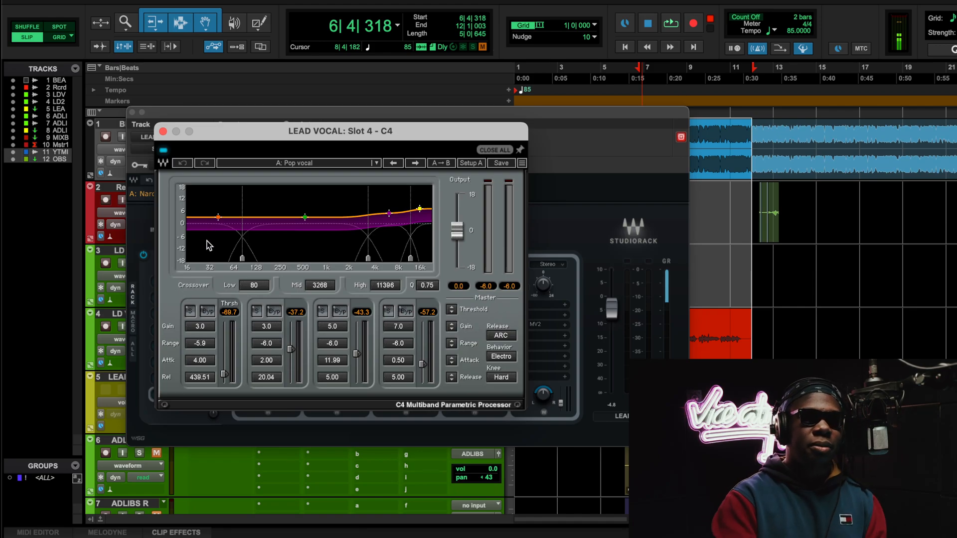
- Play the loop and toggle the C4 bypass to compare the vocal with and without multiband processing
key(space)
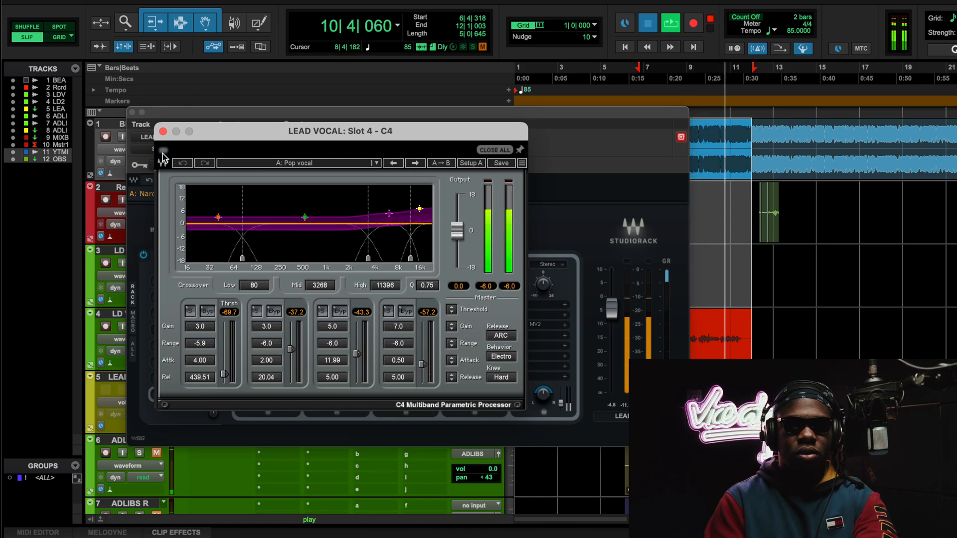
key(space)
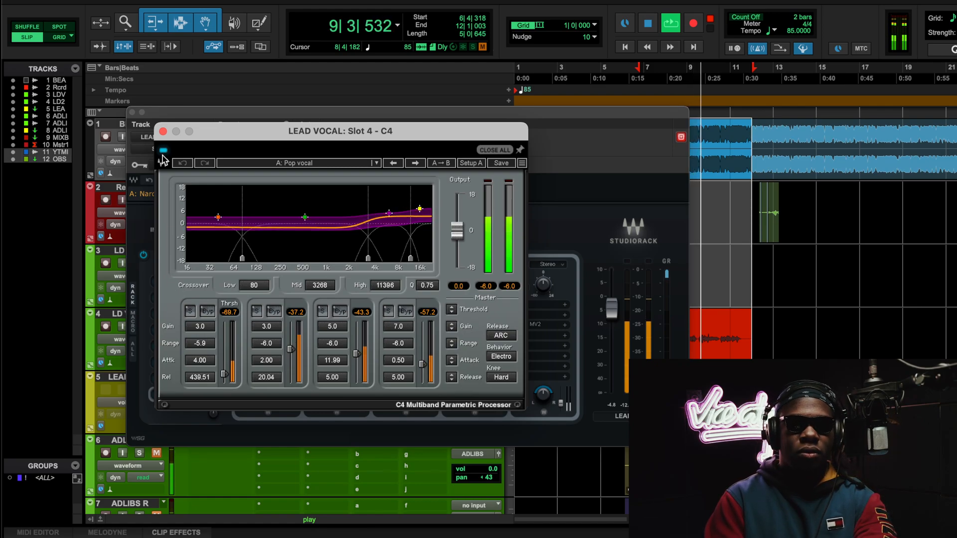
click(163, 151)
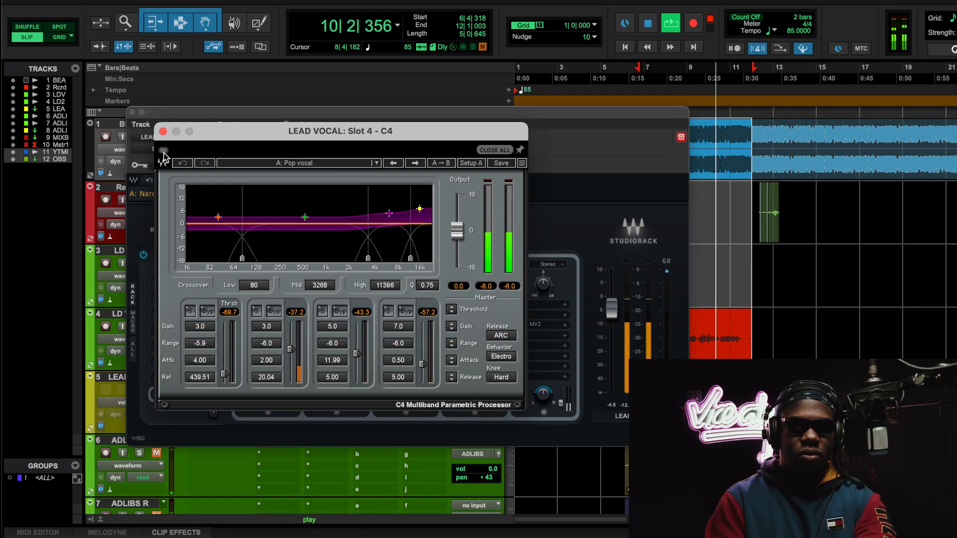
click(163, 152)
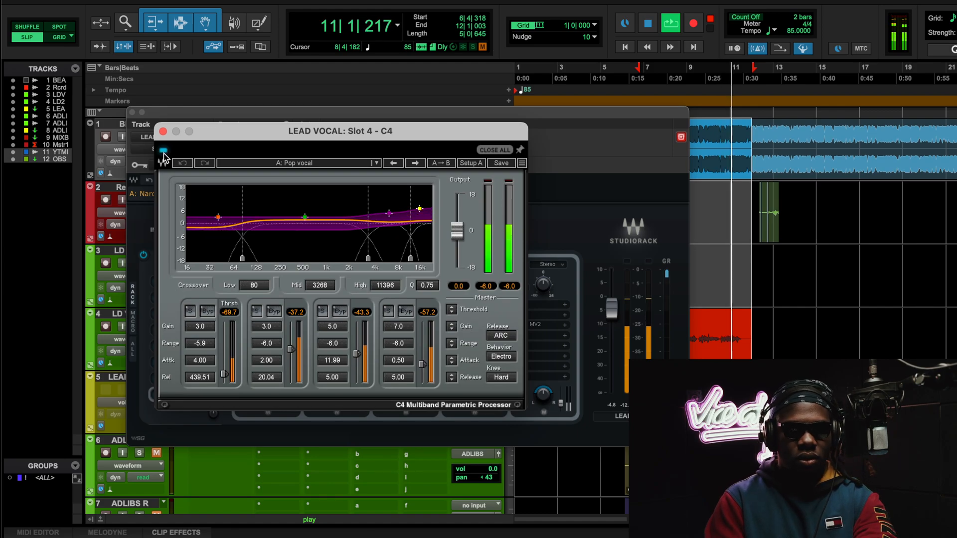
key(space)
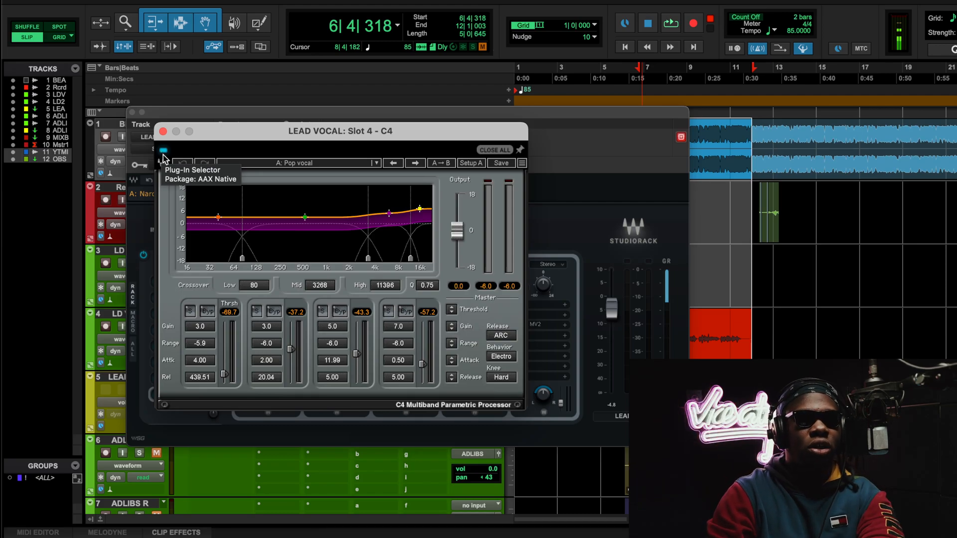
- Play the loop once more with the C4 active, then close its window and stop playback
key(space)
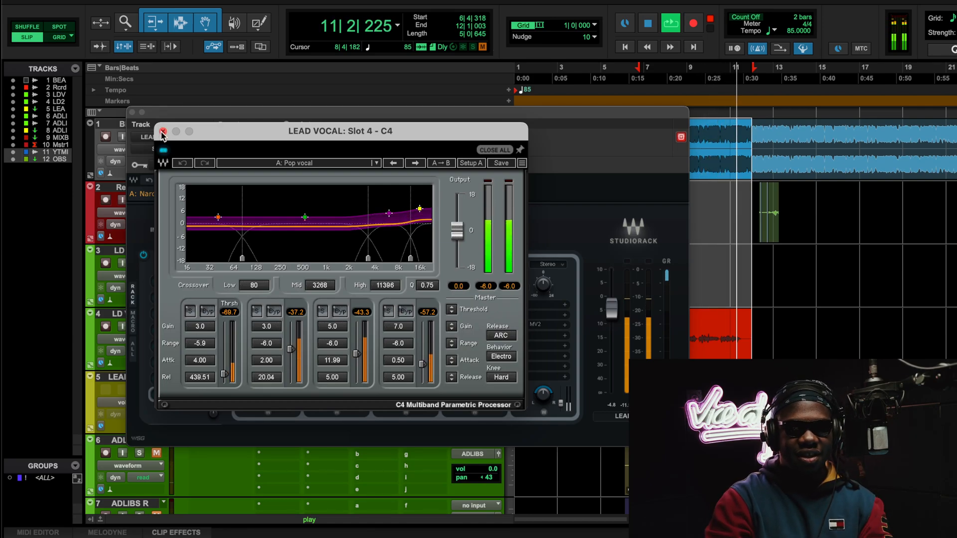
click(163, 131)
key(space)
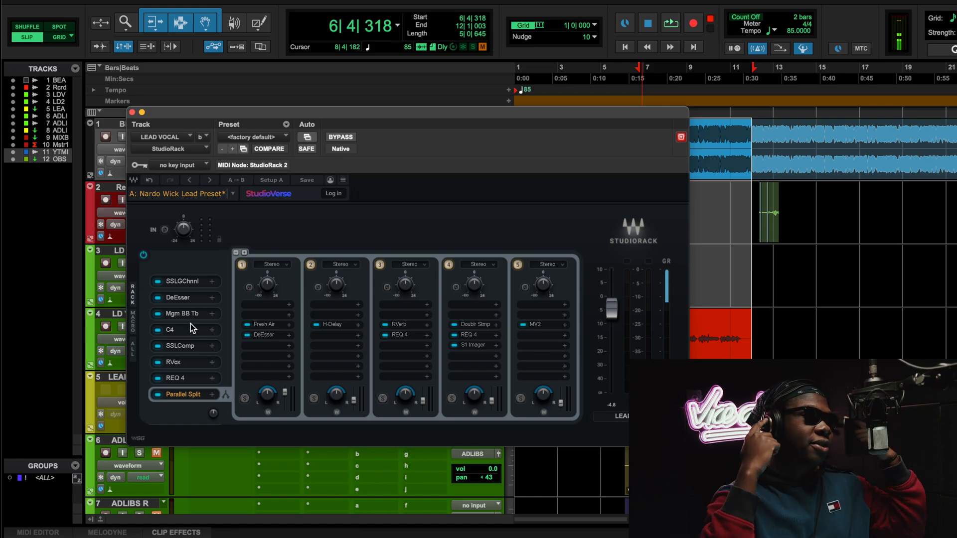
- Open the rack's SSLComp, move its window aside and examine its ratio and Analog settings
click(187, 344)
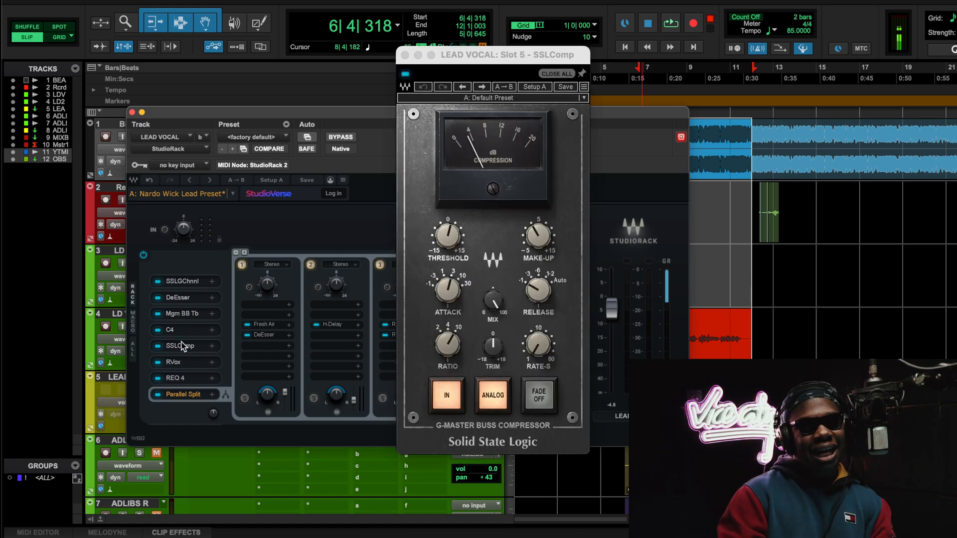
drag(521, 64, 364, 59)
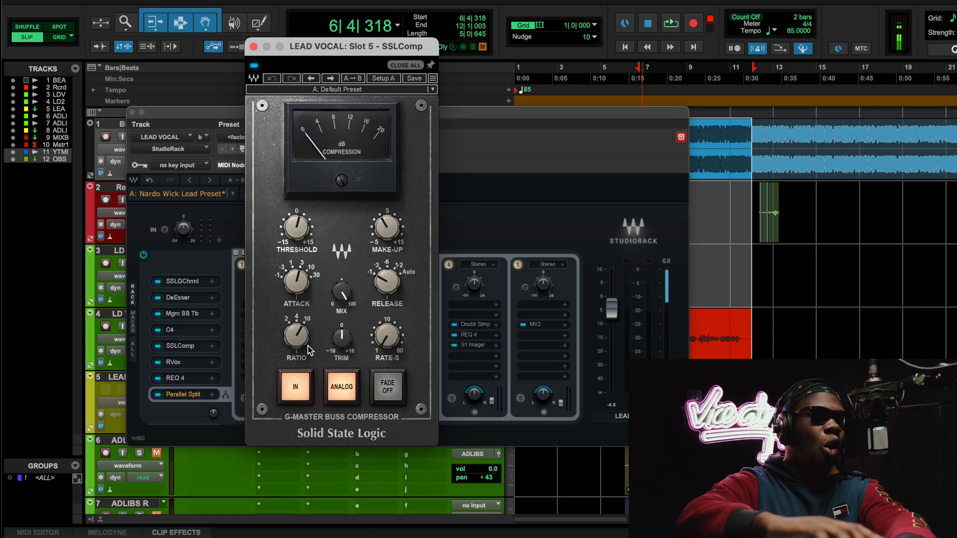
mouse_move(310, 339)
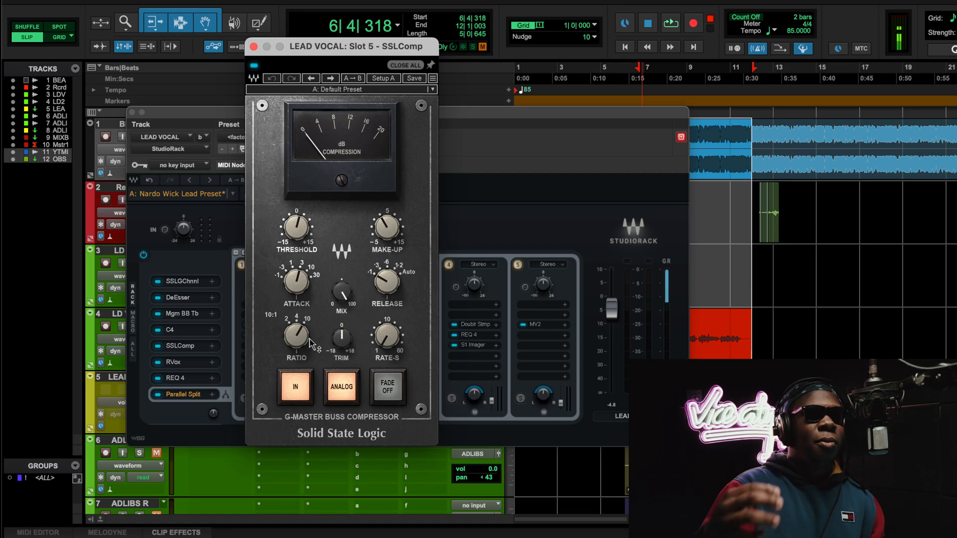
click(338, 395)
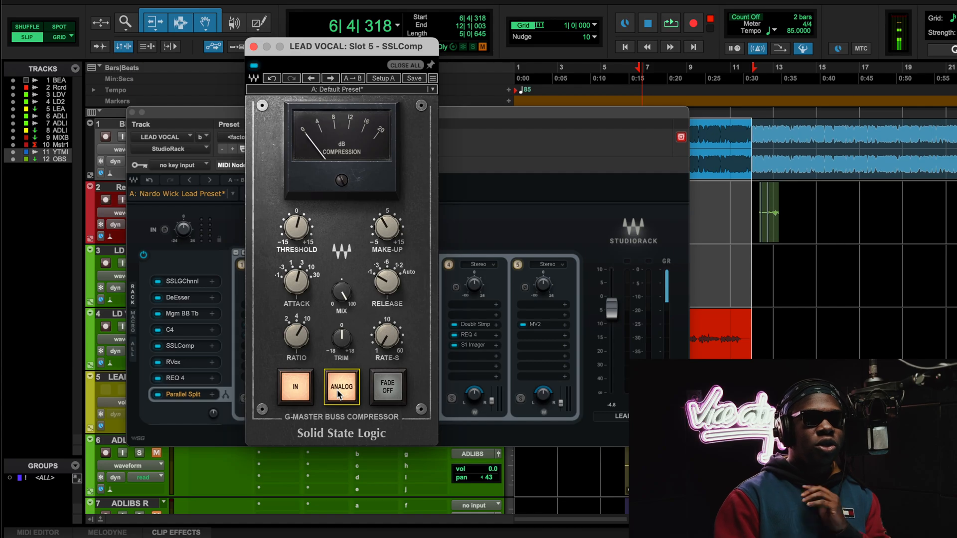
- Reopen the C4 to review its bands, close it and return to the SSLComp
click(190, 326)
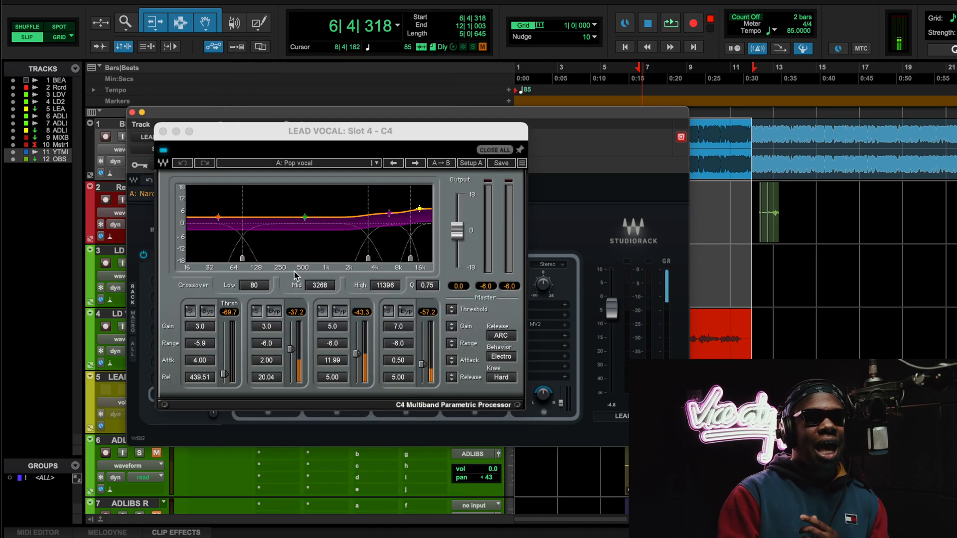
click(162, 132)
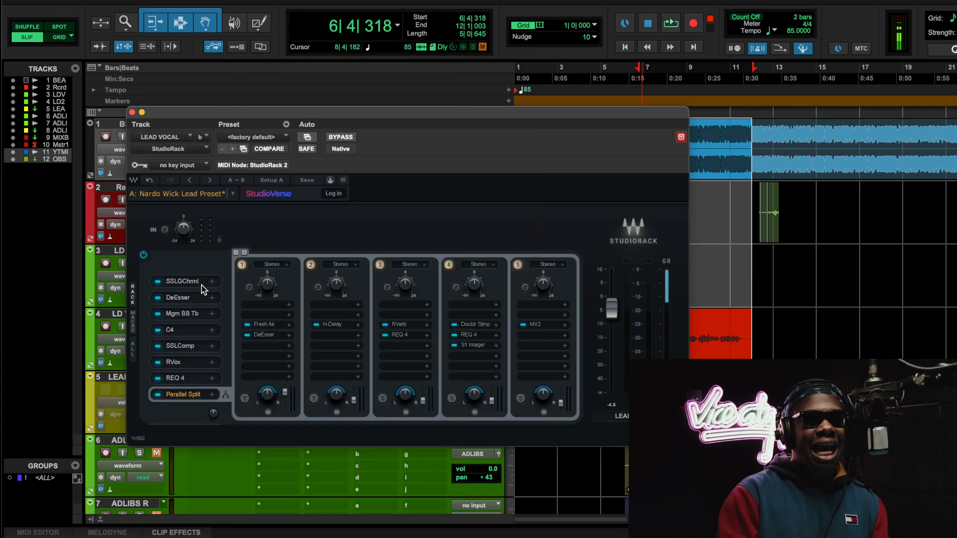
click(190, 348)
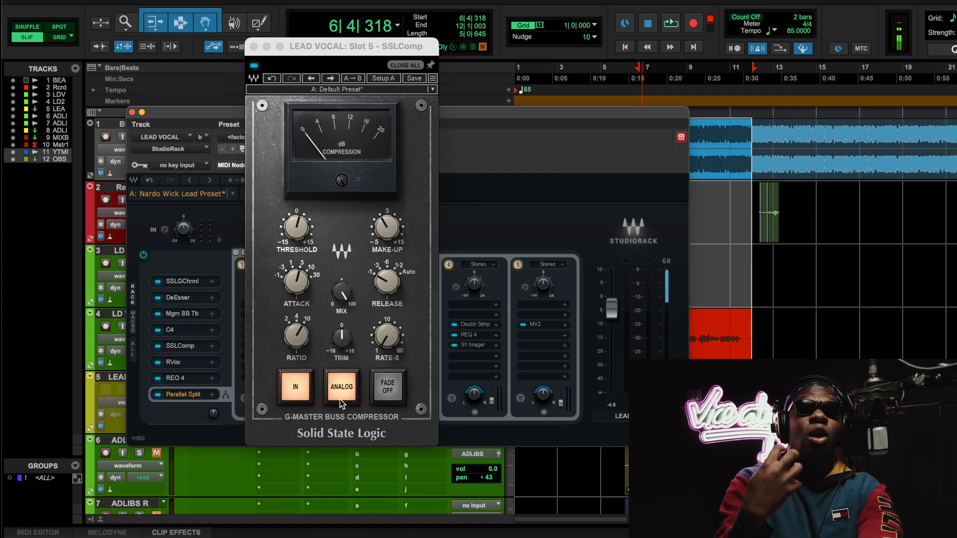
- Play the loop and bypass and re-enable the SSLComp to compare its compression on the lead vocal
key(space)
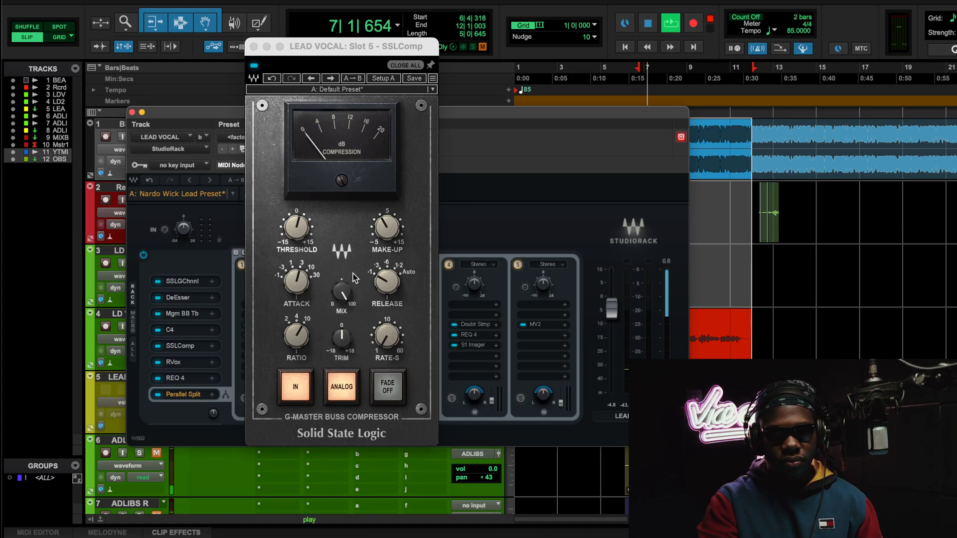
click(254, 66)
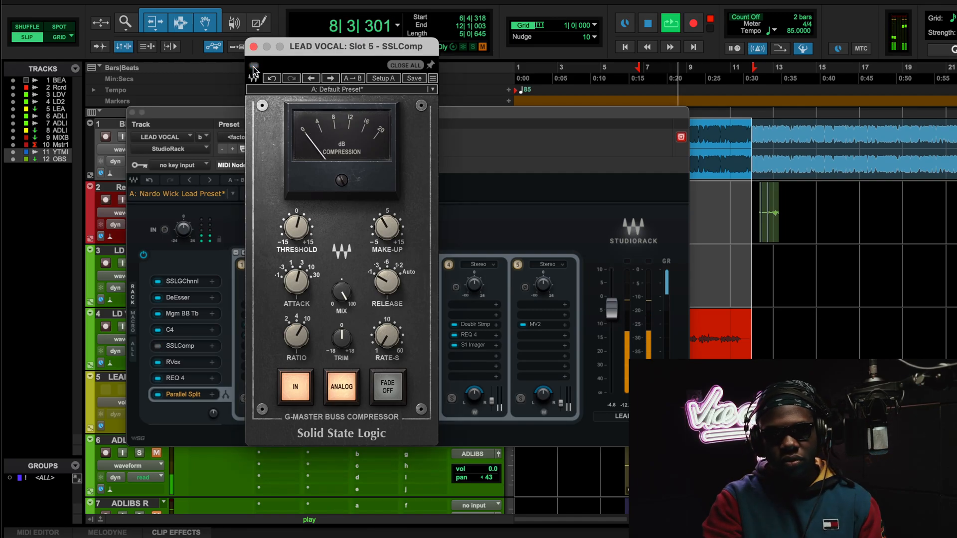
click(253, 67)
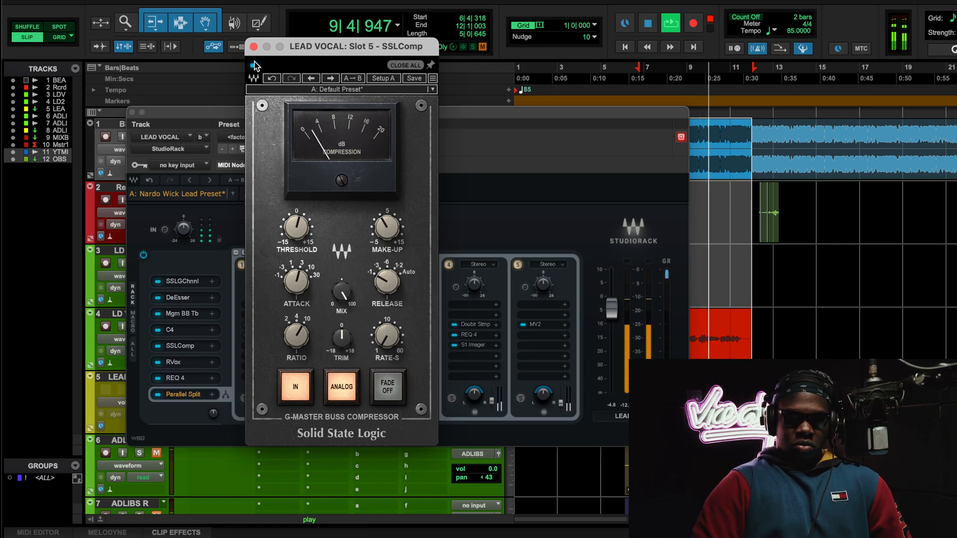
- Toggle the SSLComp off and on again during loop playback, then bring its compression meter back into view
click(255, 65)
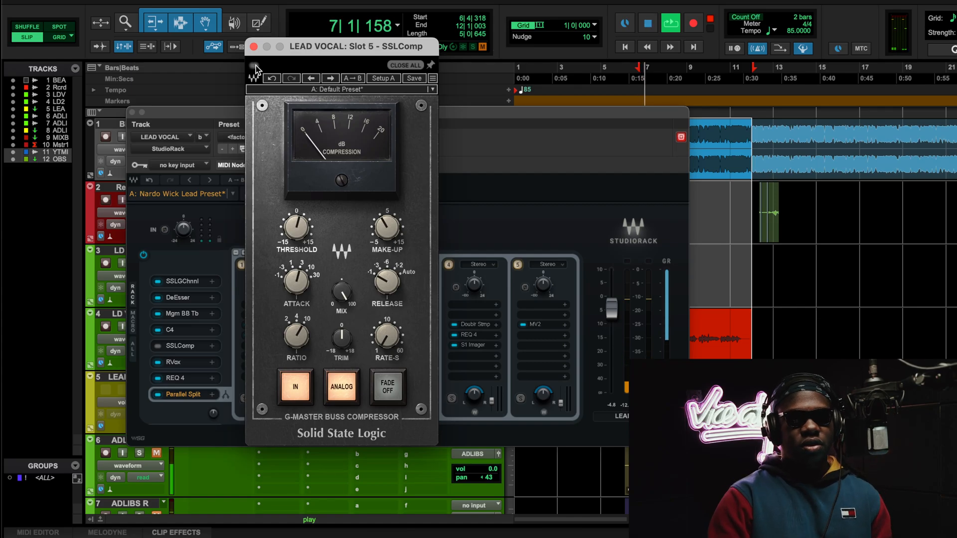
click(254, 65)
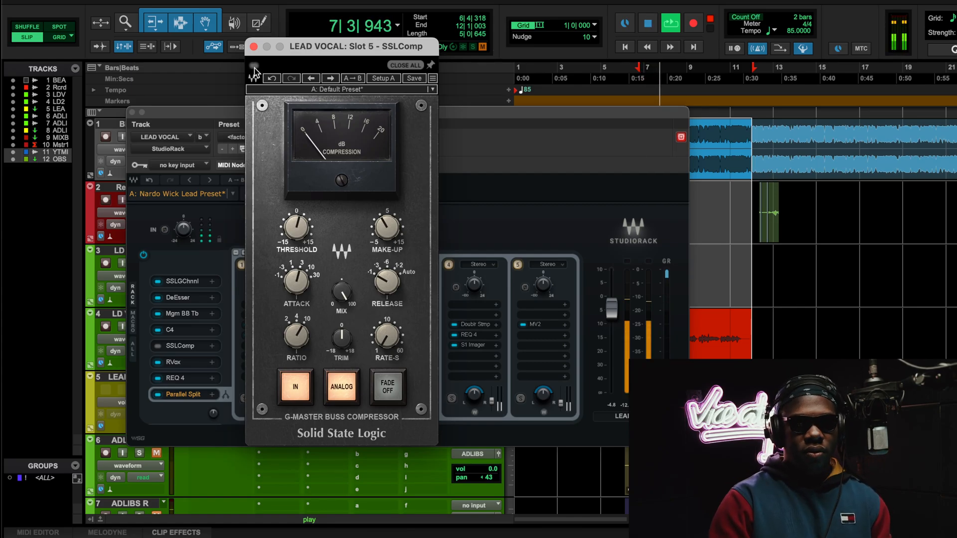
drag(201, 113, 194, 84)
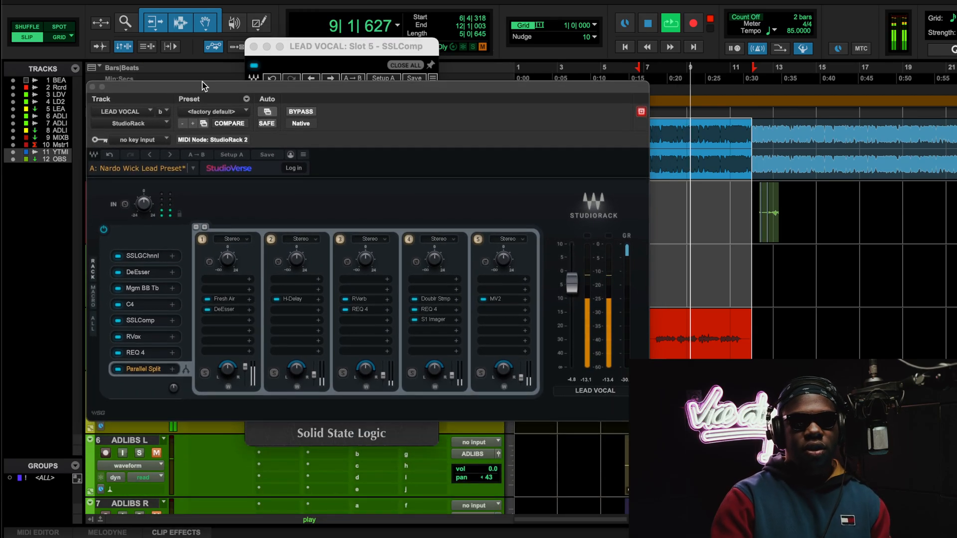
click(325, 43)
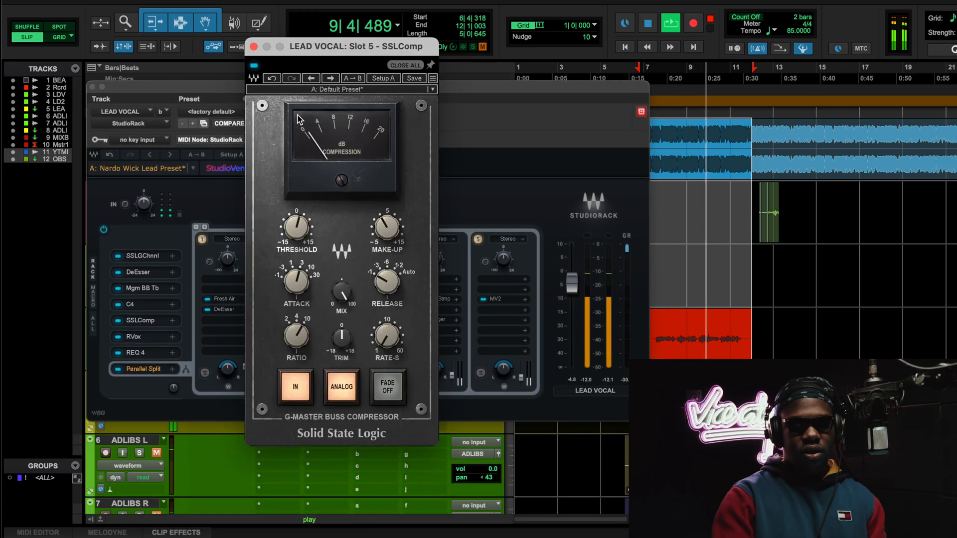
- Reposition the StudioRack window, stop playback and bring the SSLComp to the front to review its settings
drag(196, 84, 157, 152)
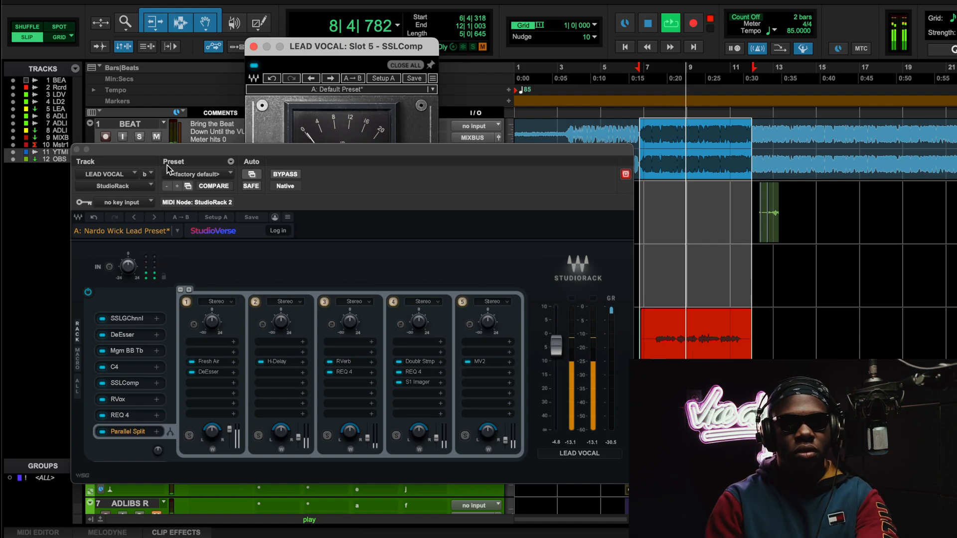
click(448, 93)
key(space)
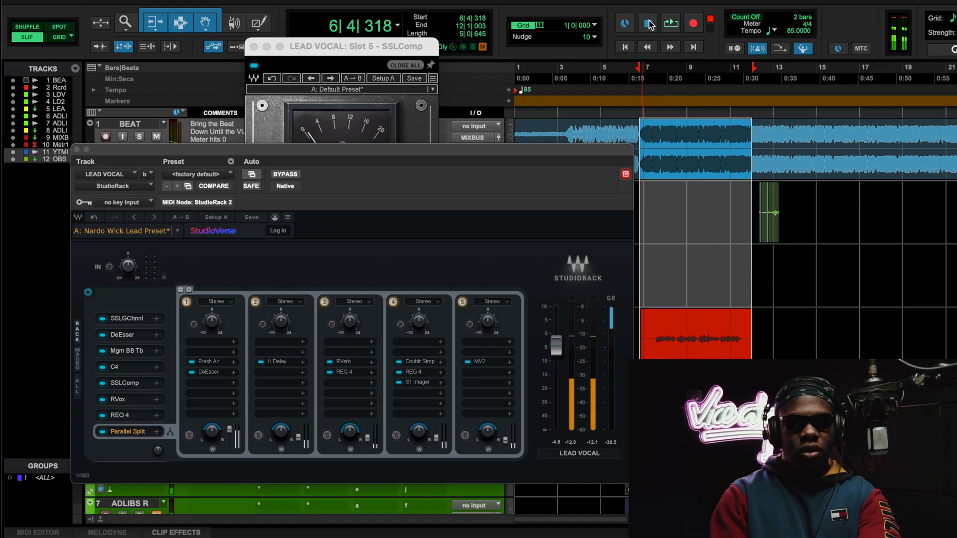
drag(183, 155, 188, 89)
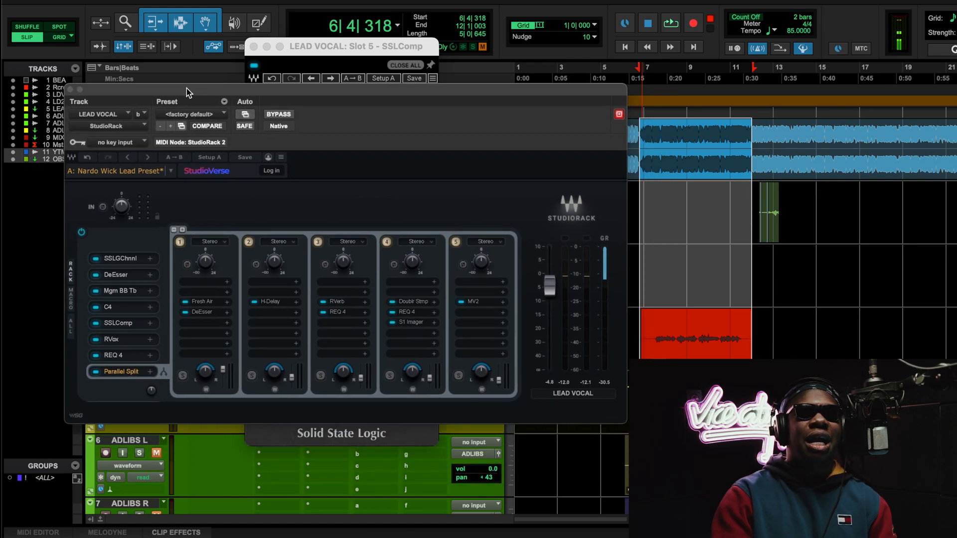
click(322, 51)
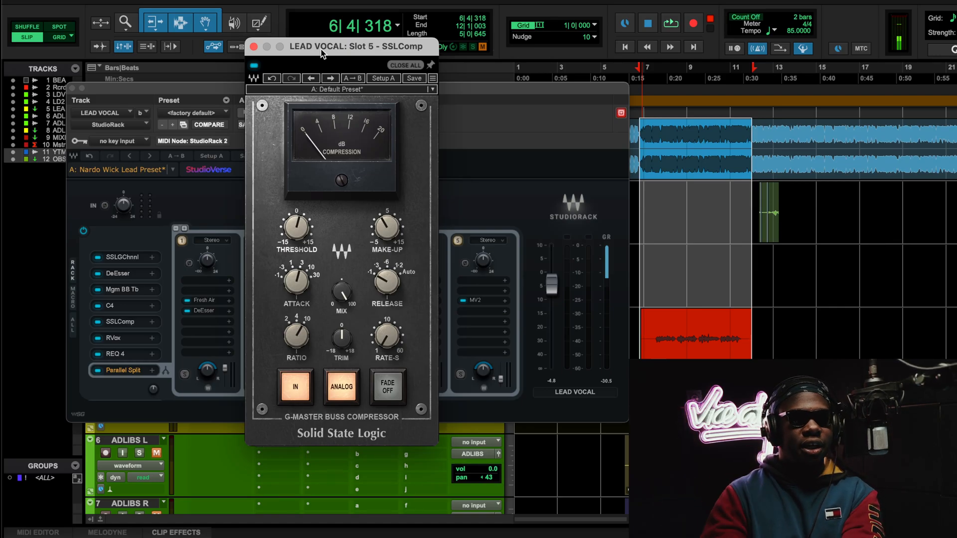
- Open the rack's RVox, place its window beside the rack's plugin list, examine its settings and start the loop
click(124, 342)
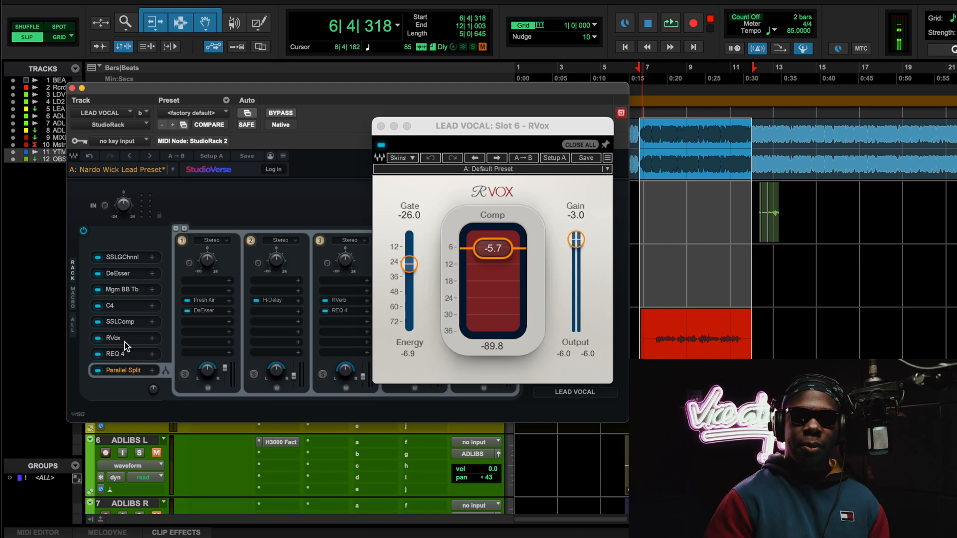
drag(449, 134, 301, 154)
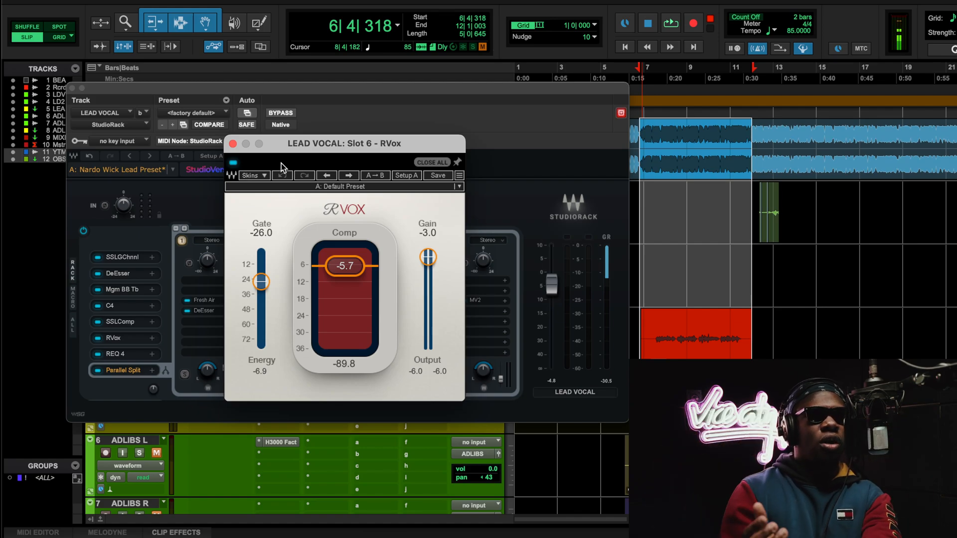
key(space)
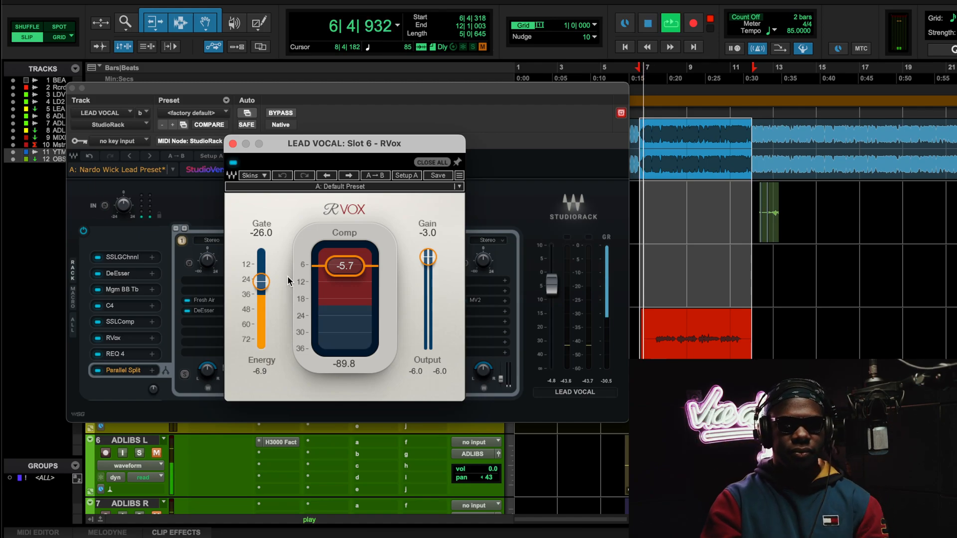
- Bypass and re-enable RVox repeatedly to compare its effect on the lead vocal, then stop playback and close it
click(232, 163)
click(233, 163)
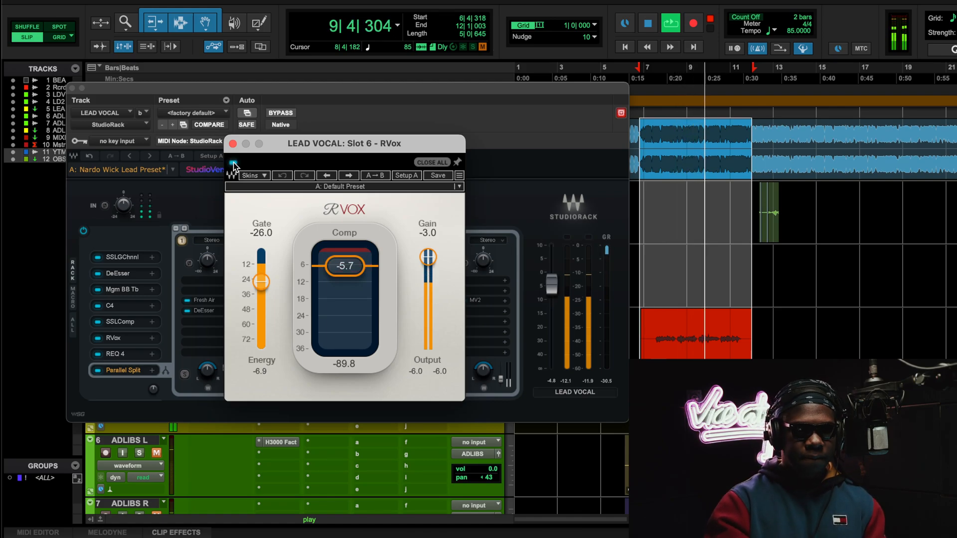
click(232, 163)
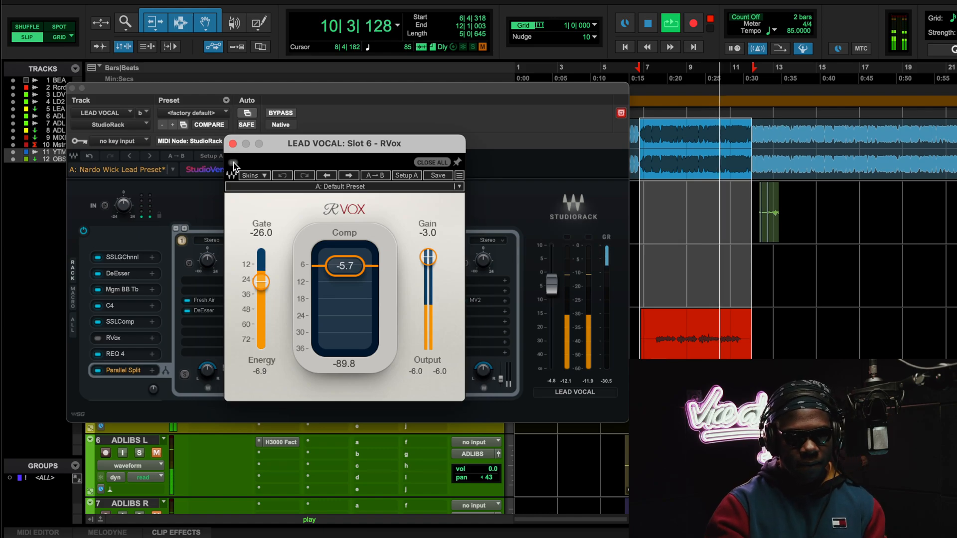
click(233, 163)
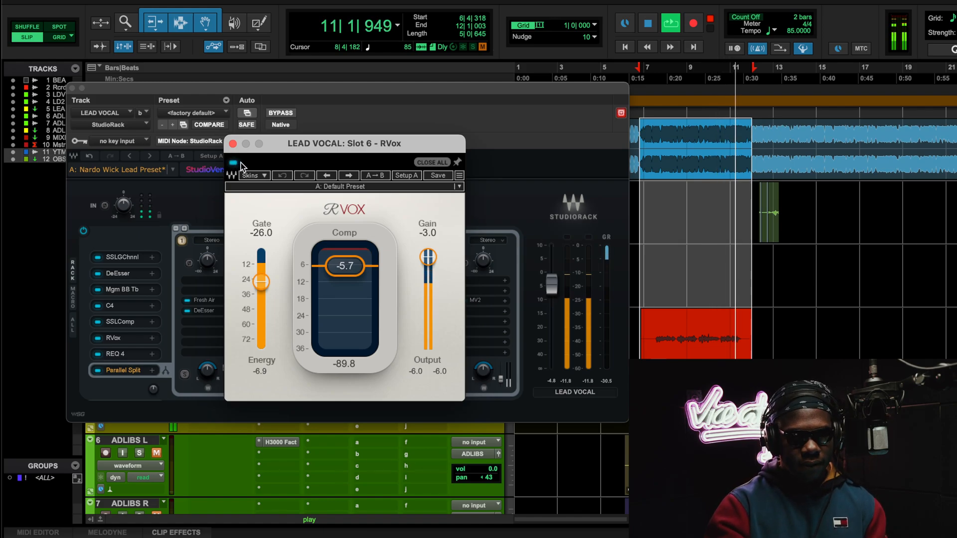
key(space)
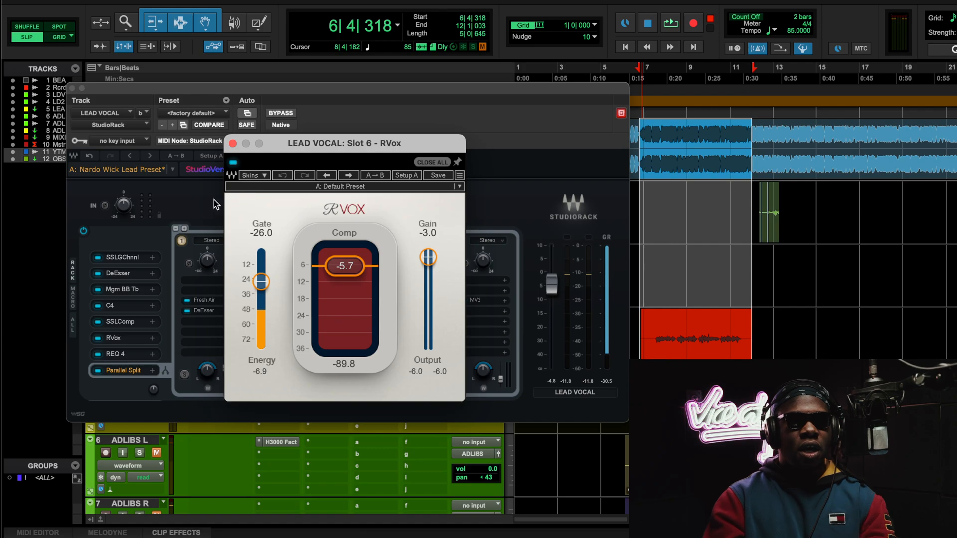
click(233, 144)
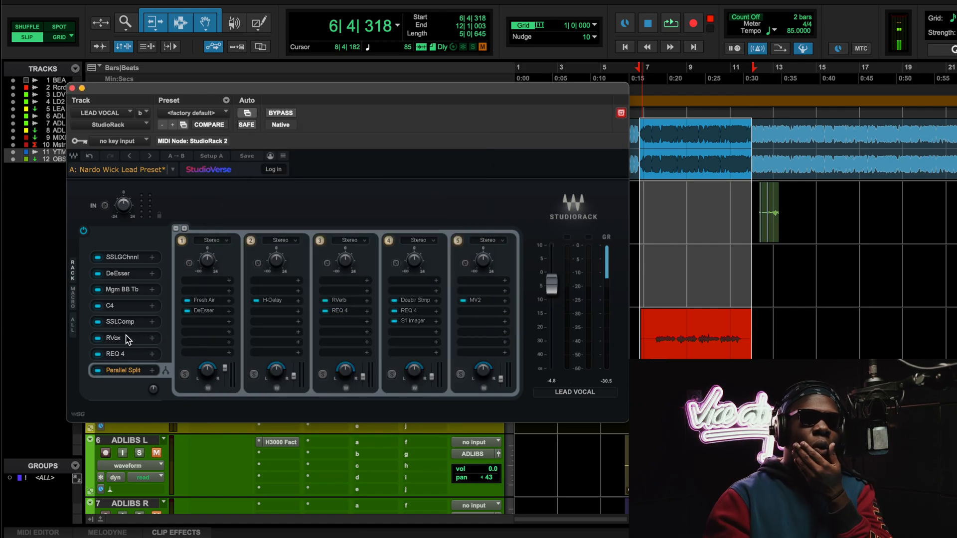
- Open the REQ 4 in the main rack, move it beside the plugin list, review its EQ curve and start the loop
click(117, 354)
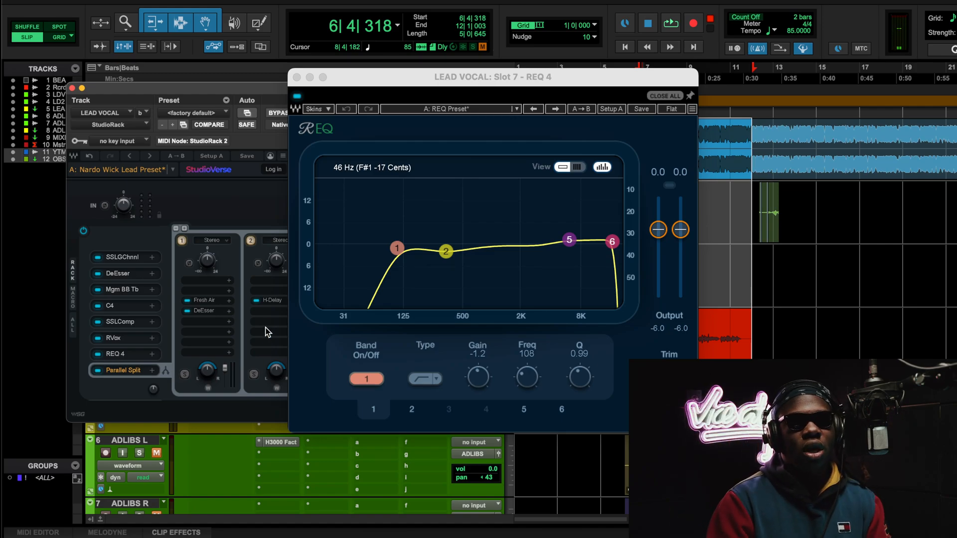
drag(407, 88, 255, 84)
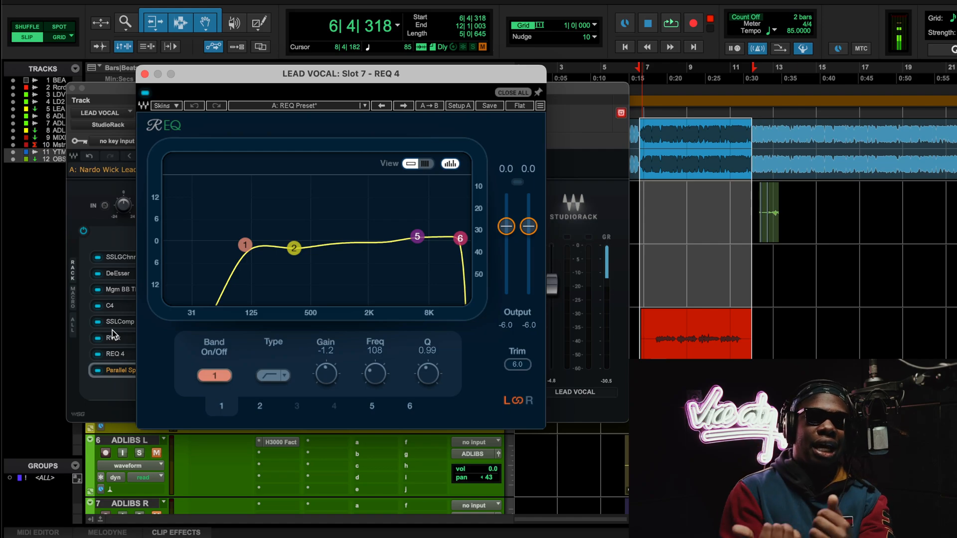
key(space)
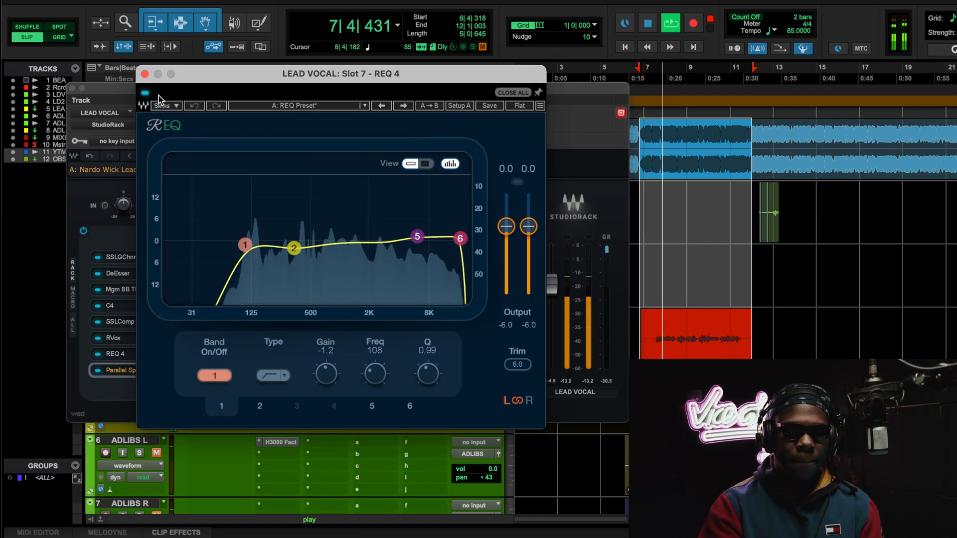
- Bypass and re-enable the REQ 4 twice to compare its effect during playback, then close it and stop the loop
click(145, 94)
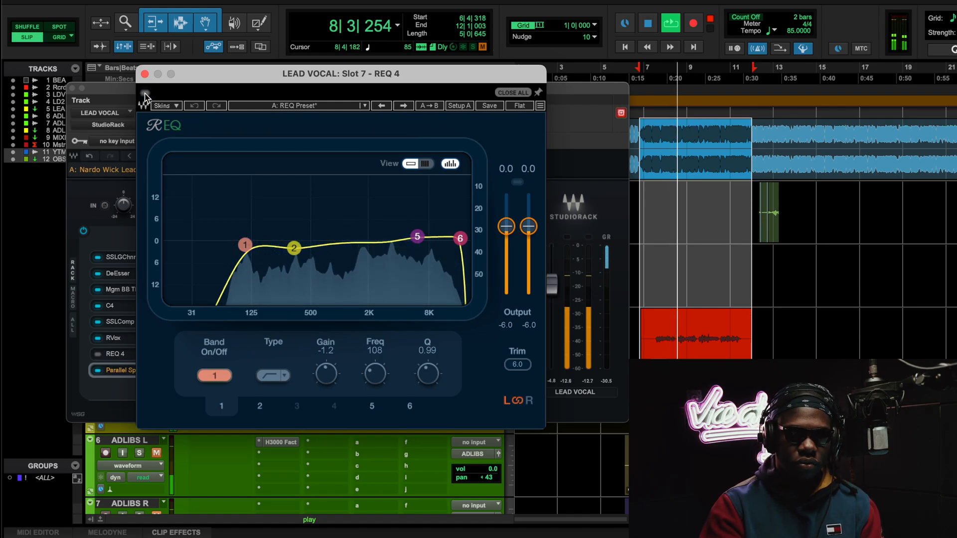
click(145, 94)
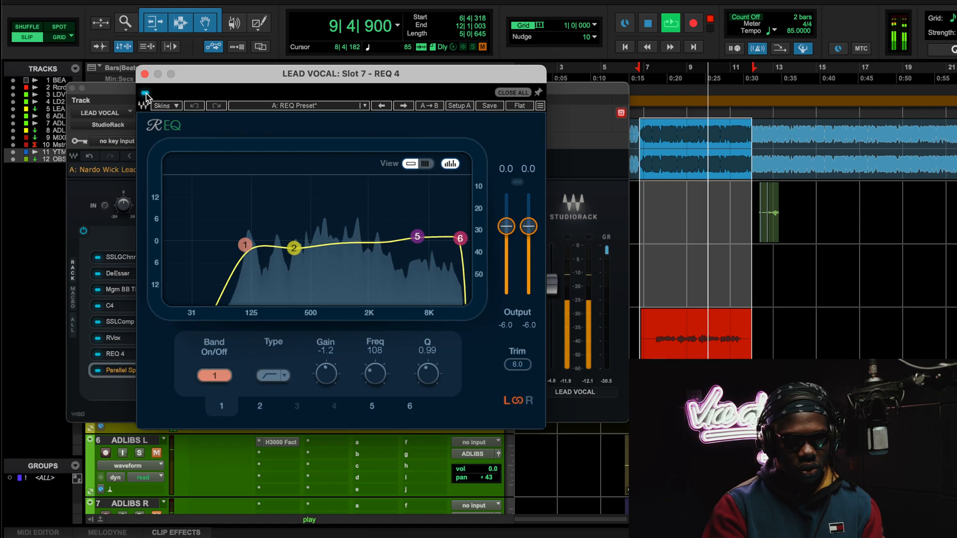
click(145, 94)
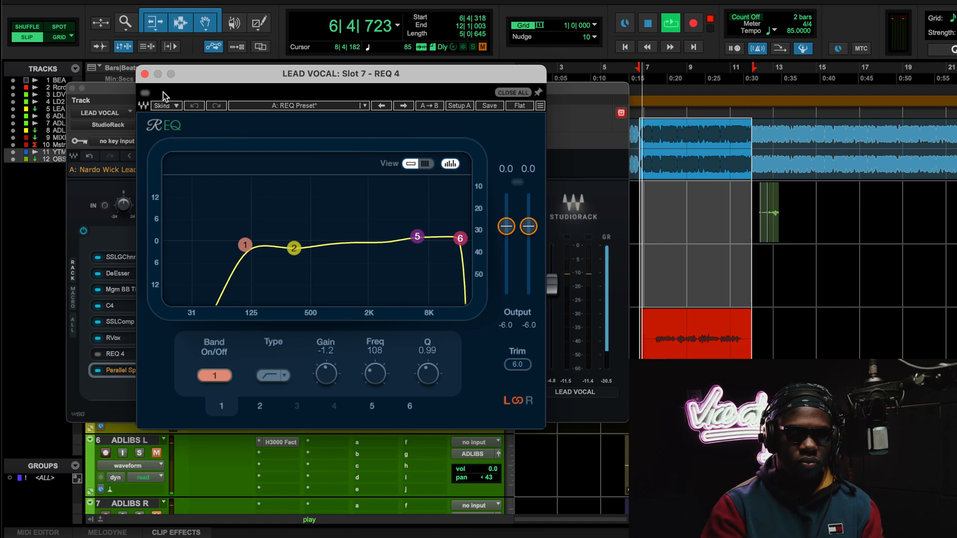
click(145, 93)
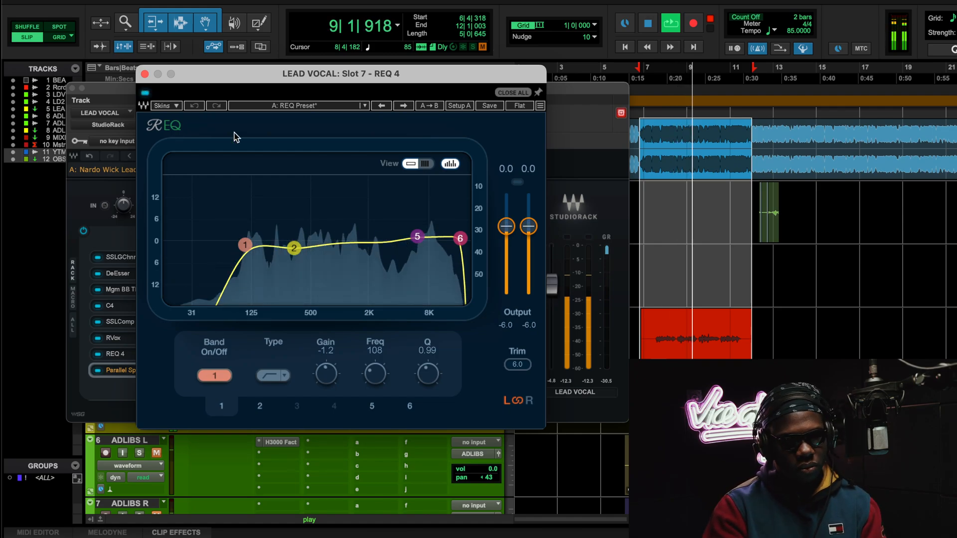
click(145, 74)
key(space)
- Open Fresh Air in the first parallel split, arrange its window over the rack with the BEAT track accessible, and play the loop
click(214, 300)
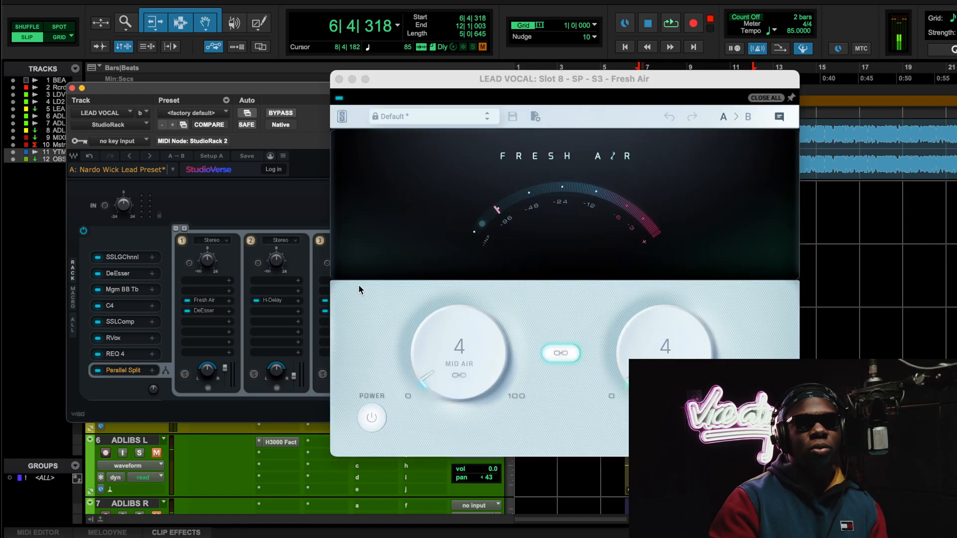
drag(579, 82, 383, 64)
drag(115, 92, 130, 168)
key(space)
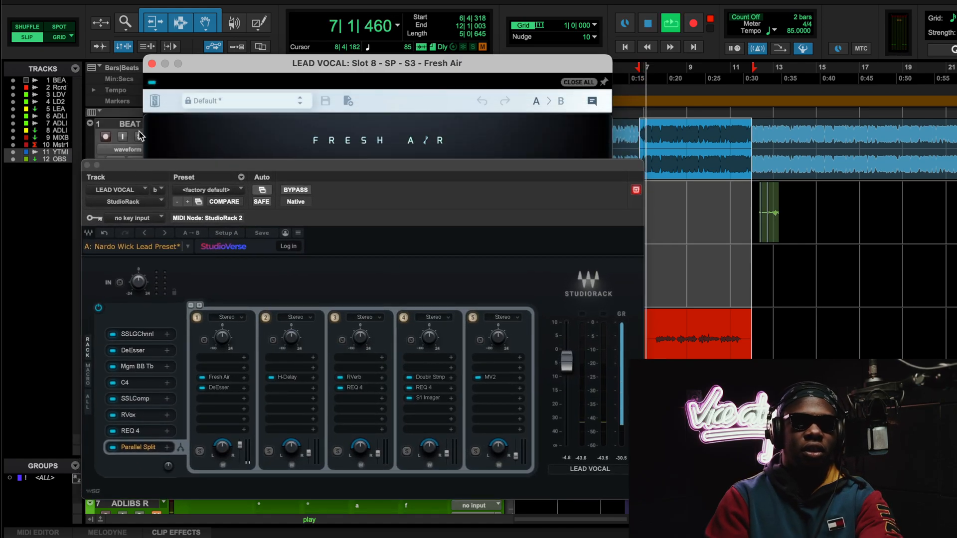
drag(176, 58, 217, 111)
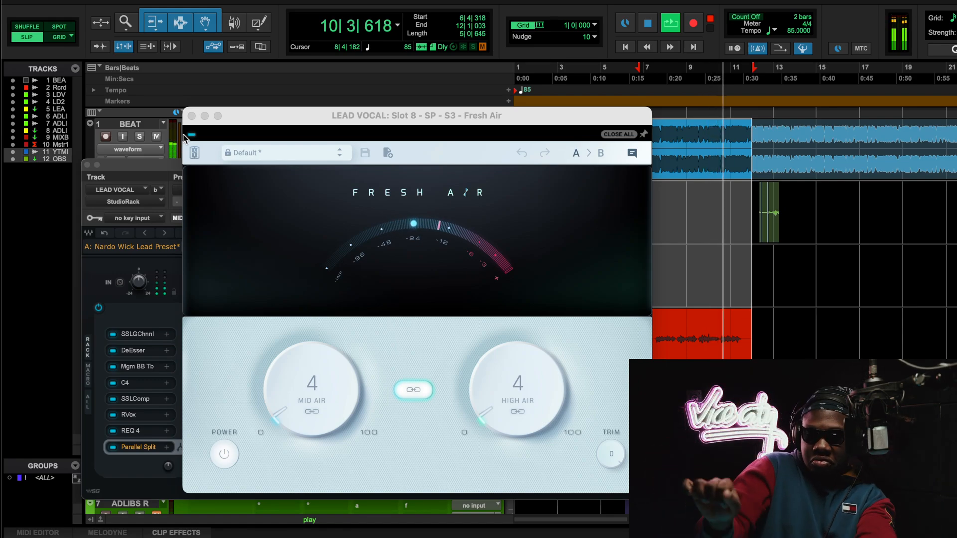
- Restart the loop and bypass and re-enable Fresh Air to compare its effect on the lead vocal
key(space)
key(space)
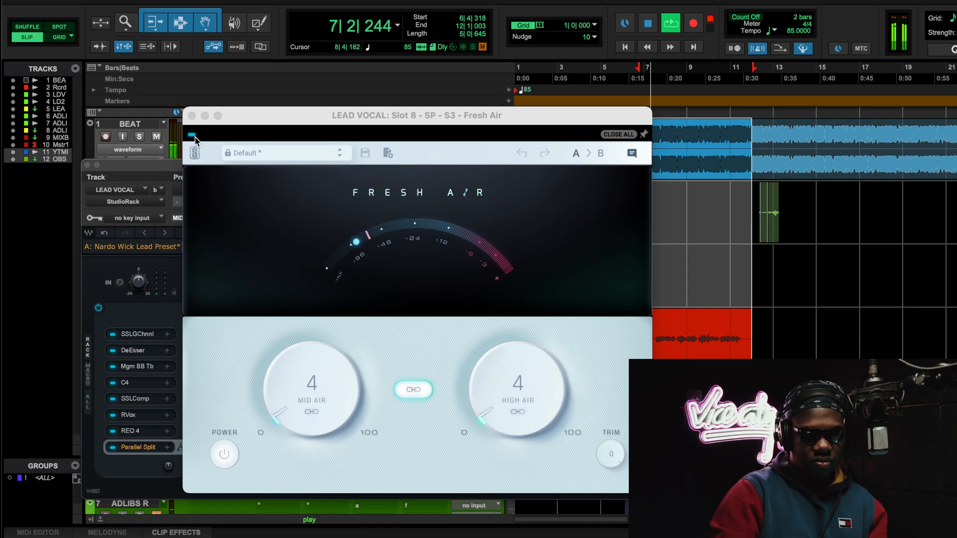
click(192, 136)
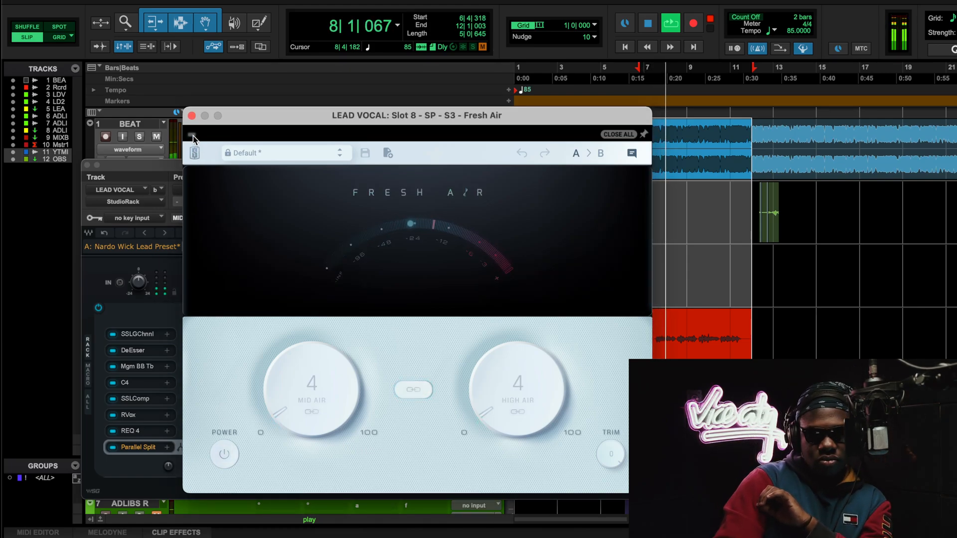
click(193, 136)
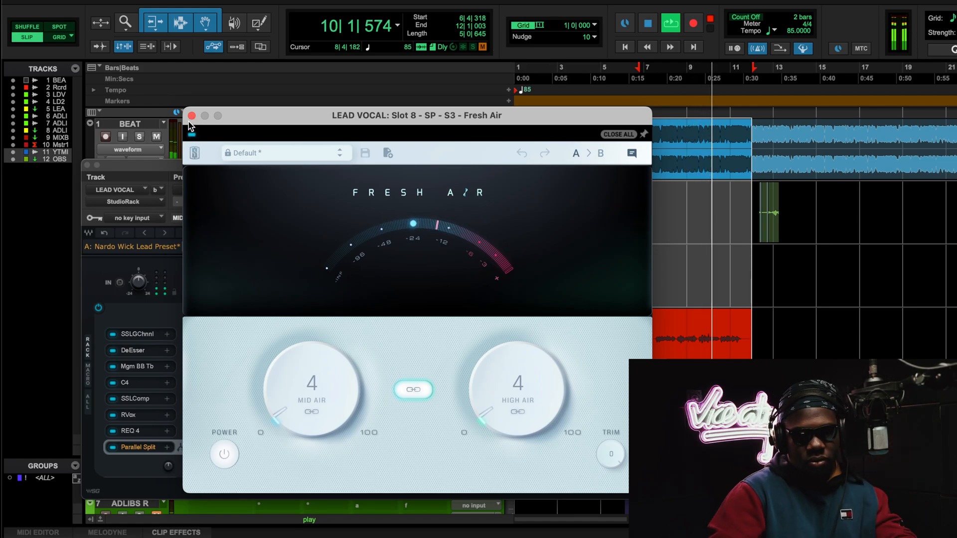
- Replay the loop from its start to hear Fresh Air once more, then close its window and stop playback
click(156, 138)
key(space)
key(space)
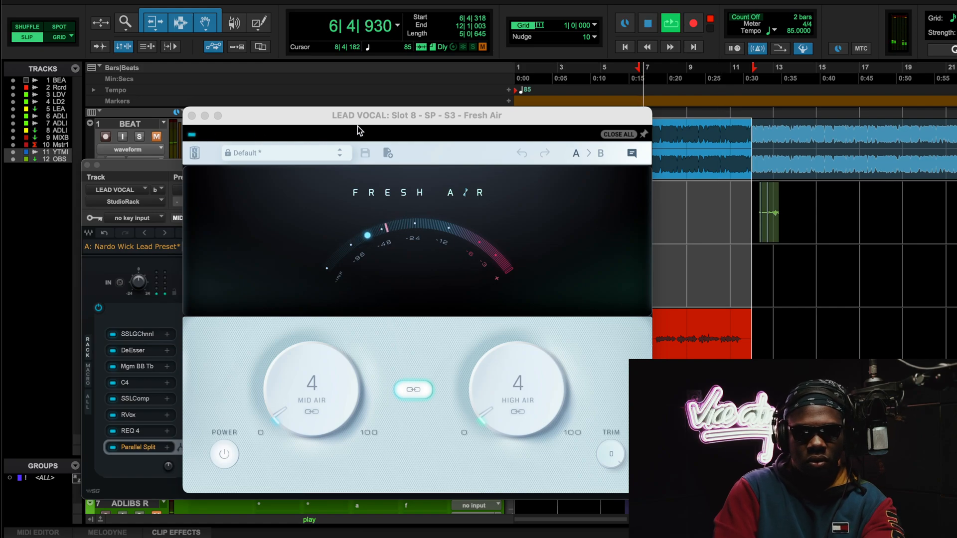
click(192, 141)
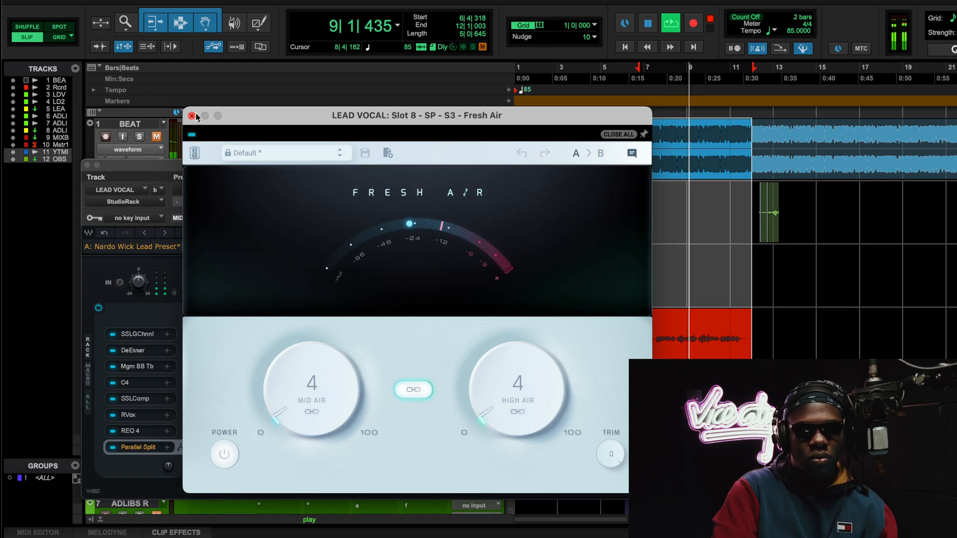
click(191, 115)
key(space)
- Reposition the rack, open the first split's DeEsser to review its threshold and frequency, then close it
drag(307, 162, 353, 102)
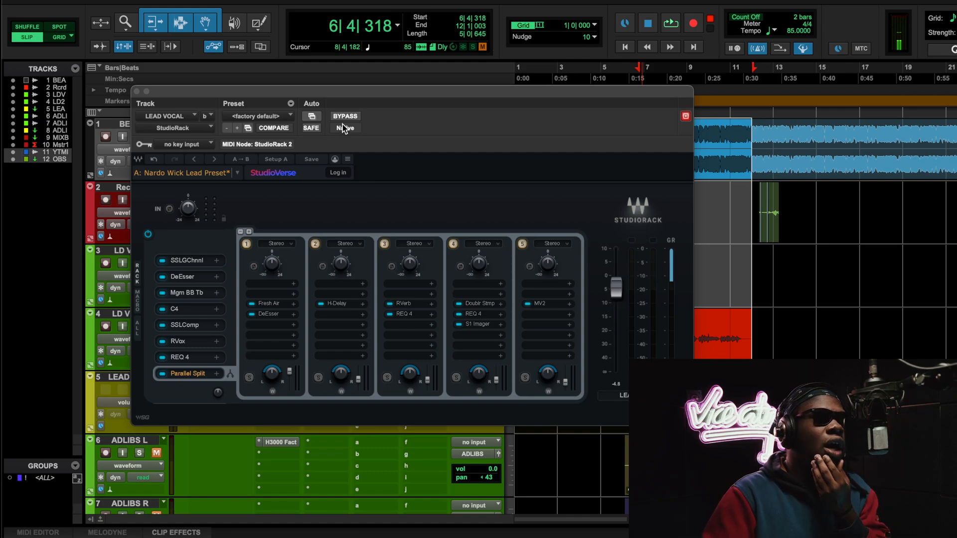
click(274, 316)
drag(497, 133, 309, 136)
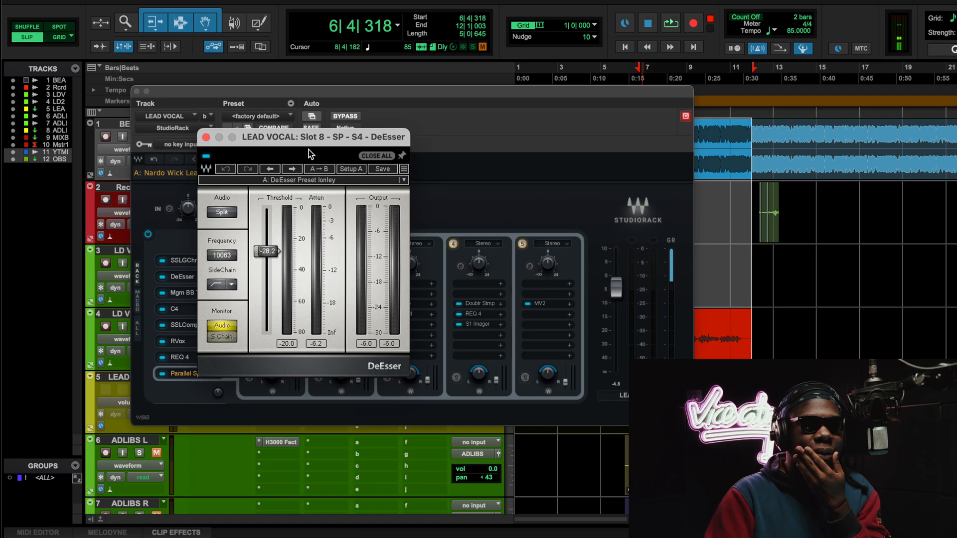
click(206, 137)
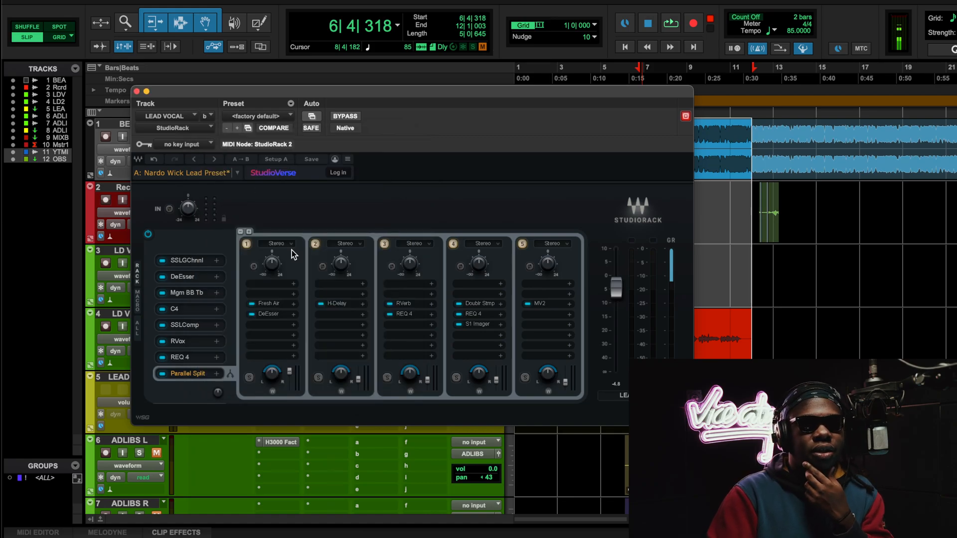
- Open the H-Delay in the second parallel split and move its window over the rack to examine its settings
click(334, 308)
drag(457, 137, 355, 139)
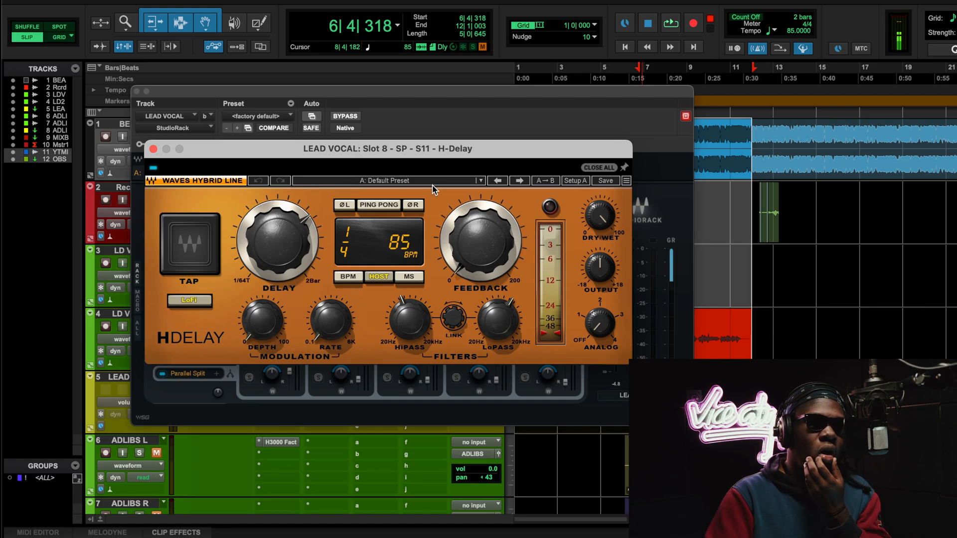
- Adjust the H-Delay's HiPass filter to 370 Hz and examine its HiPass and LoPass settings
mouse_move(408, 329)
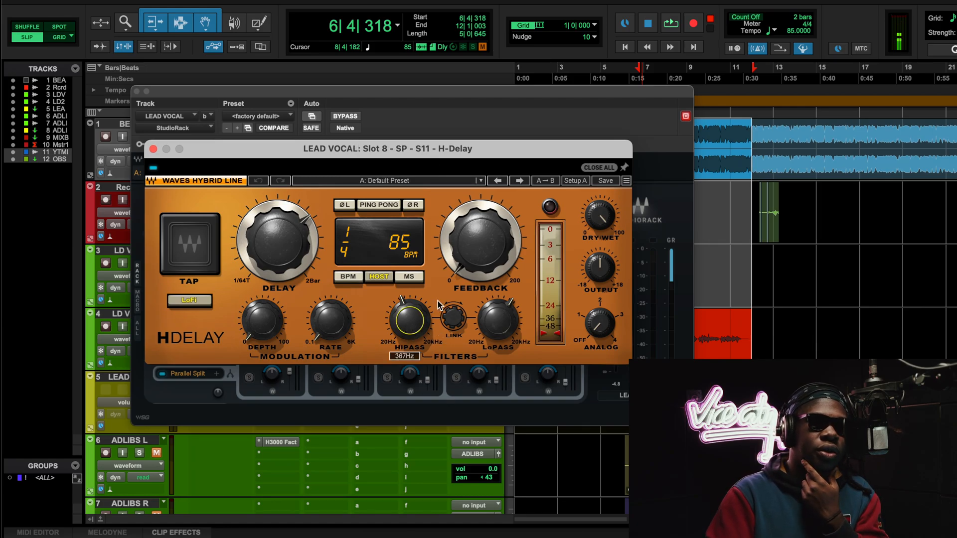
drag(408, 323, 407, 322)
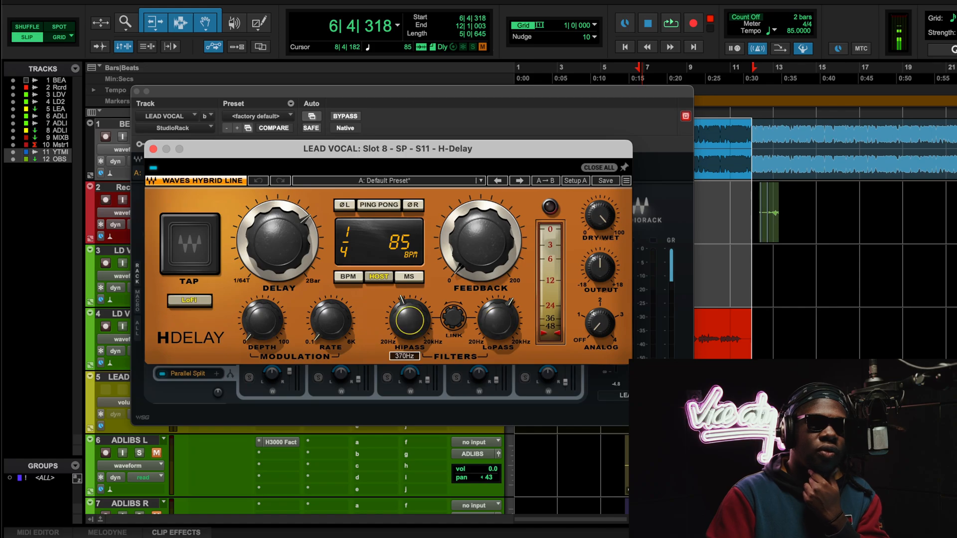
mouse_move(495, 309)
mouse_move(414, 317)
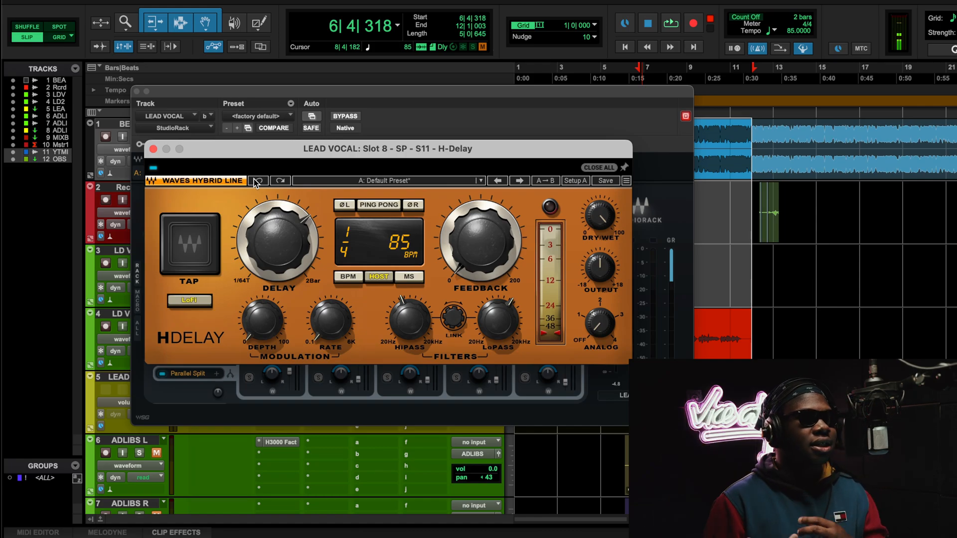
- Play the loop, try the H-Delay with its output raised to 15.9 and the LoPass filter fully open, and undo the changes
key(space)
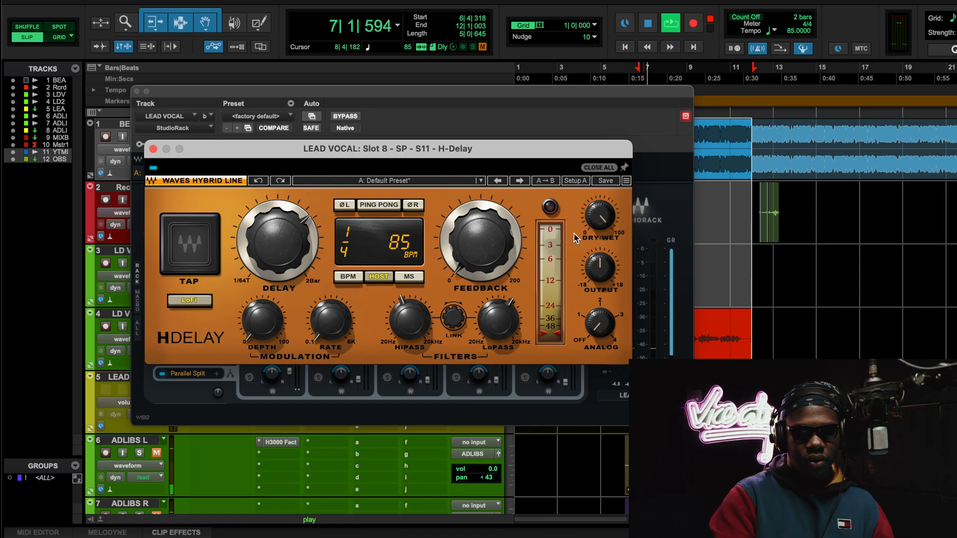
drag(600, 268, 600, 236)
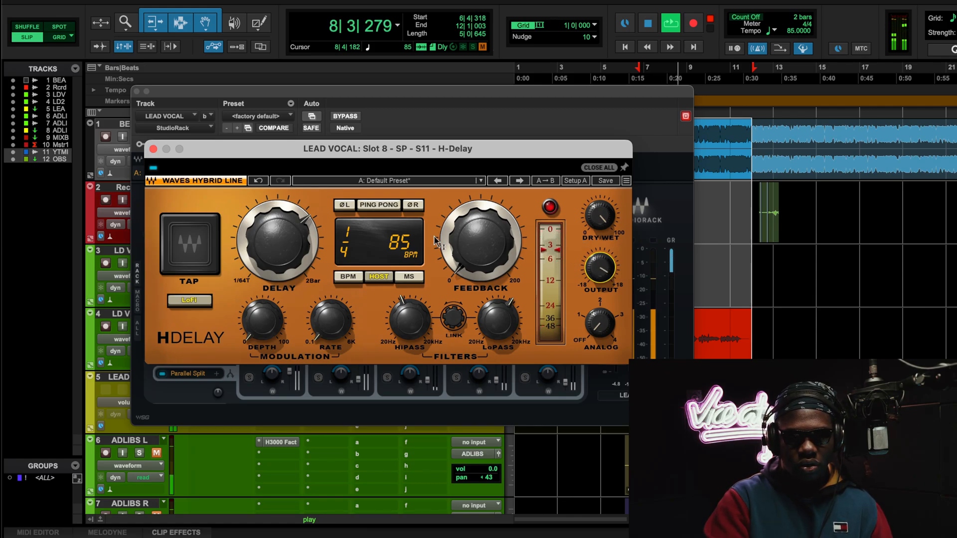
click(265, 182)
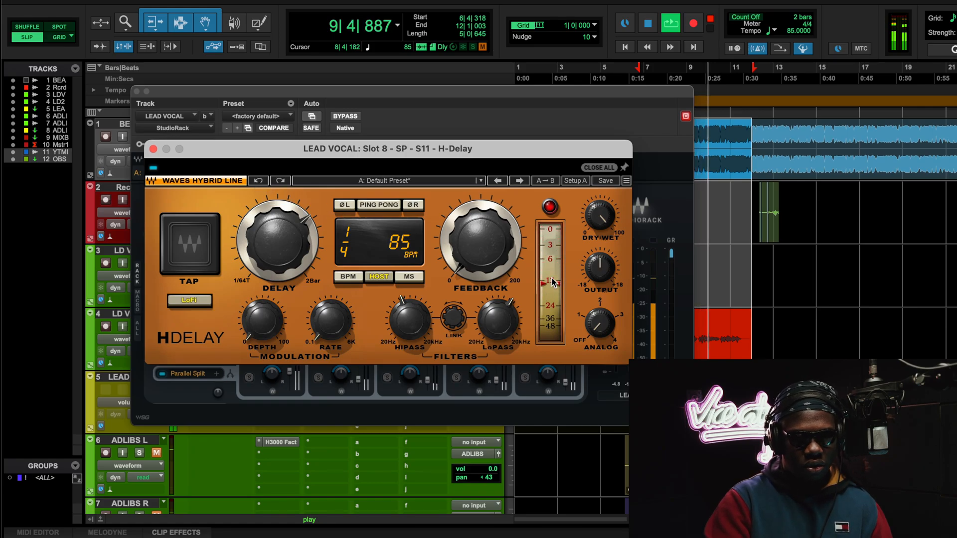
drag(601, 268, 600, 251)
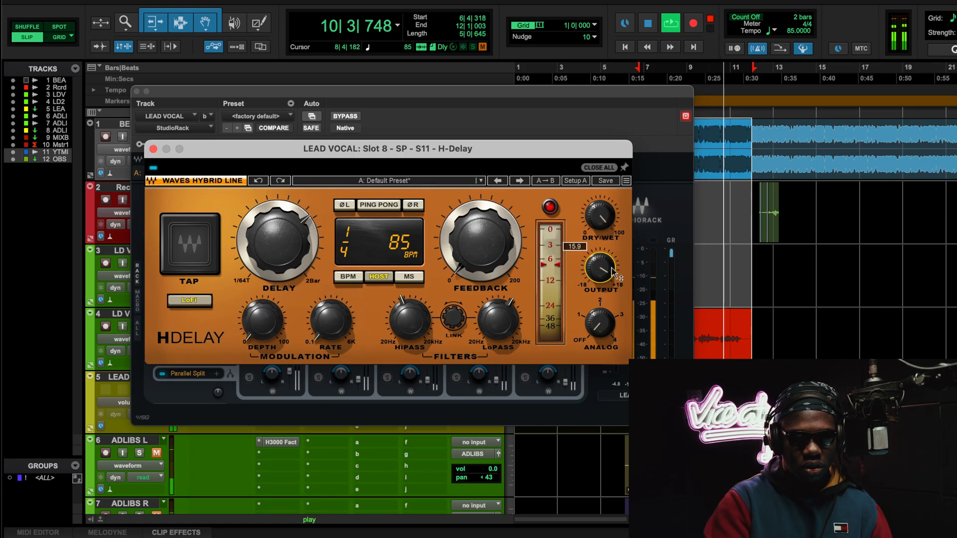
mouse_move(499, 321)
mouse_down()
mouse_move(498, 299)
mouse_move(504, 327)
mouse_up()
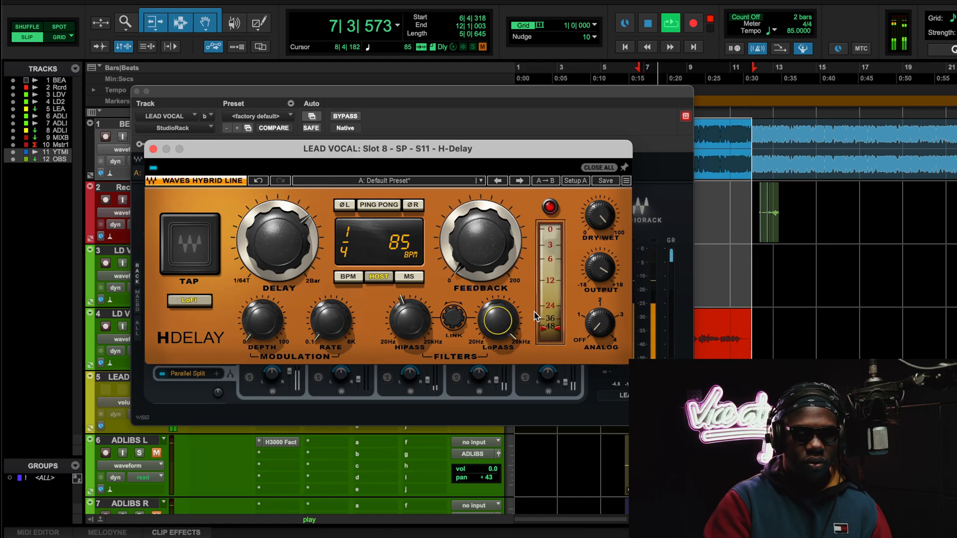
click(258, 181)
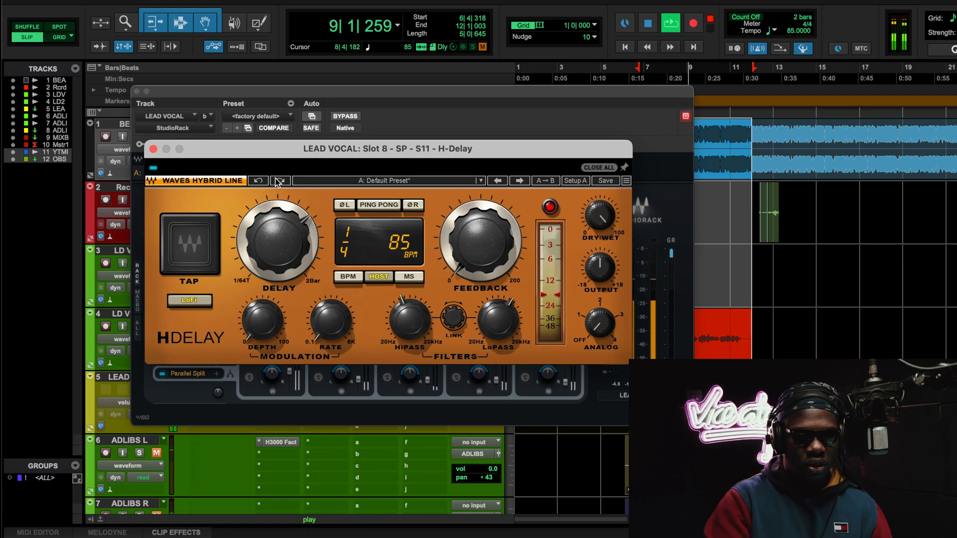
- Stop playback, close the H-Delay, and open the third split's RVerb, moving its window aside to examine its settings
key(space)
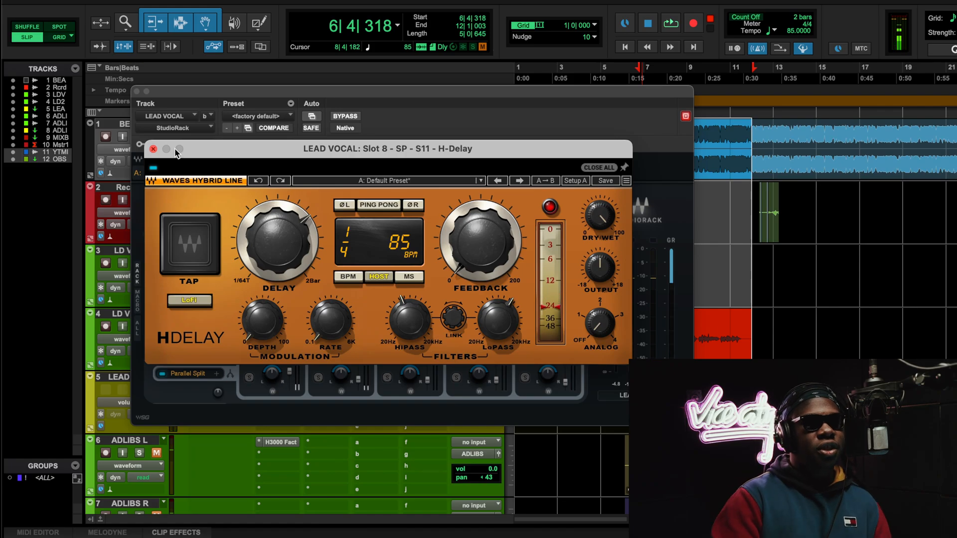
click(153, 149)
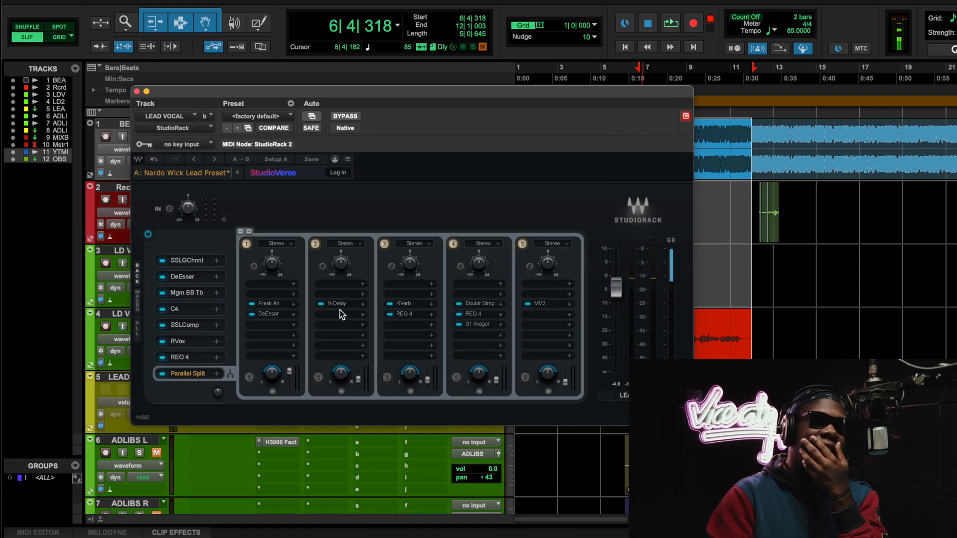
click(399, 306)
drag(525, 87, 337, 93)
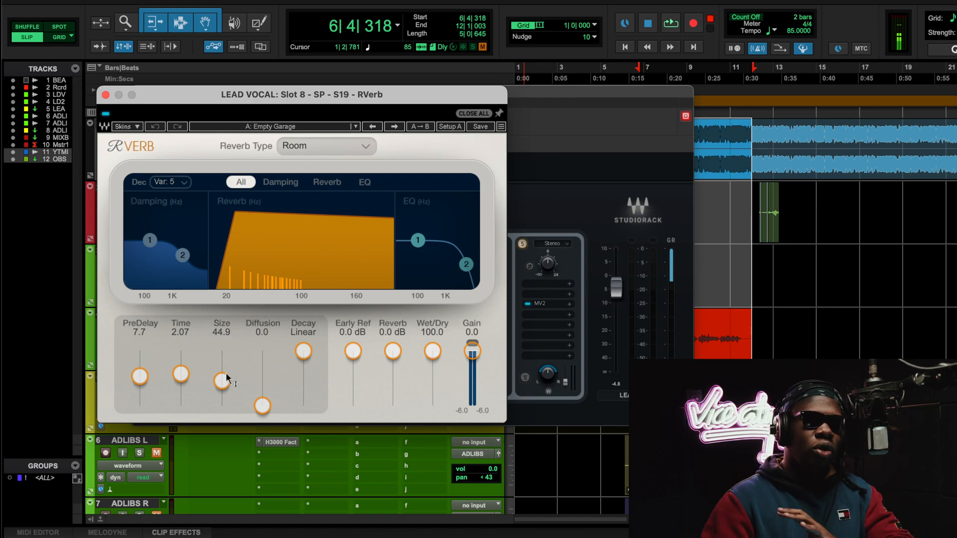
- Try an RVerb Size of 100, and undo the change
drag(222, 381, 222, 347)
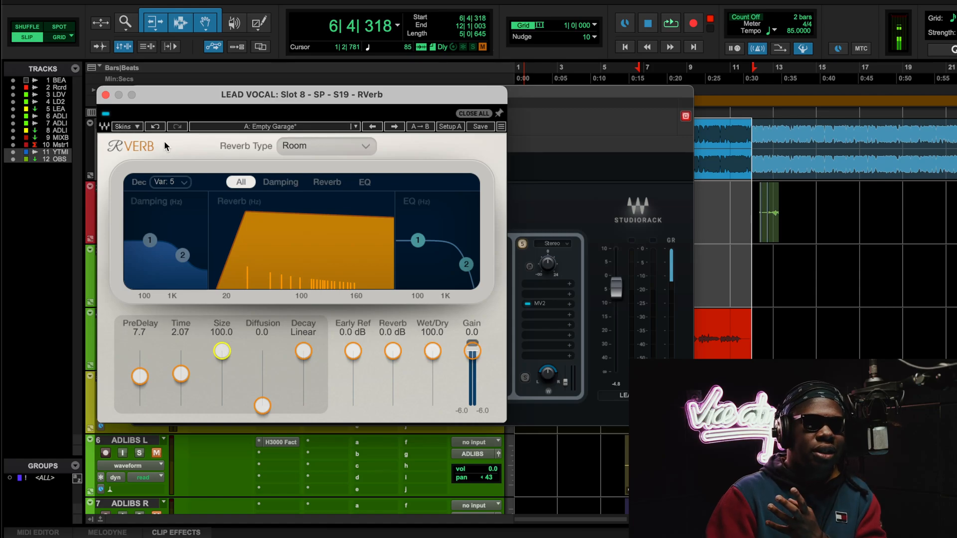
click(155, 126)
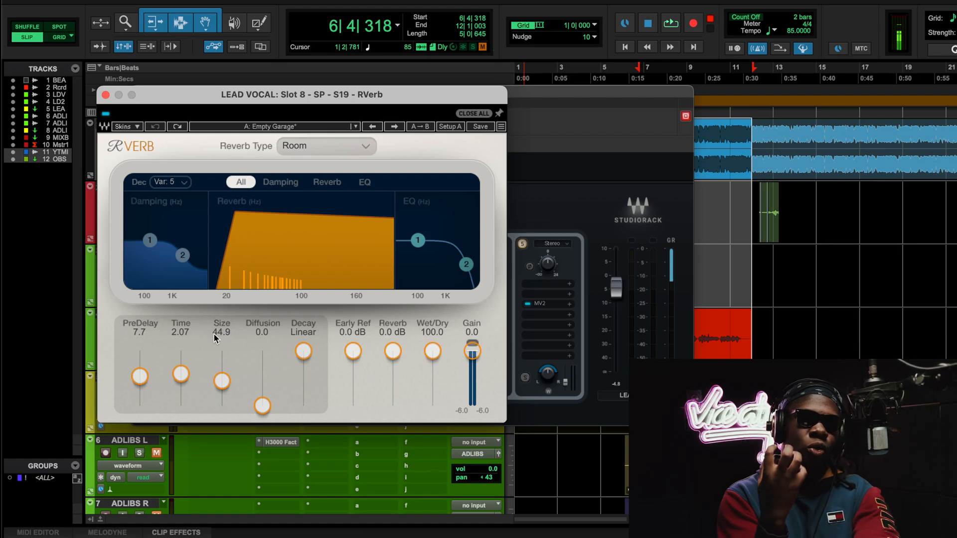
- Play the loop, raise the third split's level in the rack, and set the RVerb's Size to 18.9
key(space)
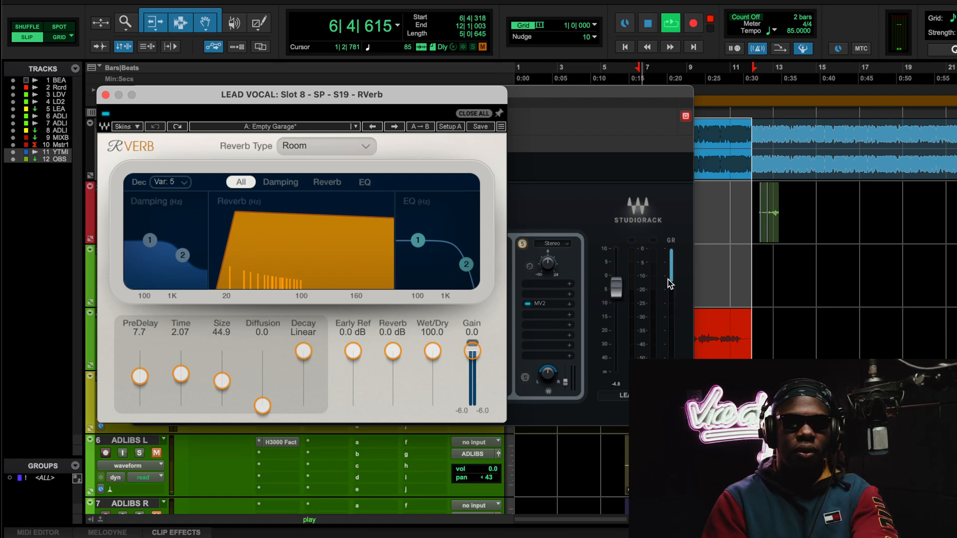
click(668, 279)
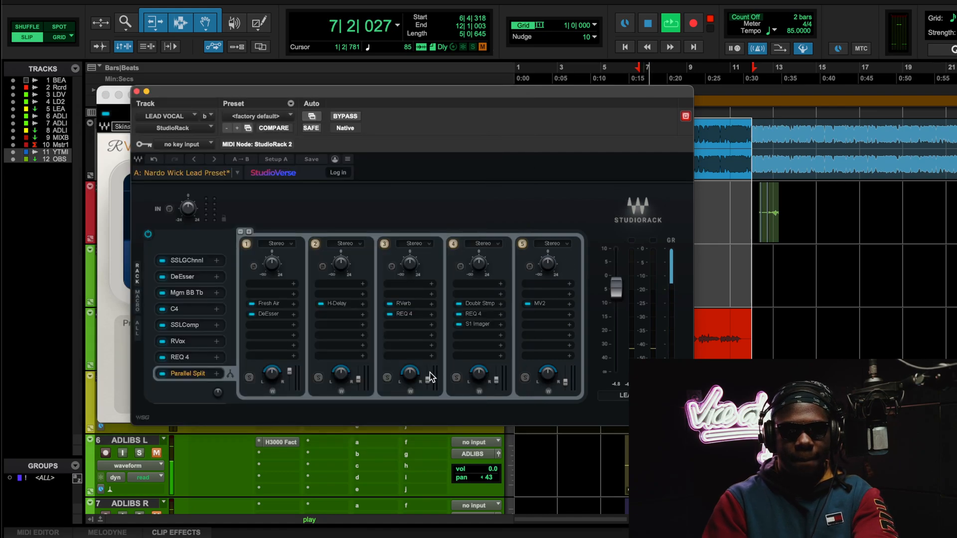
click(402, 304)
mouse_move(214, 380)
mouse_down()
mouse_move(209, 349)
mouse_move(224, 394)
mouse_up()
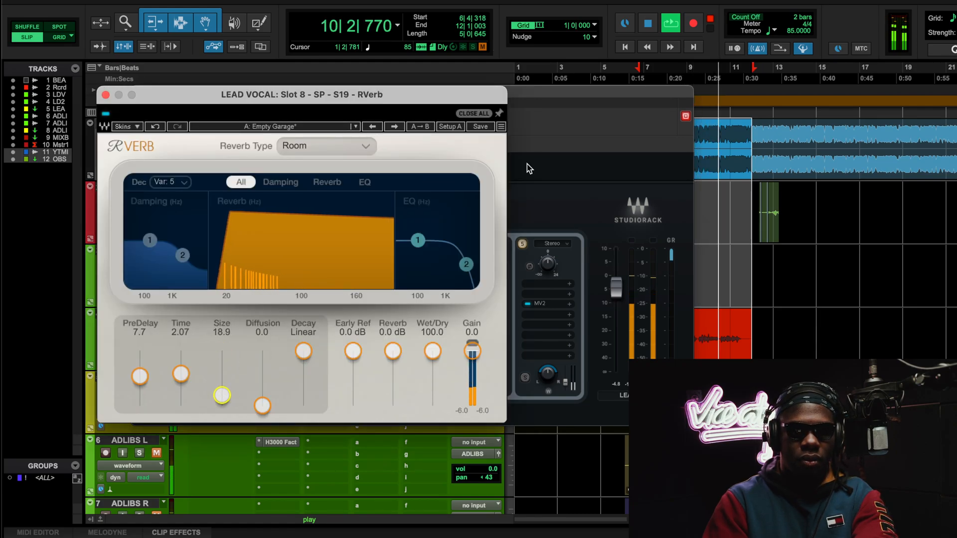
click(533, 189)
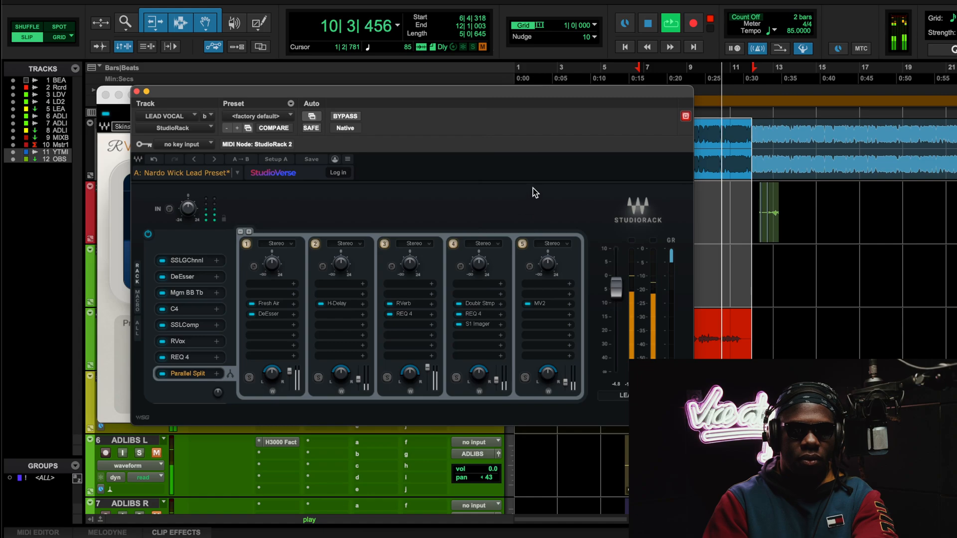
- Bring the RVerb back up, lower its Size to 13.5, stop playback and close its window
click(401, 304)
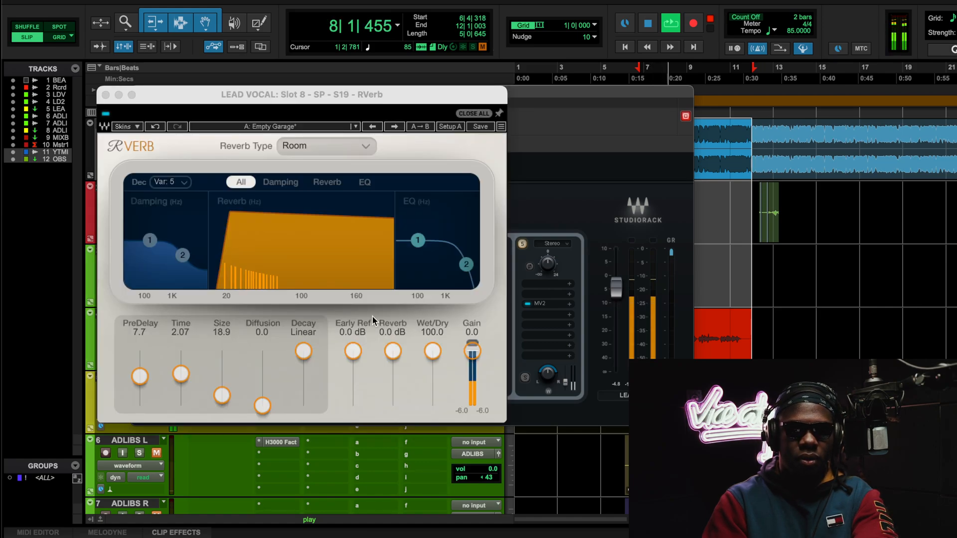
mouse_move(226, 402)
mouse_down()
mouse_move(222, 351)
mouse_move(222, 399)
mouse_up()
key(space)
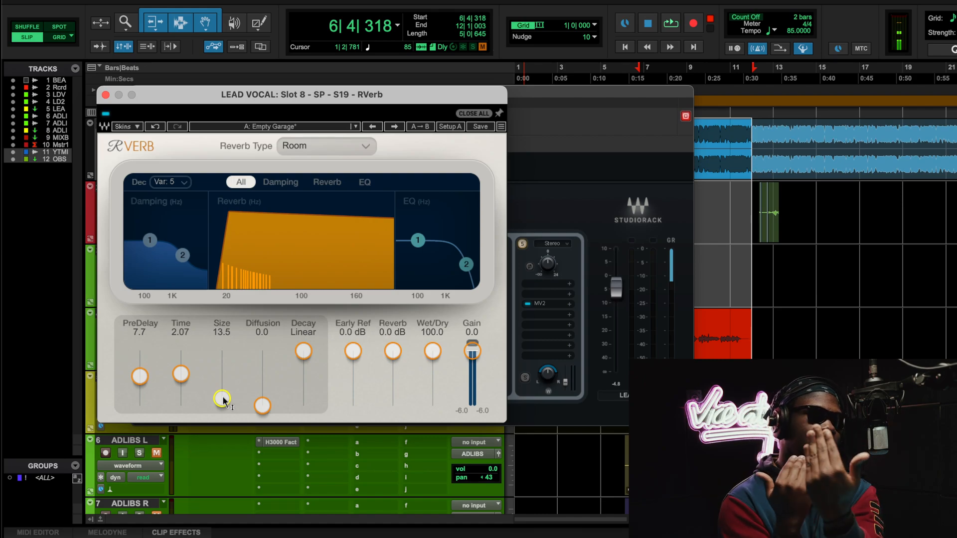
click(105, 95)
- Open the fourth split's Doubler and REQ 4 in turn to review their settings, closing each one
click(485, 304)
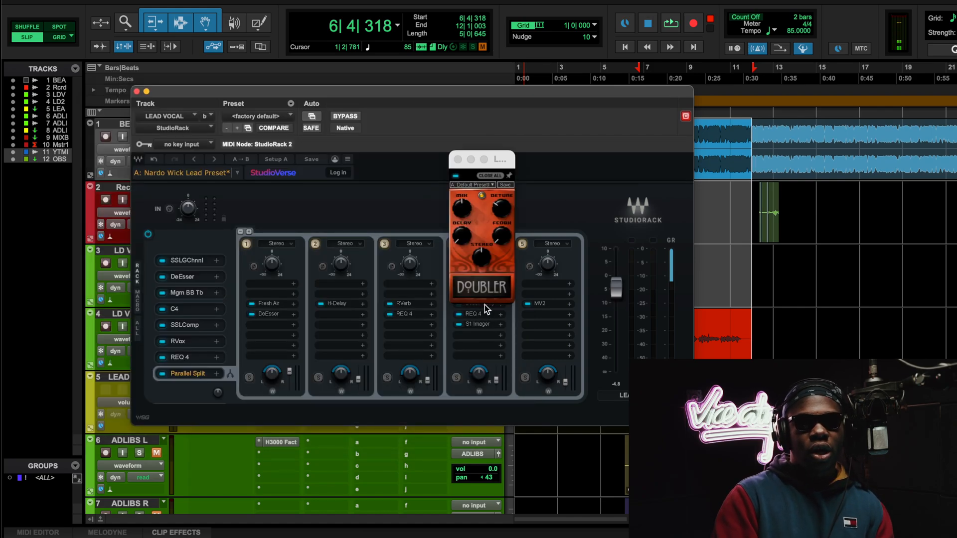
drag(502, 163, 441, 161)
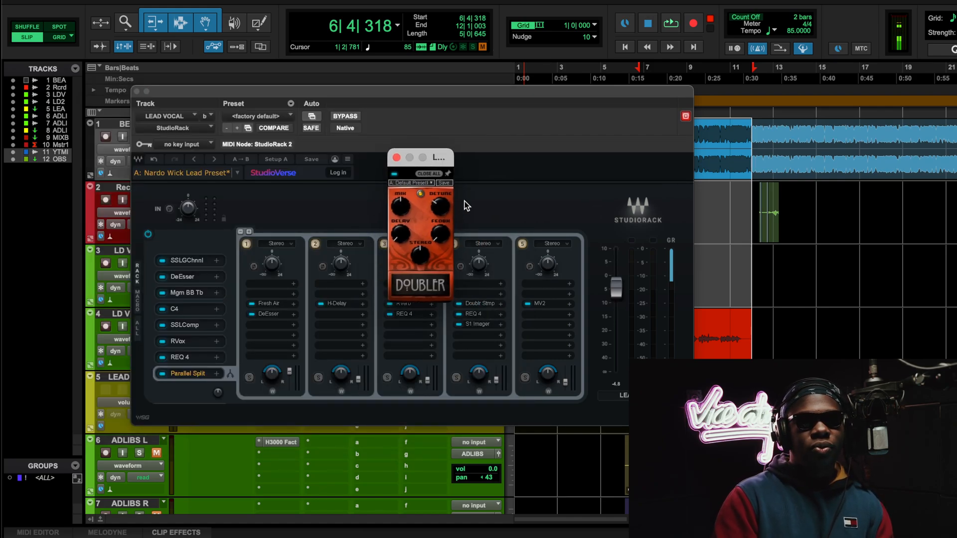
click(477, 315)
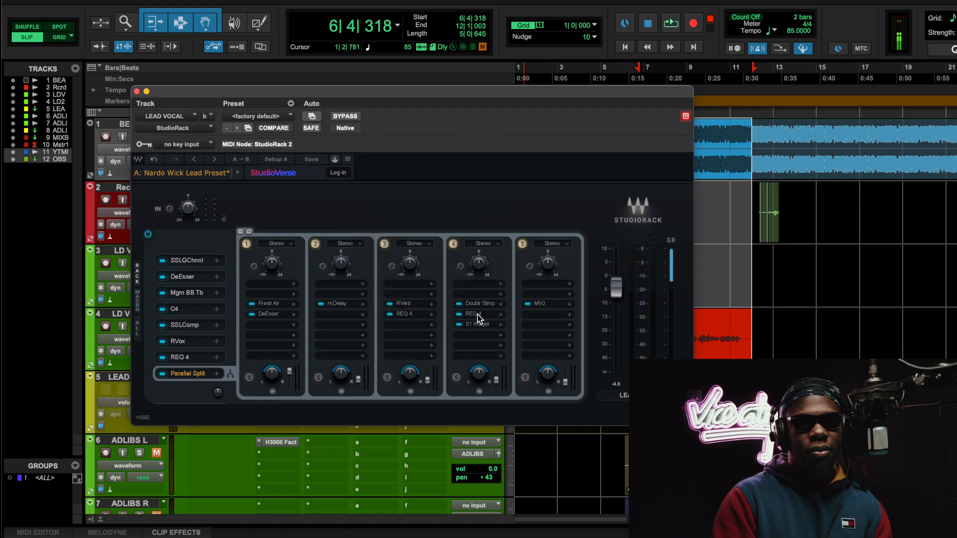
click(302, 77)
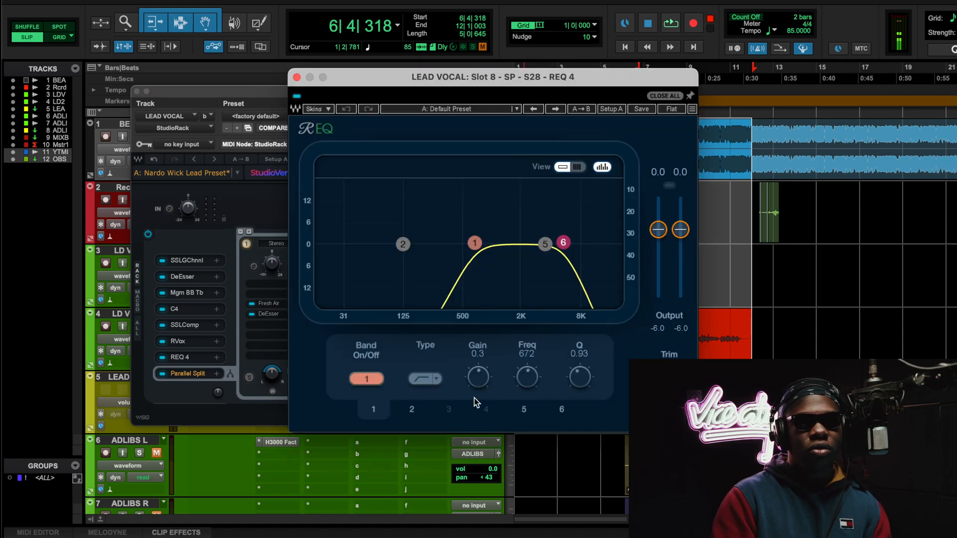
click(296, 76)
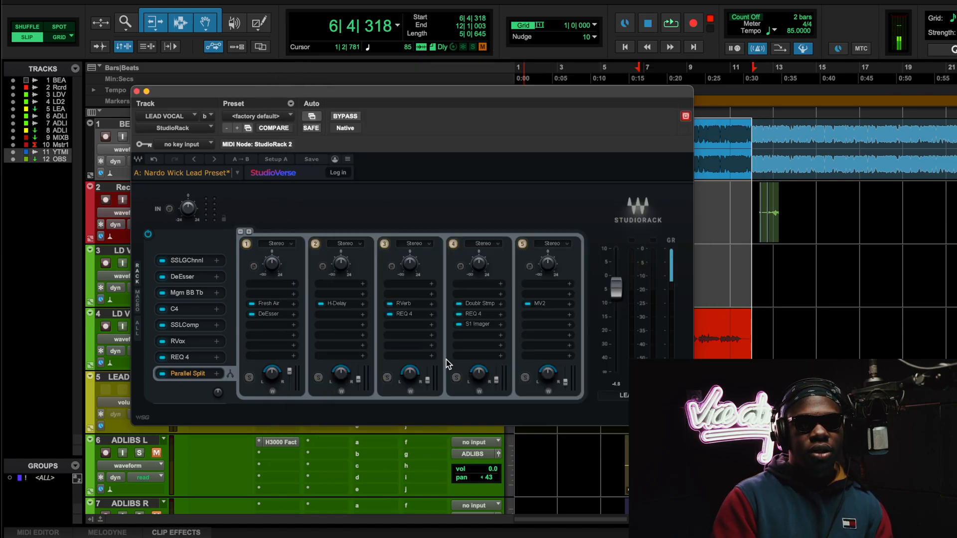
- Open the fourth split's S1 Imager, move it aside to review its stereo width, and start playback
click(481, 324)
drag(453, 124, 315, 125)
key(space)
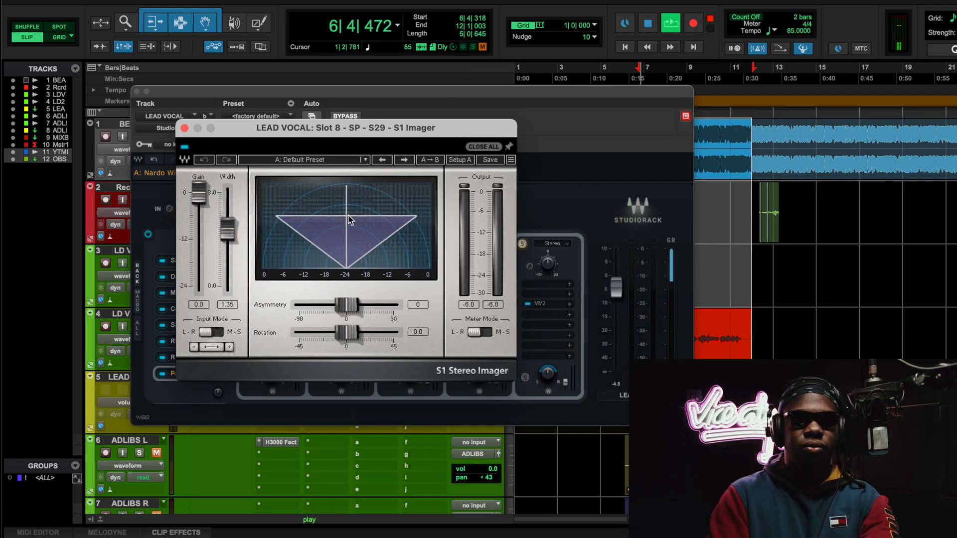
- Raise the fourth split's level, and bypass and re-enable its REQ 4 and S1 Imager to compare the doubler sound
click(515, 387)
drag(496, 374, 497, 369)
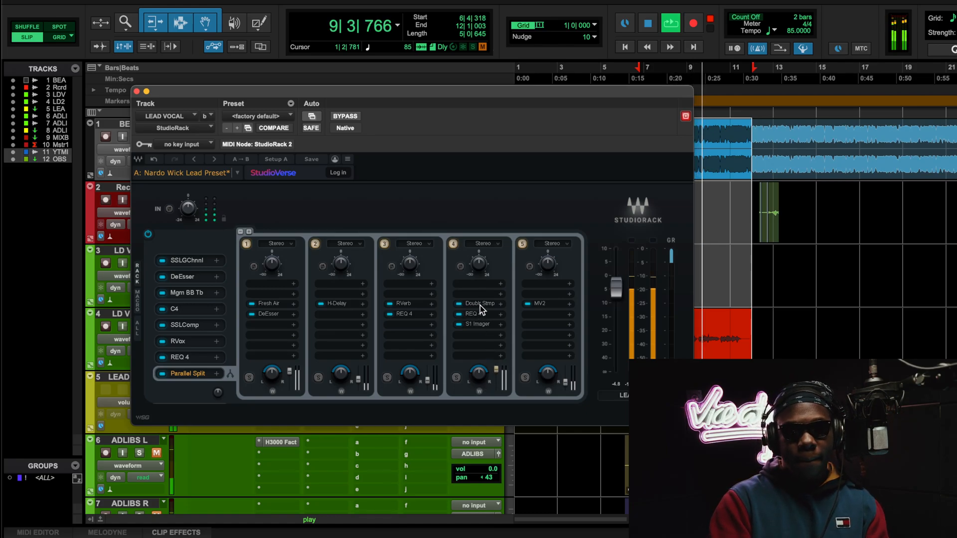
click(458, 314)
click(459, 324)
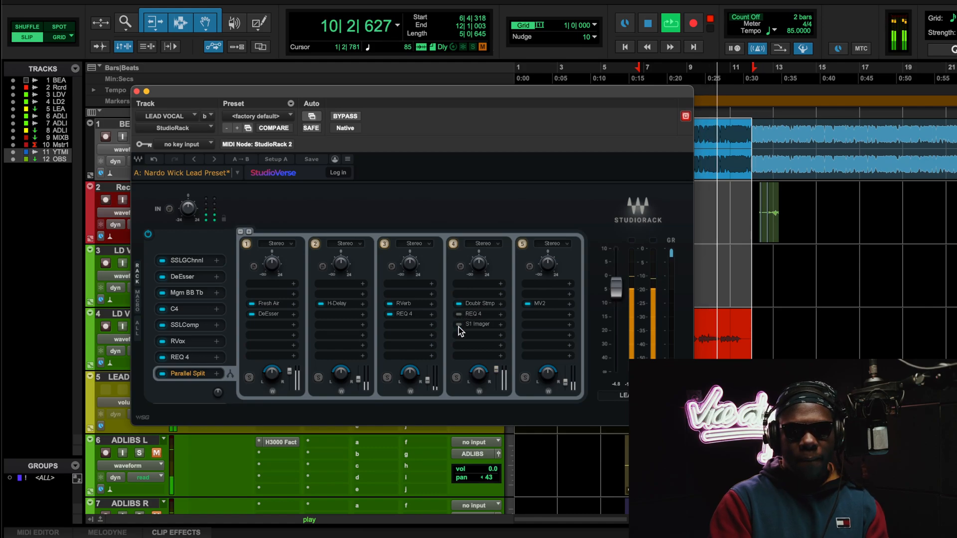
click(459, 325)
click(459, 314)
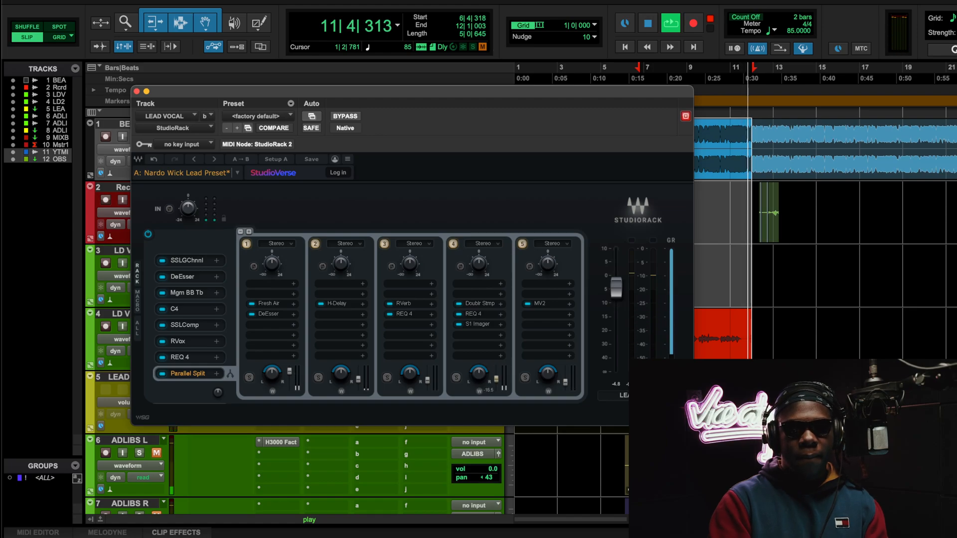
- Lower the fourth split's level to blend it under the lead vocal, and stop playback
drag(496, 381, 496, 379)
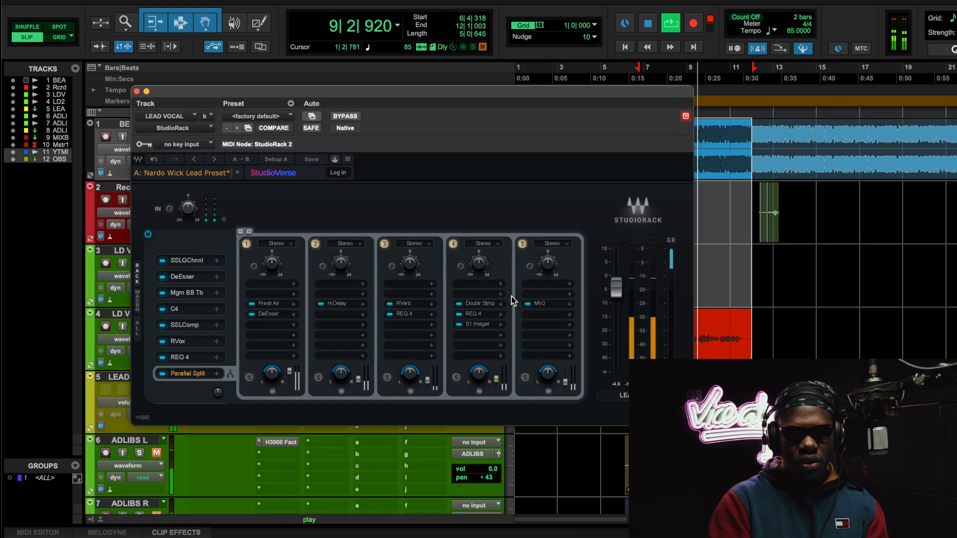
key(space)
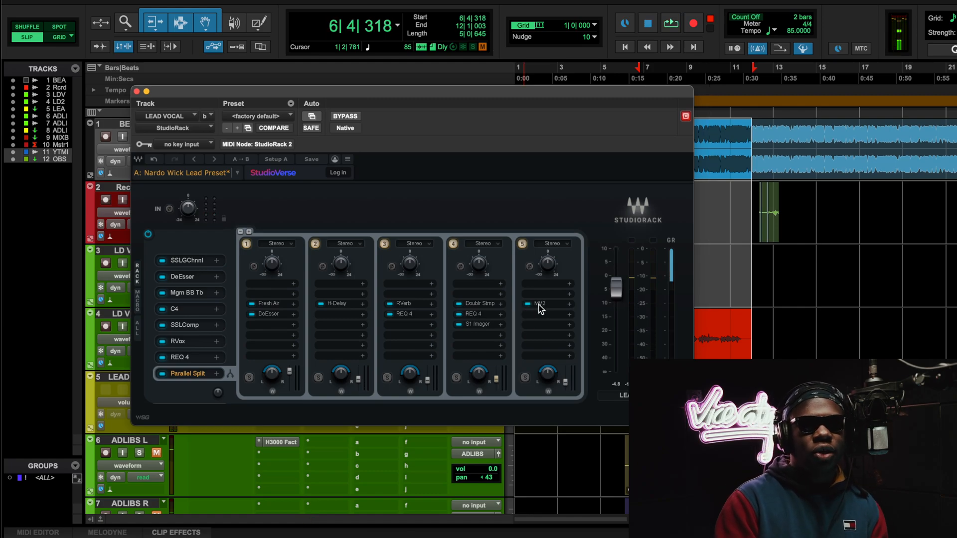
- Open the fifth split's MV2 and move it aside to review its levels, and play the loop while bypassing and re-enabling it
click(543, 304)
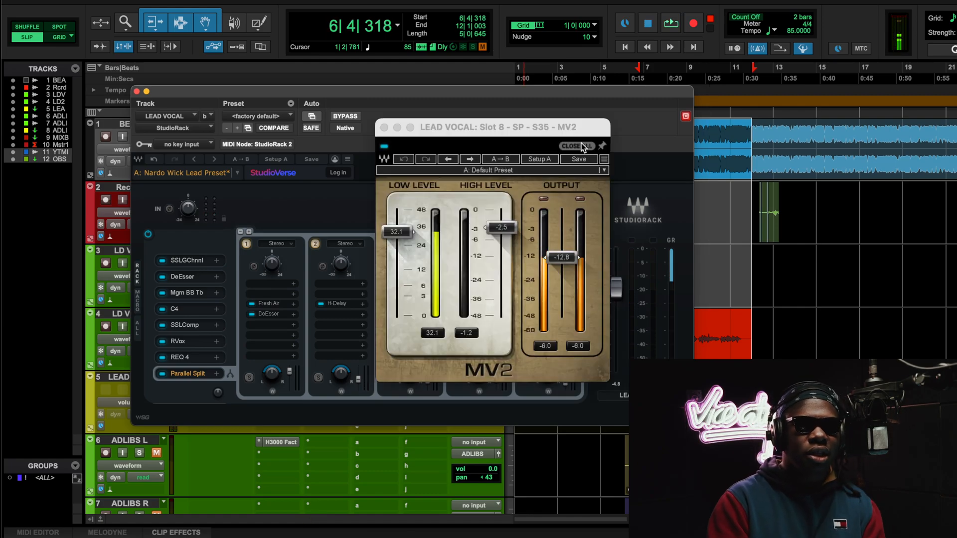
drag(550, 133, 315, 115)
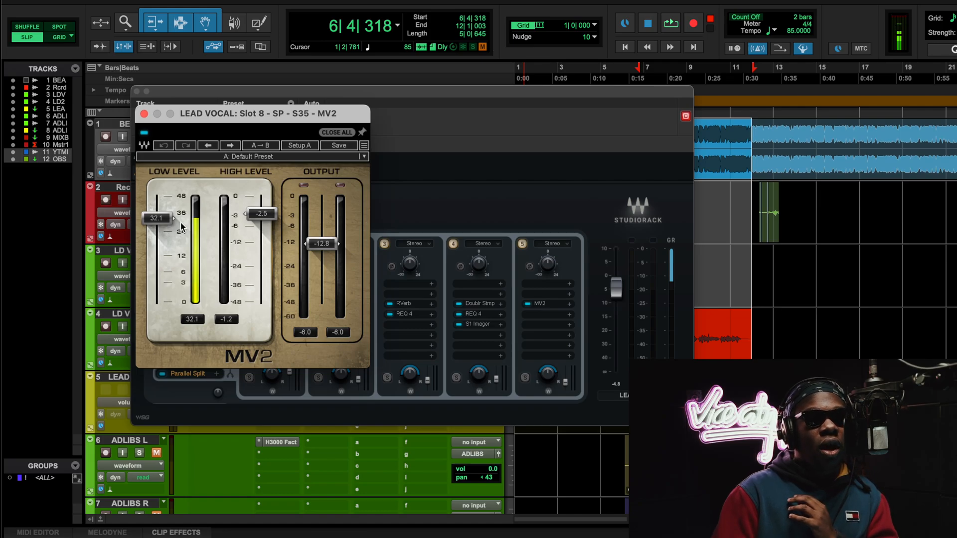
key(space)
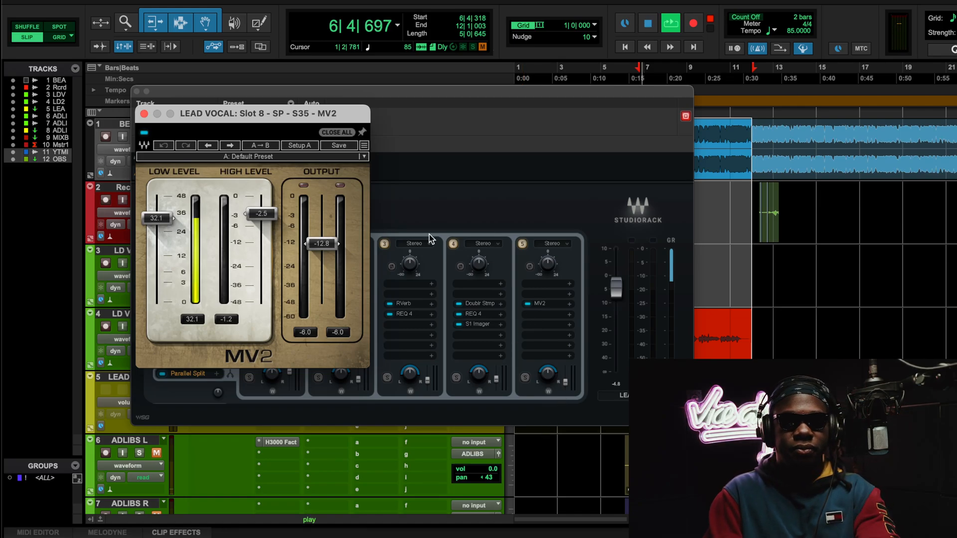
click(143, 134)
click(143, 133)
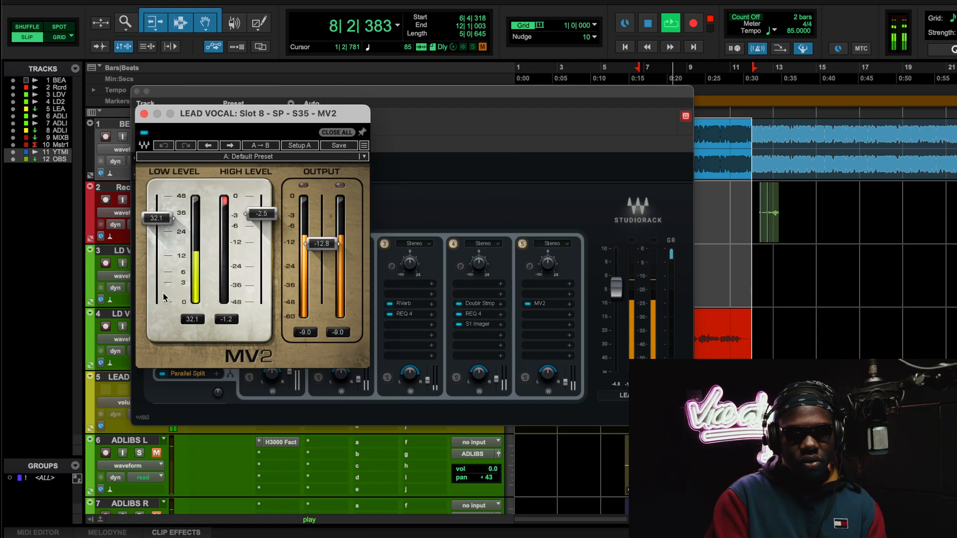
- Unmute the ADLIBS L and ADLIBS R tracks while the loop plays
click(156, 452)
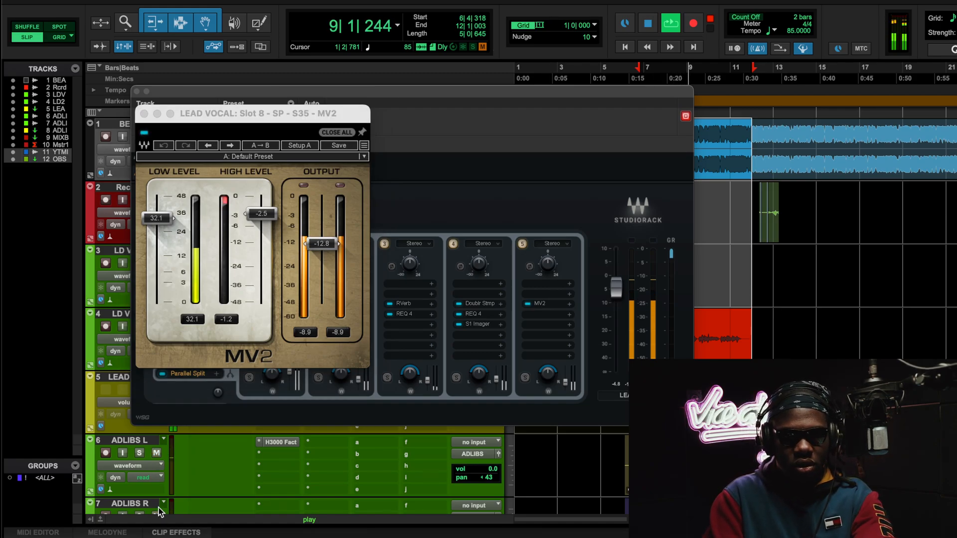
scroll(160, 482, down, 3)
scroll(160, 456, up, 2)
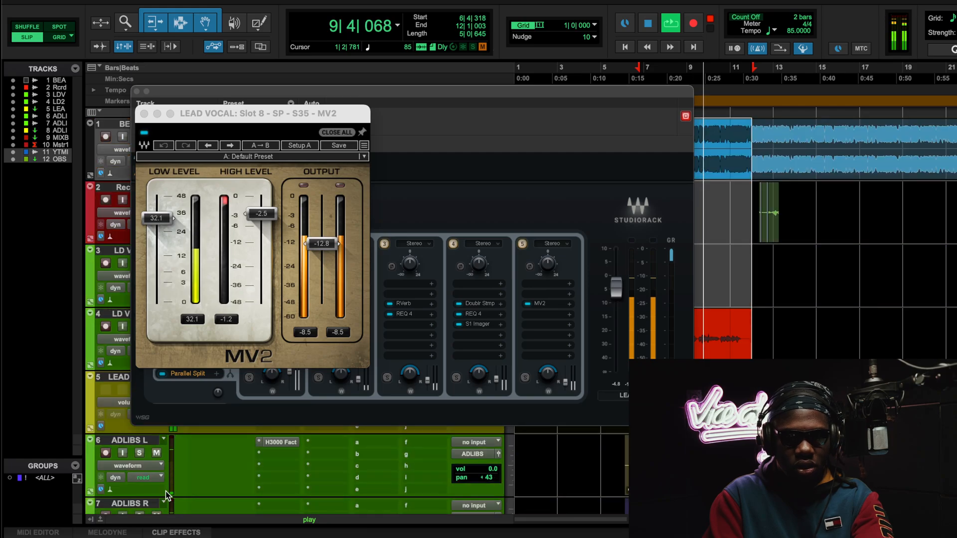
click(156, 511)
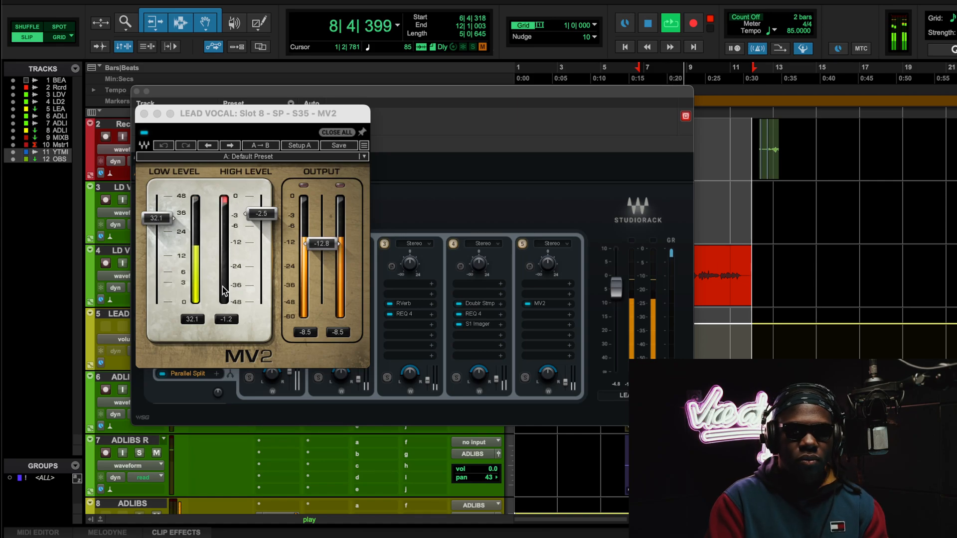
- Bypass and re-enable the fifth split's MV2, close it with the lead vocal's StudioRack, and stop playback
click(144, 132)
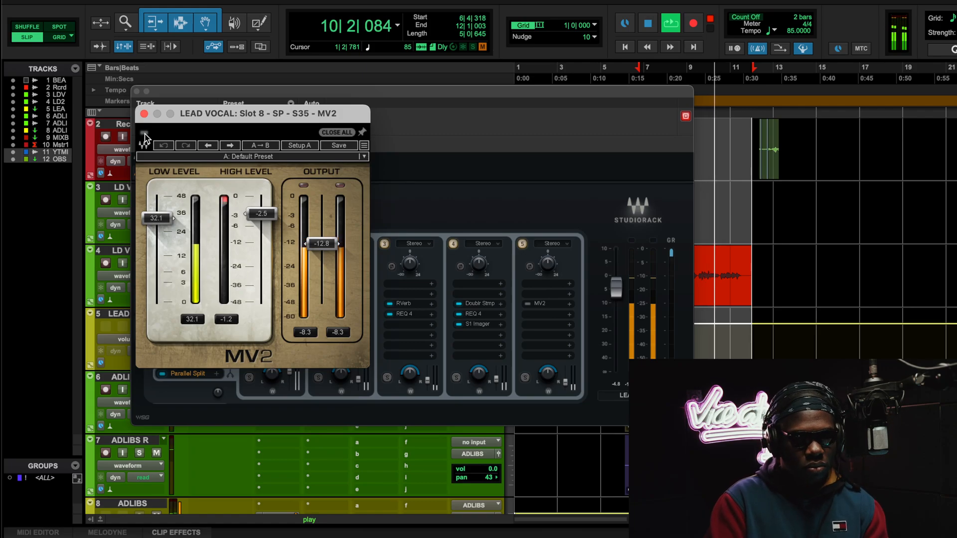
click(145, 131)
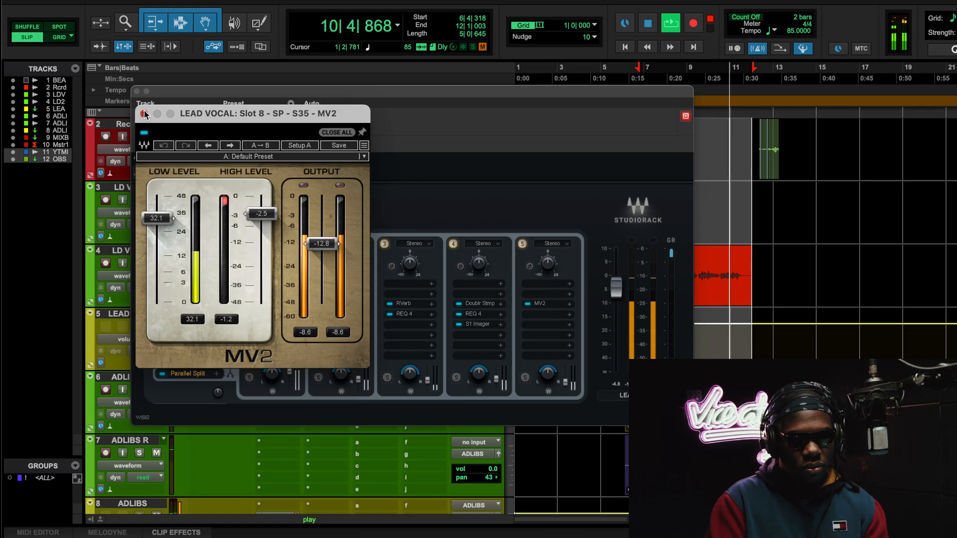
click(144, 113)
click(137, 91)
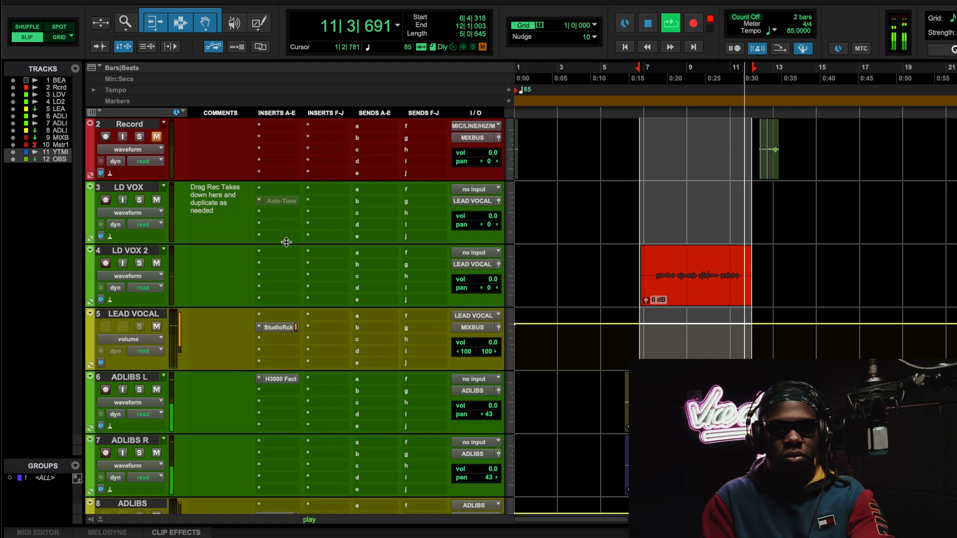
key(space)
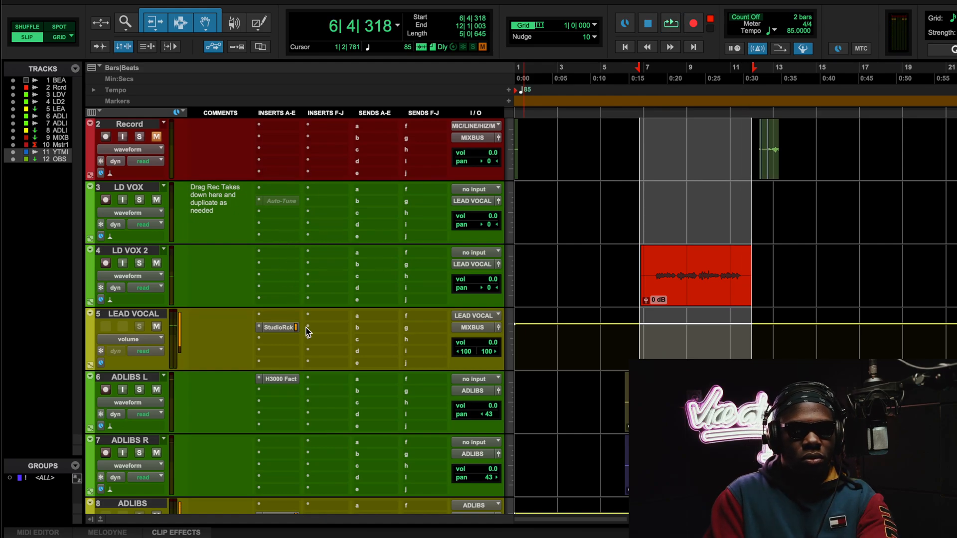
- Bypass the H3000 Factory insert on ADLIBS L and open the StudioRack on the ADLIBS track
super+click(287, 380)
scroll(336, 443, down, 5)
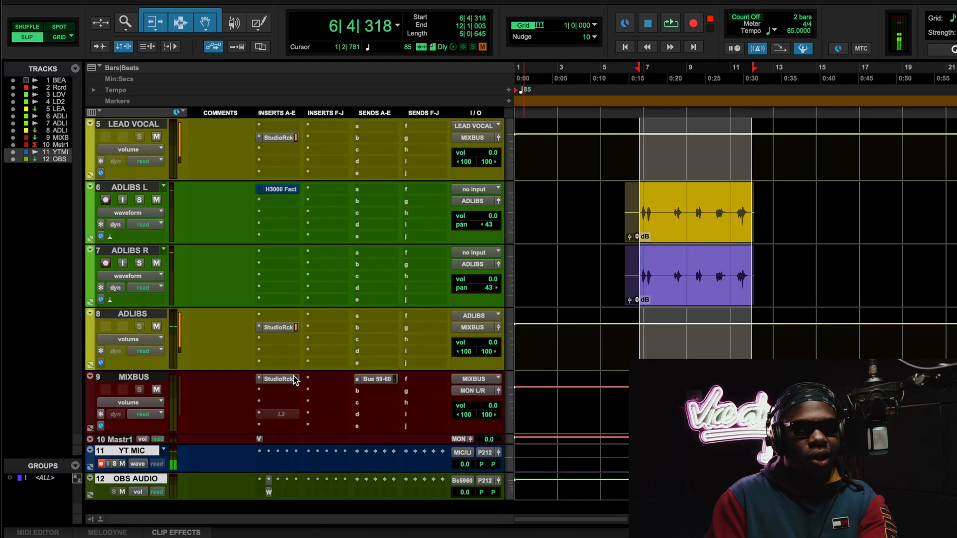
click(290, 329)
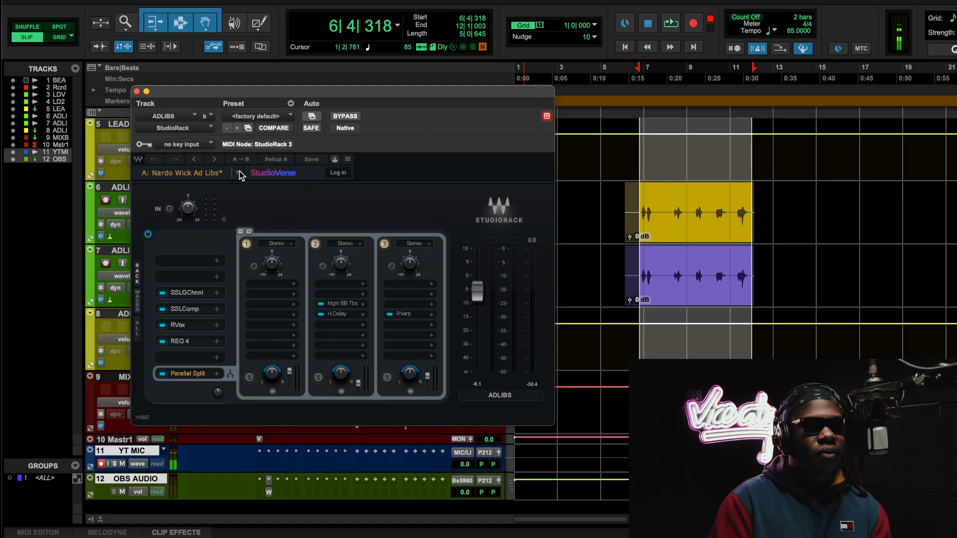
- Open the ADLIBS rack's SSLGChannel, move it aside to review its filters, play the loop through it, and close it
click(188, 293)
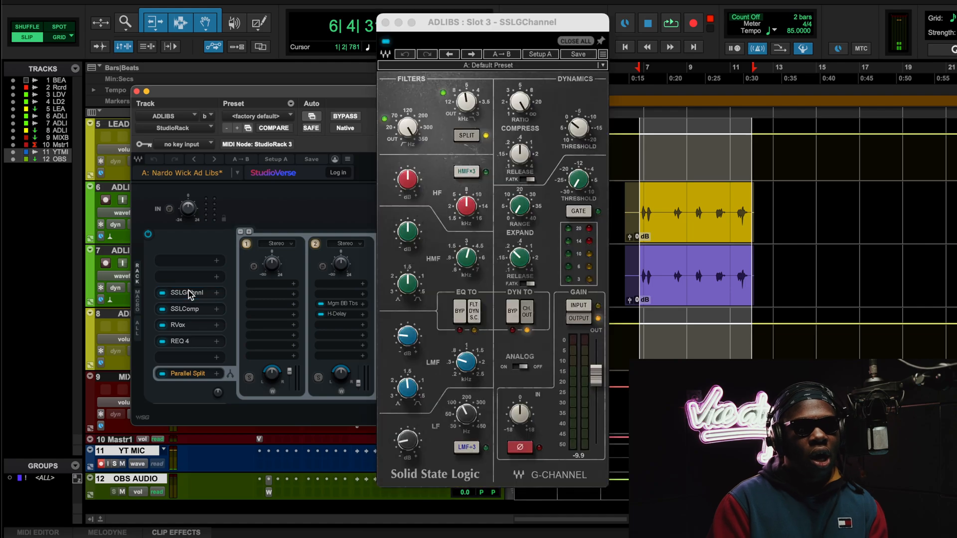
drag(529, 28, 258, 24)
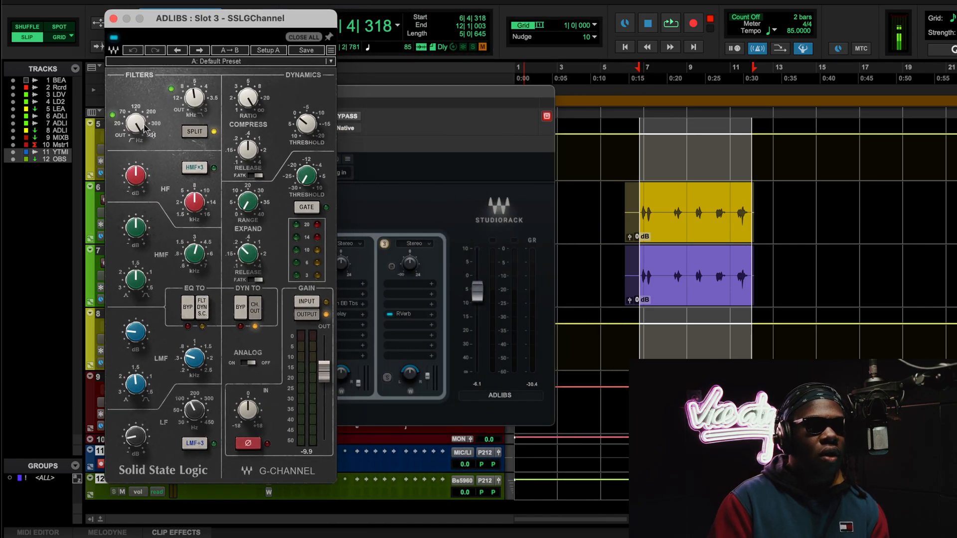
mouse_move(144, 129)
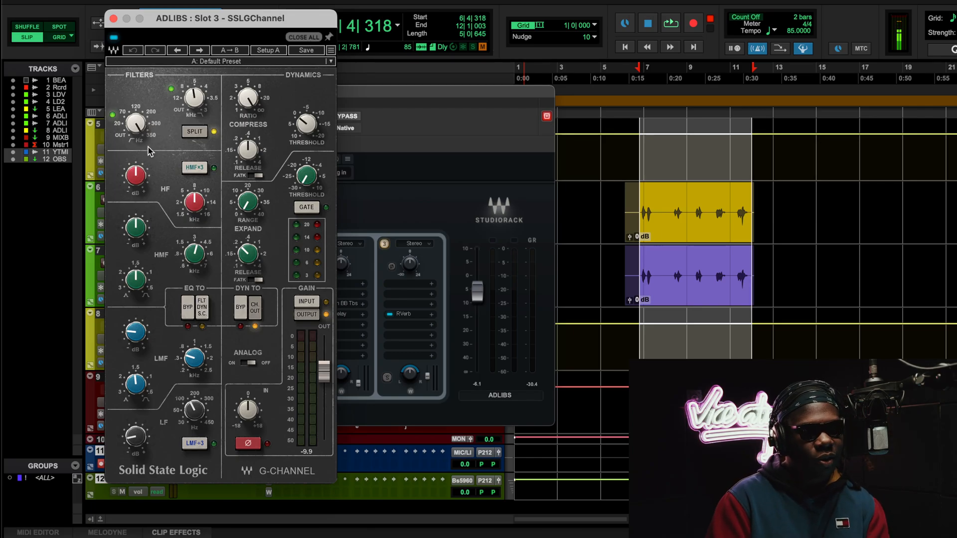
mouse_move(193, 100)
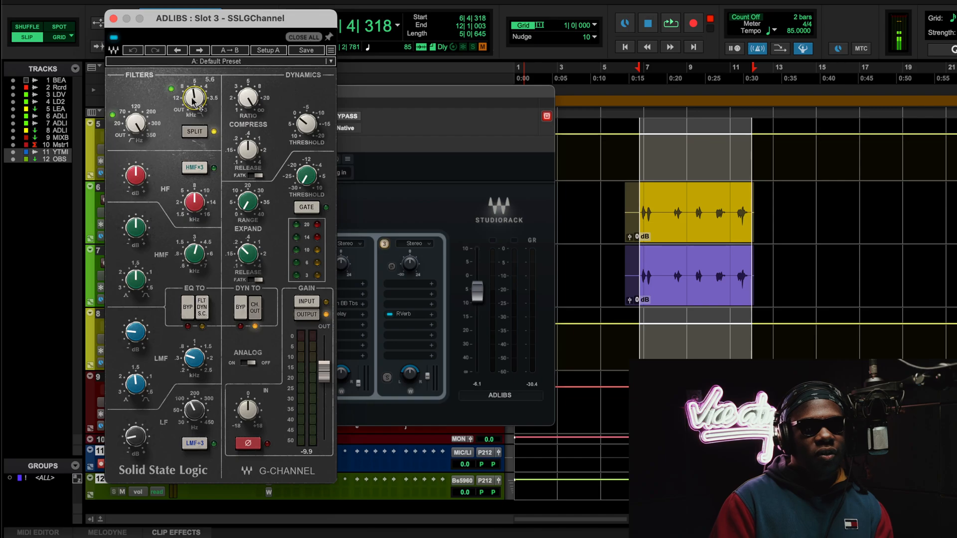
click(136, 437)
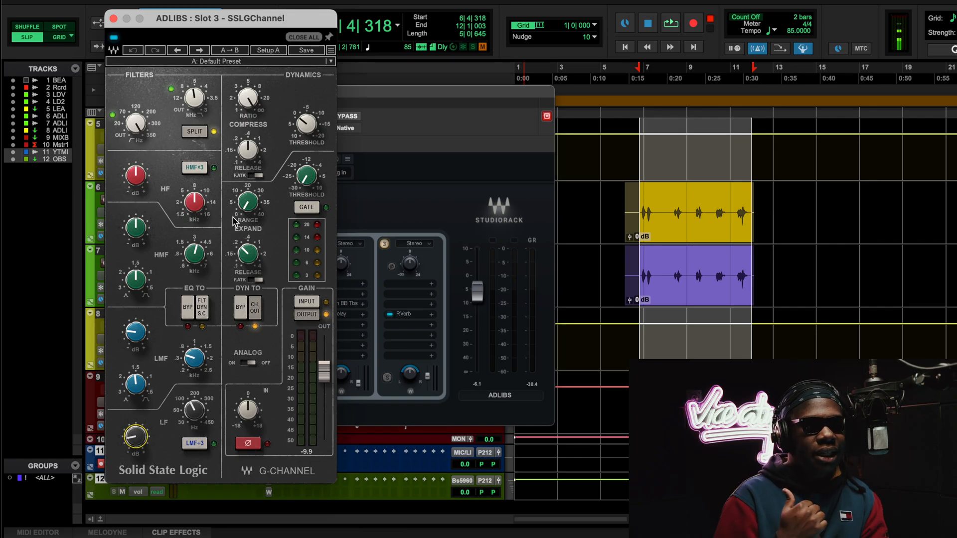
key(space)
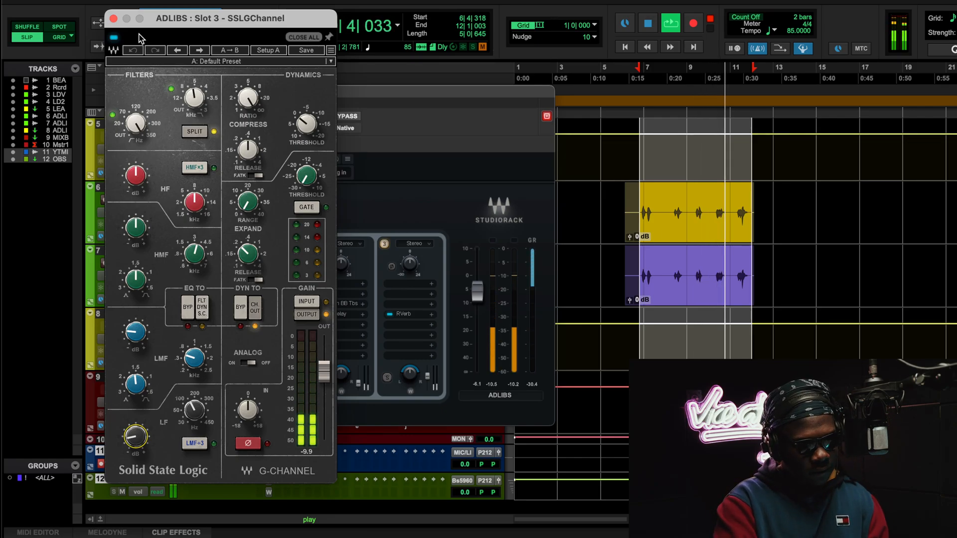
click(114, 19)
key(space)
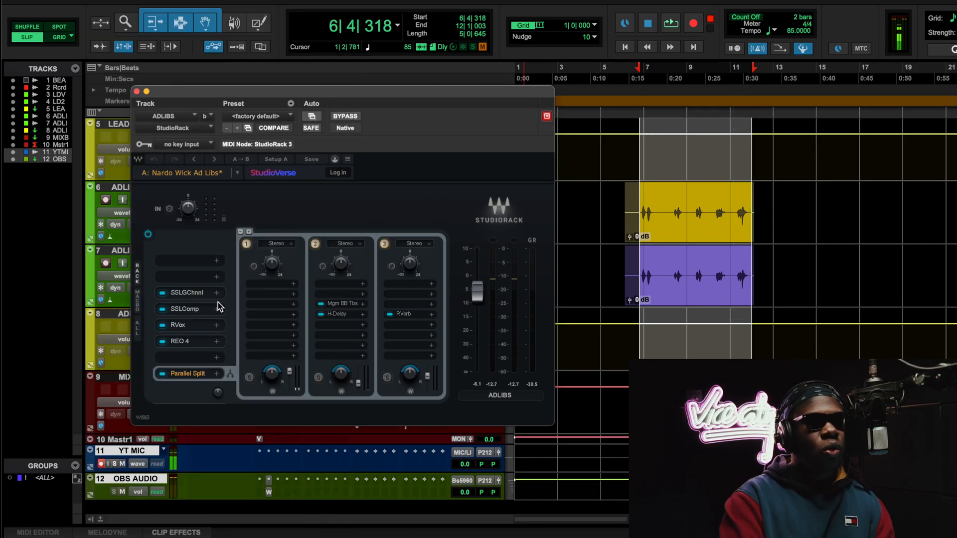
- Open the ADLIBS rack's SSLComp, move it aside to review its attack and make-up gain, play the loop, and close it
click(193, 312)
drag(532, 62, 272, 74)
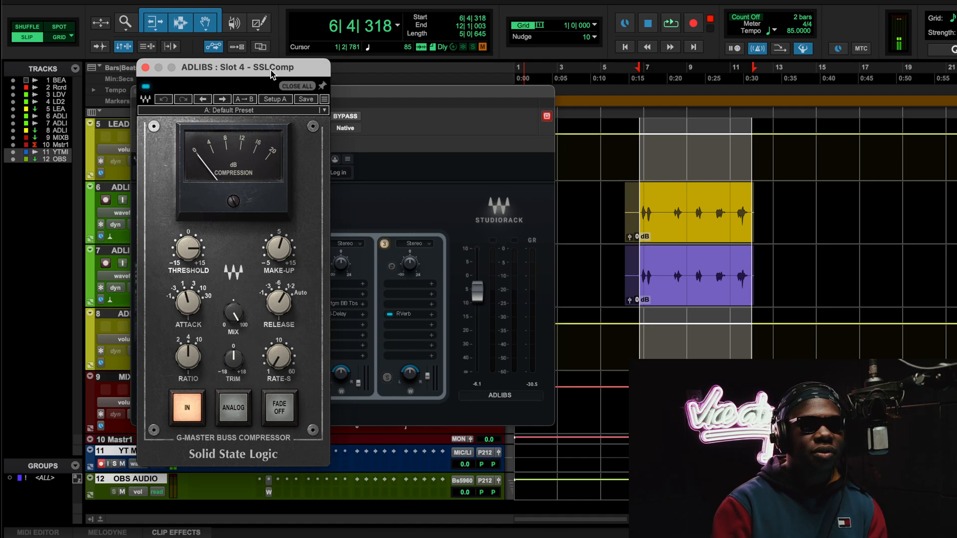
mouse_move(191, 302)
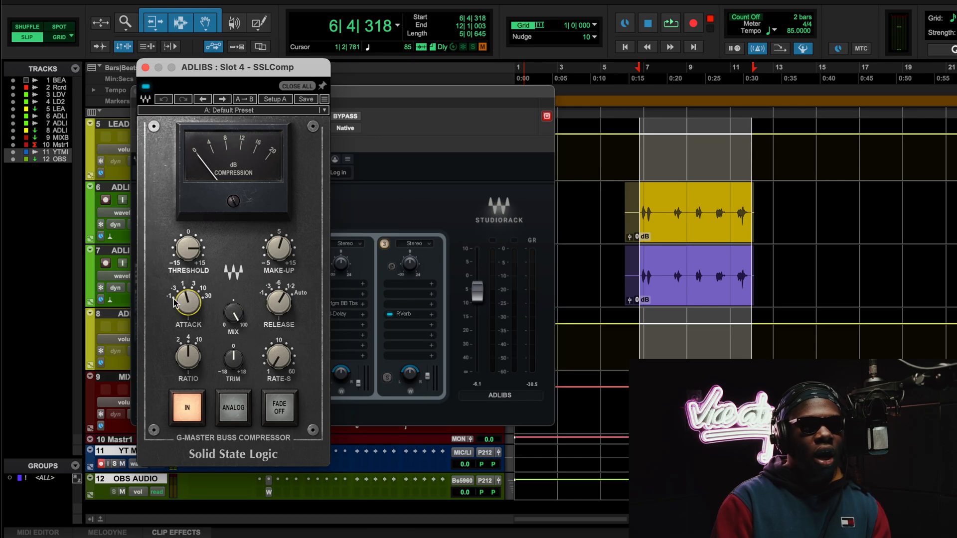
mouse_move(276, 259)
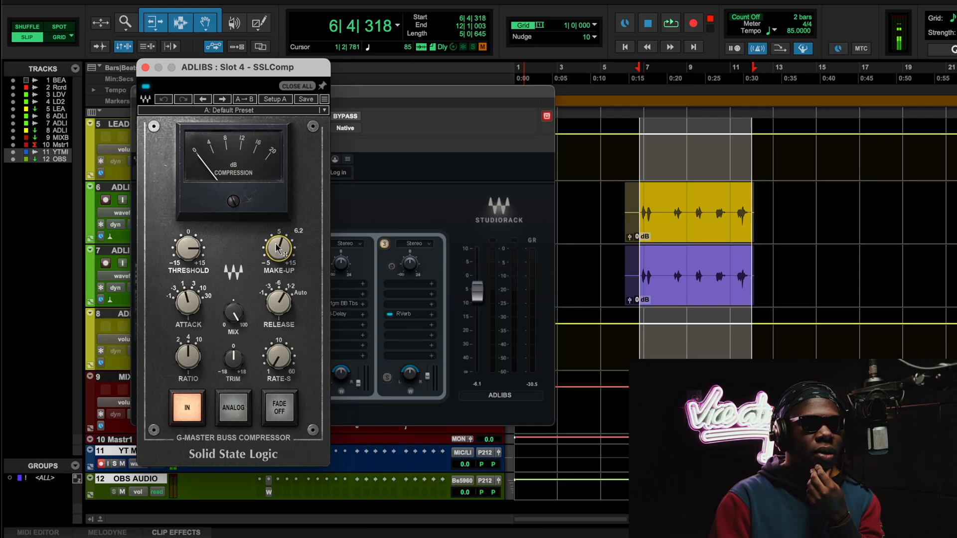
key(space)
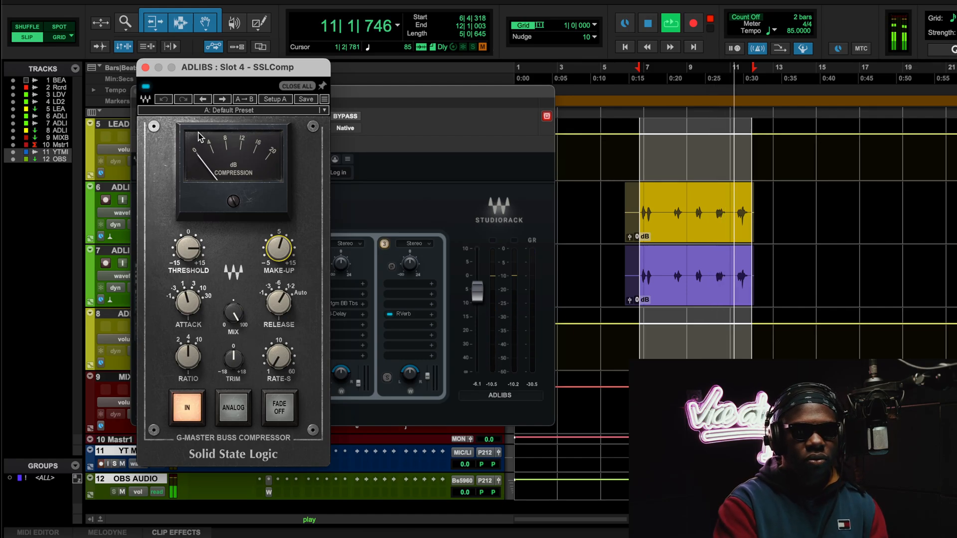
key(space)
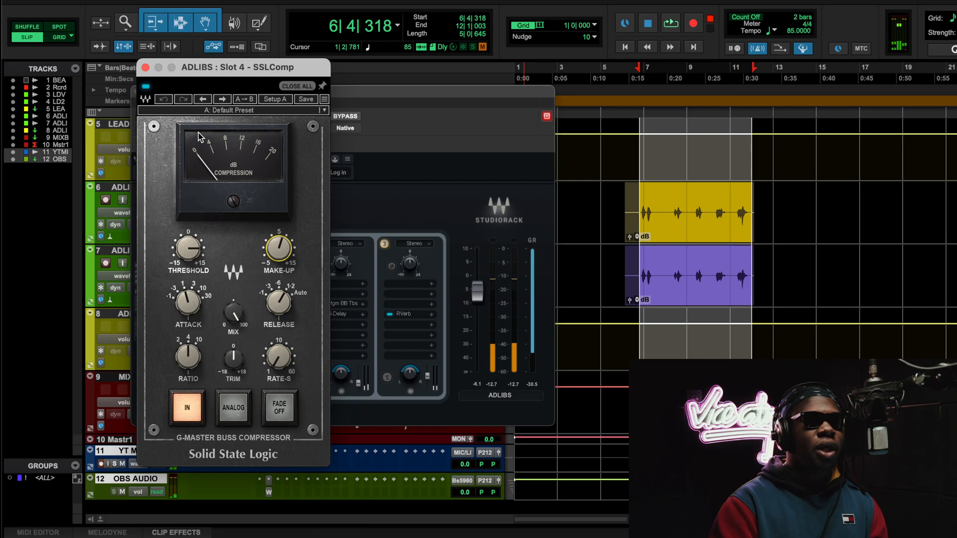
click(144, 67)
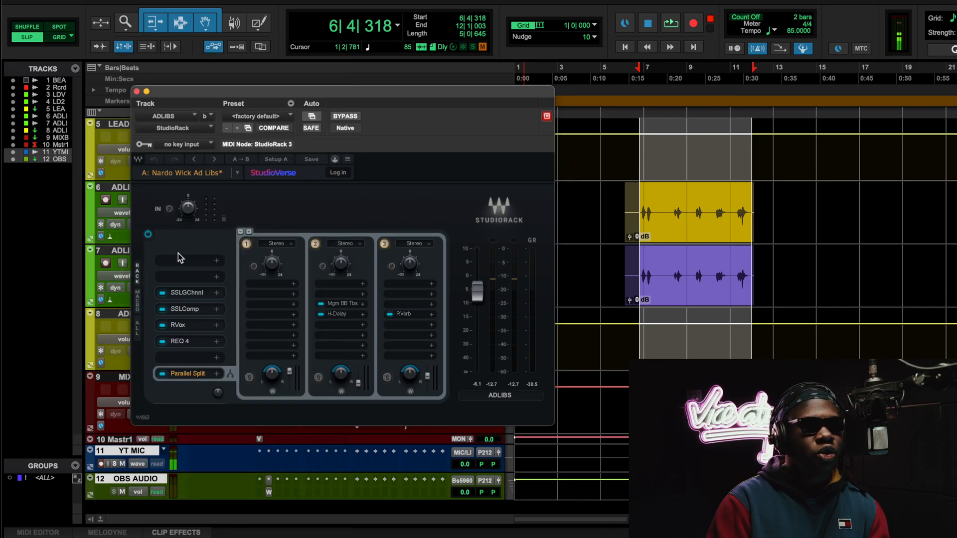
- Open the ADLIBS rack's RVox, move it aside to review its gate and compression, and close it
click(178, 323)
drag(532, 130, 339, 123)
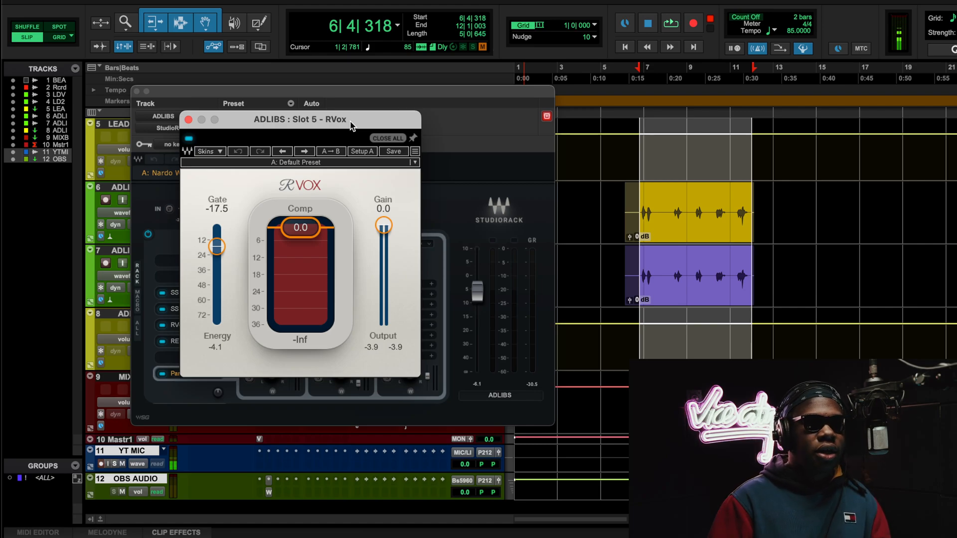
click(188, 119)
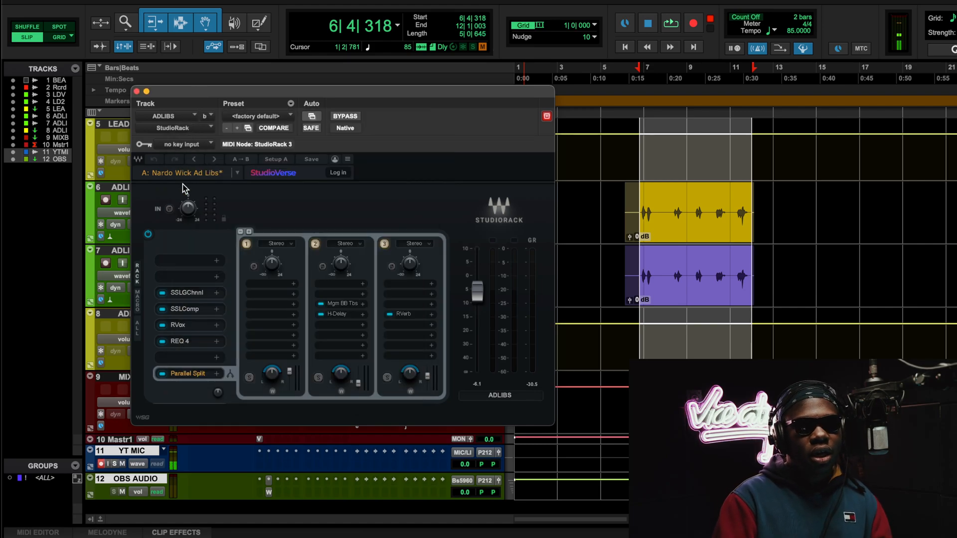
- Open the ADLIBS rack's REQ 4, steepen the band 6 high cut by setting its Q to 1.41, and close the plugin
click(195, 344)
drag(453, 75, 283, 77)
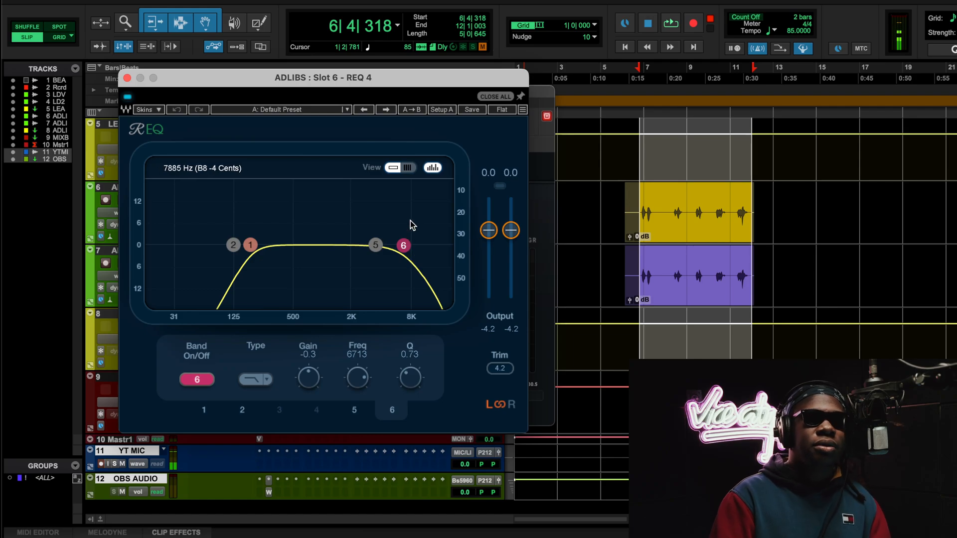
click(403, 248)
mouse_move(412, 383)
mouse_down()
mouse_move(412, 358)
mouse_move(414, 391)
mouse_up()
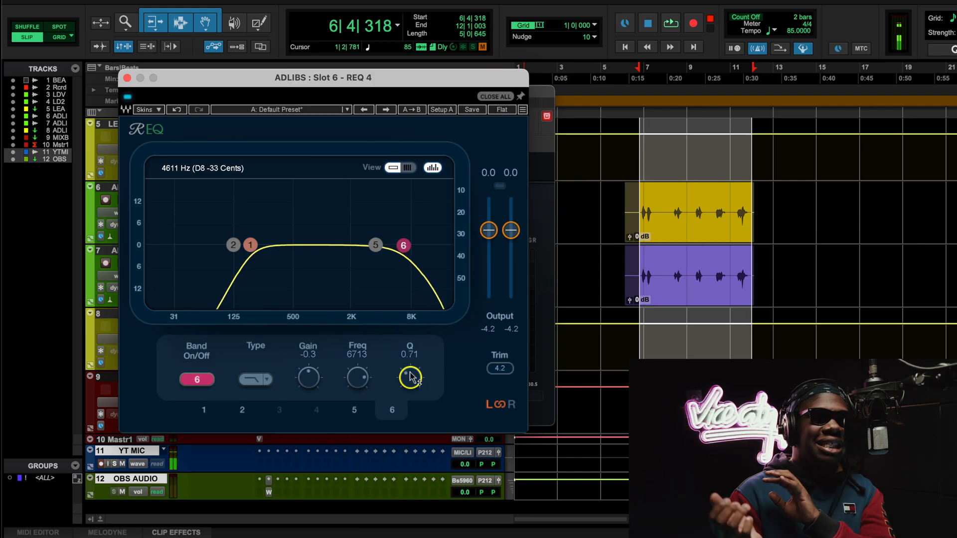
drag(414, 390, 413, 364)
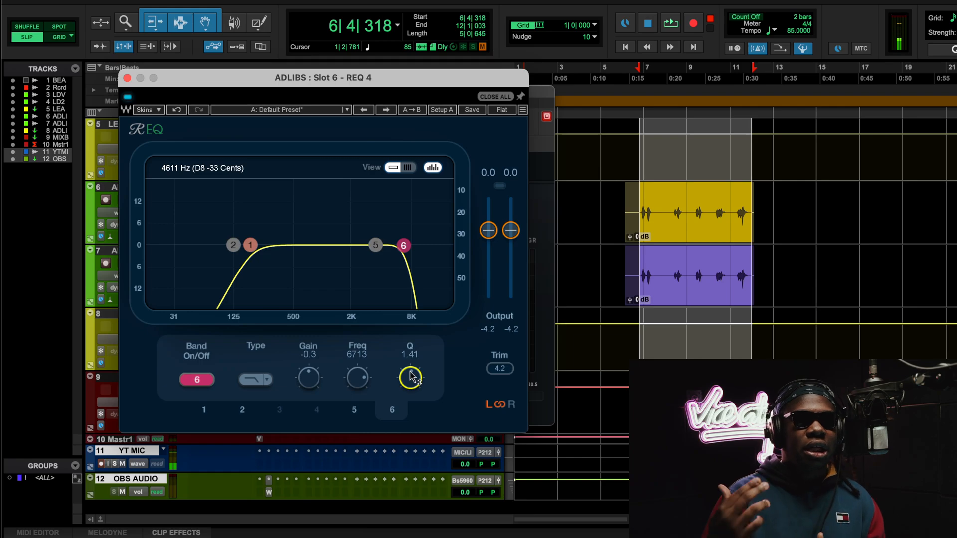
click(127, 78)
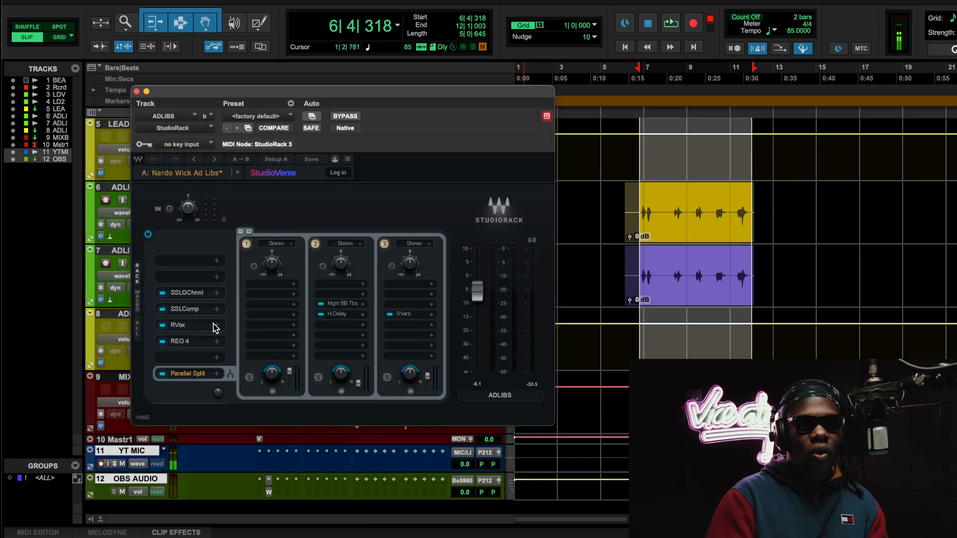
- Open the second split's Magma BB Tubes, move it aside to review its Beauty and Beast settings, and close it
click(332, 304)
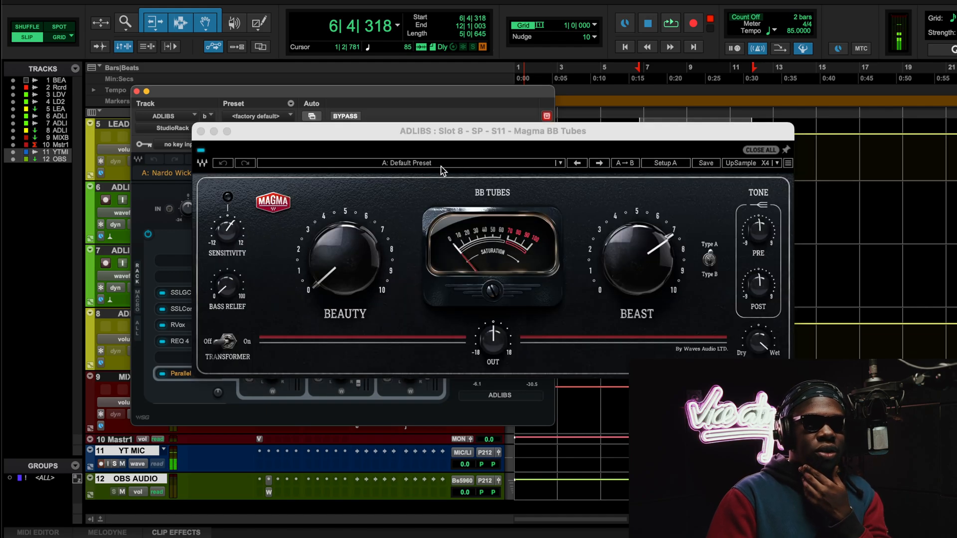
drag(425, 140, 322, 132)
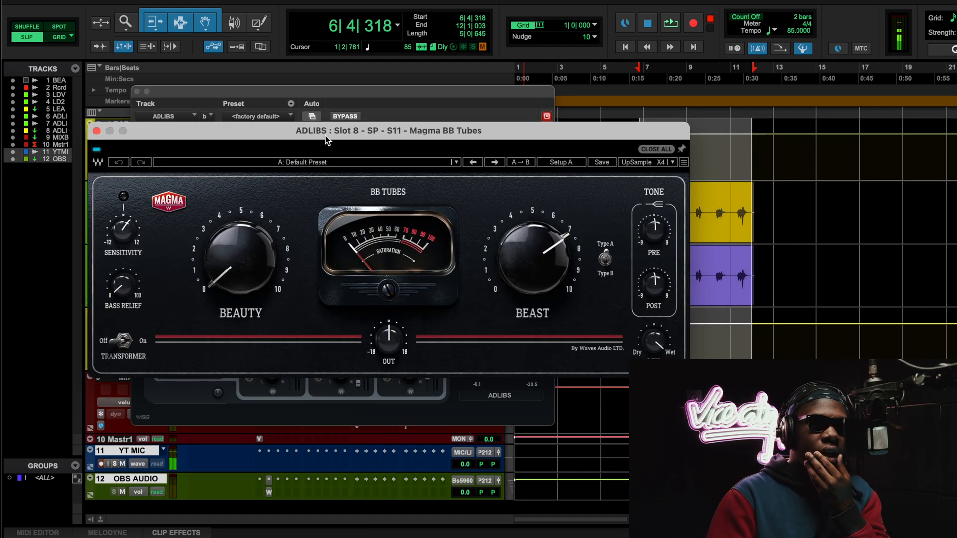
click(97, 131)
- Open the second split's H-Delay to review its ping-pong delay, play the loop, and return to the ADLIBS StudioRack
click(337, 314)
drag(428, 141, 325, 158)
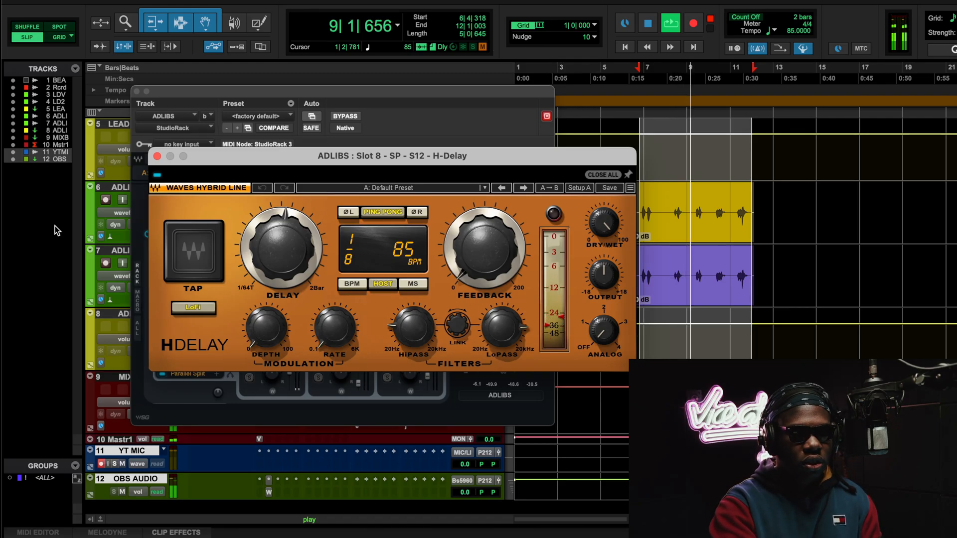
click(423, 135)
- Bypass and re-enable the second split's Magma BB Tubes to compare the sound, and stop playback
click(321, 304)
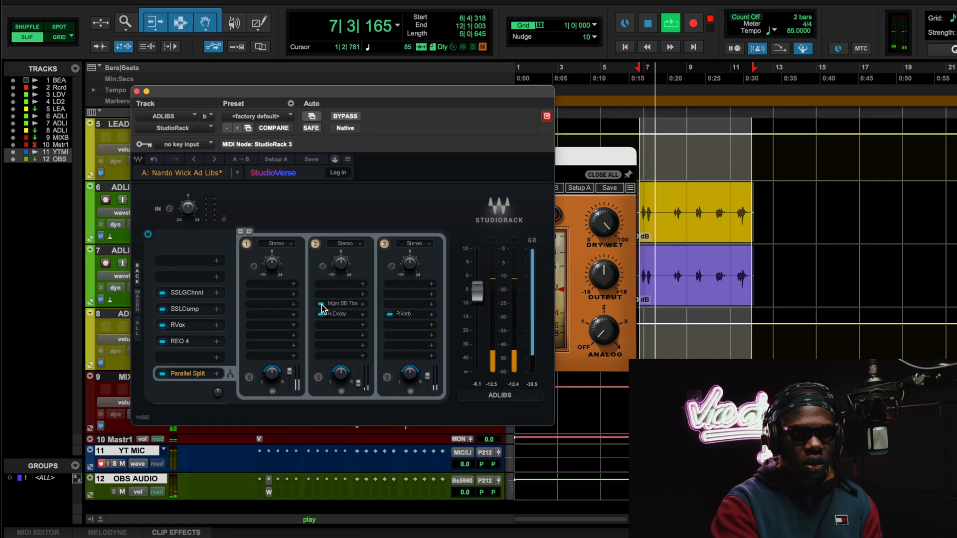
click(322, 305)
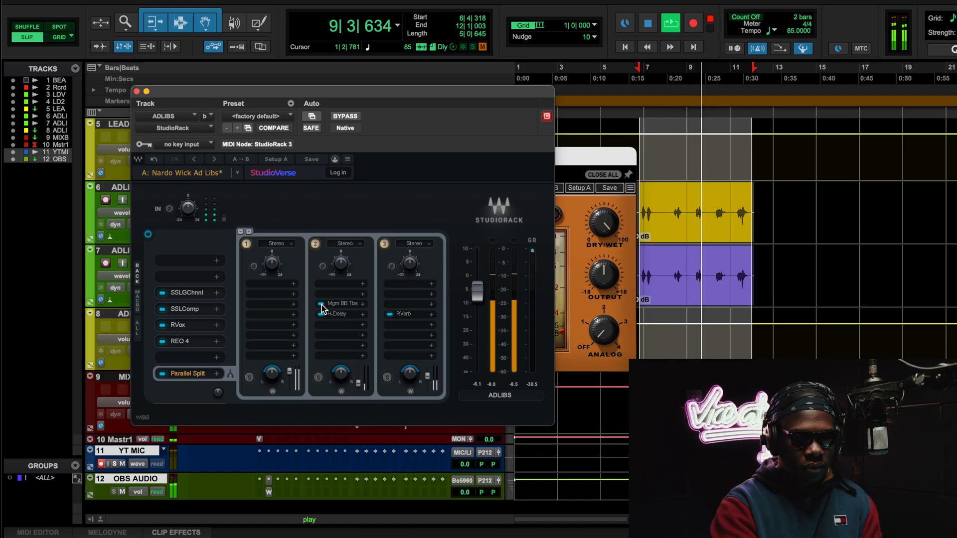
key(space)
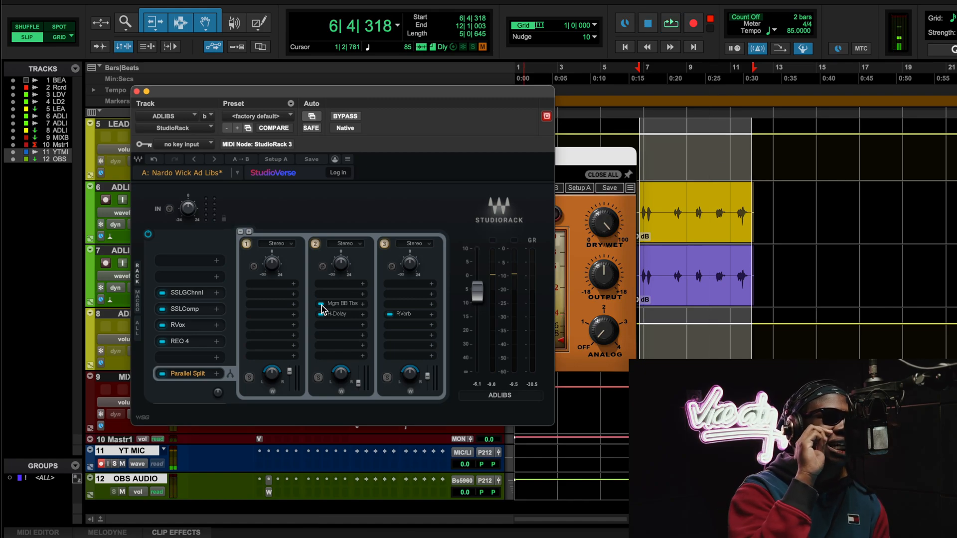
- Open the third split's RVerb, move it aside to review its Hall 1 settings, and close it along with the ADLIBS StudioRack
click(404, 314)
drag(460, 90, 355, 95)
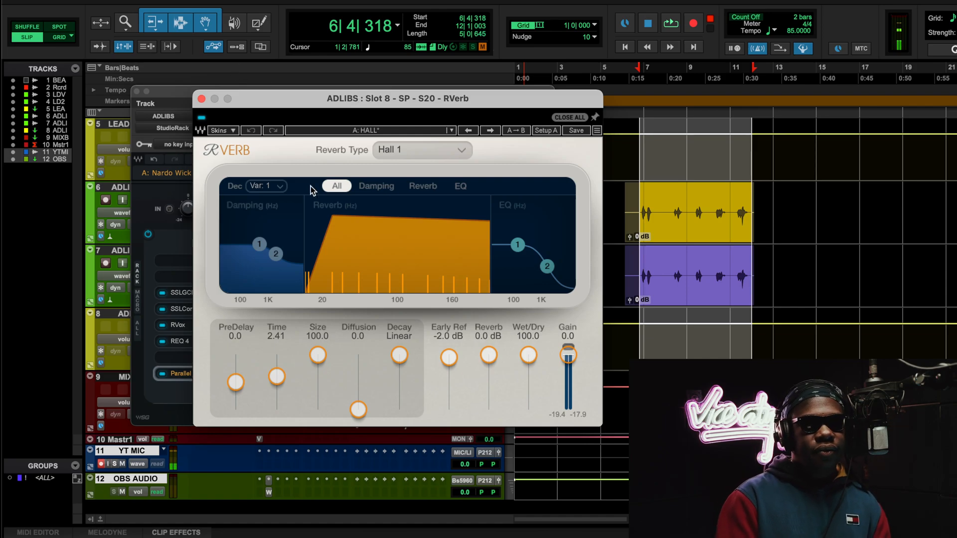
click(201, 99)
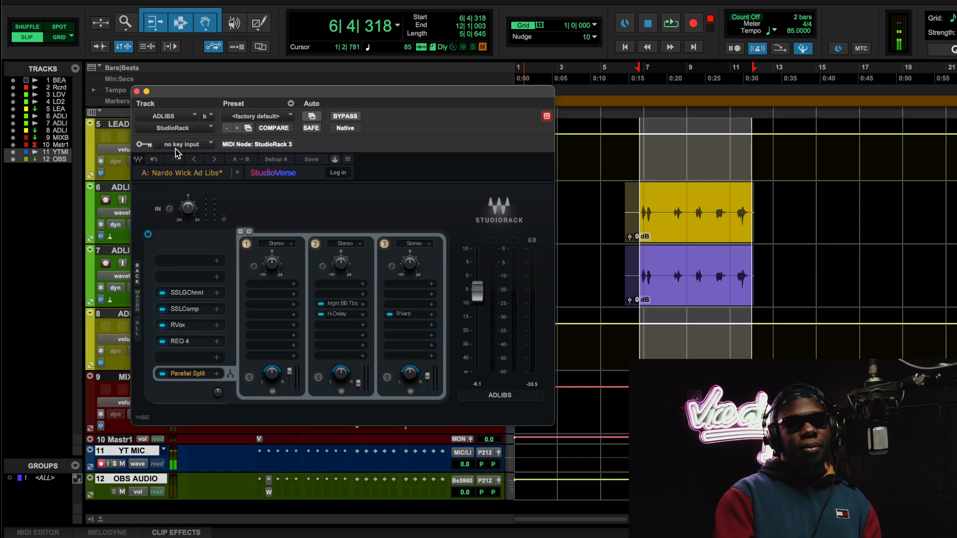
click(137, 91)
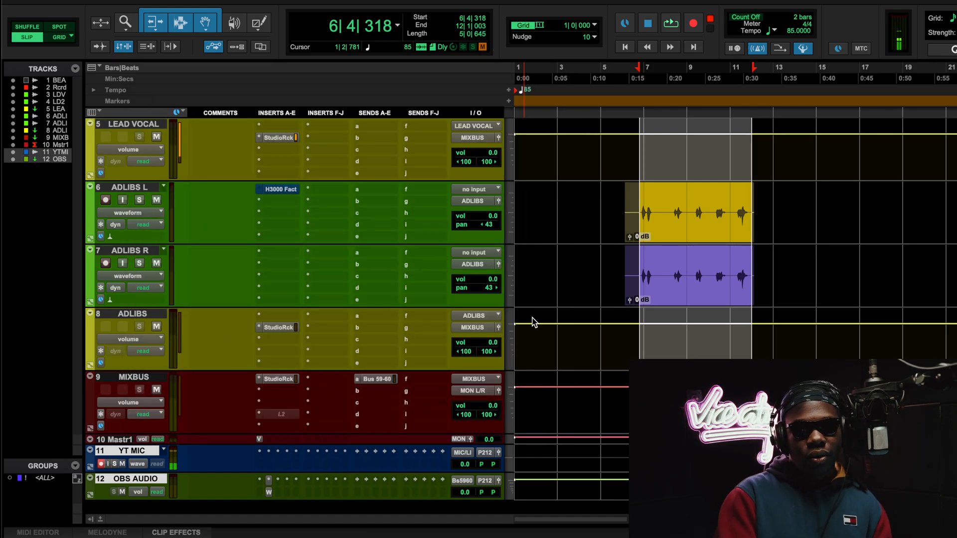